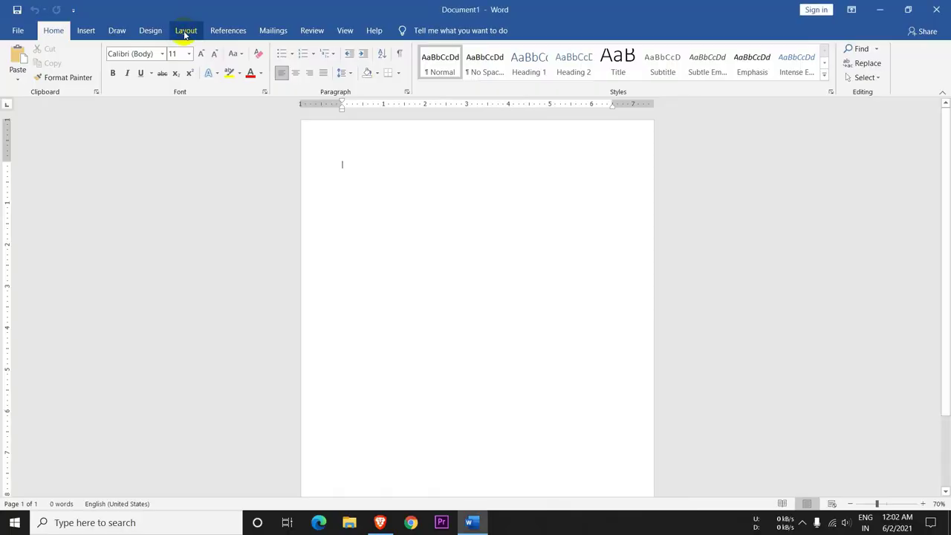
Apply zero-inch custom margins and switch the page to landscape orientation
left_click(185, 32)
left_click(19, 63)
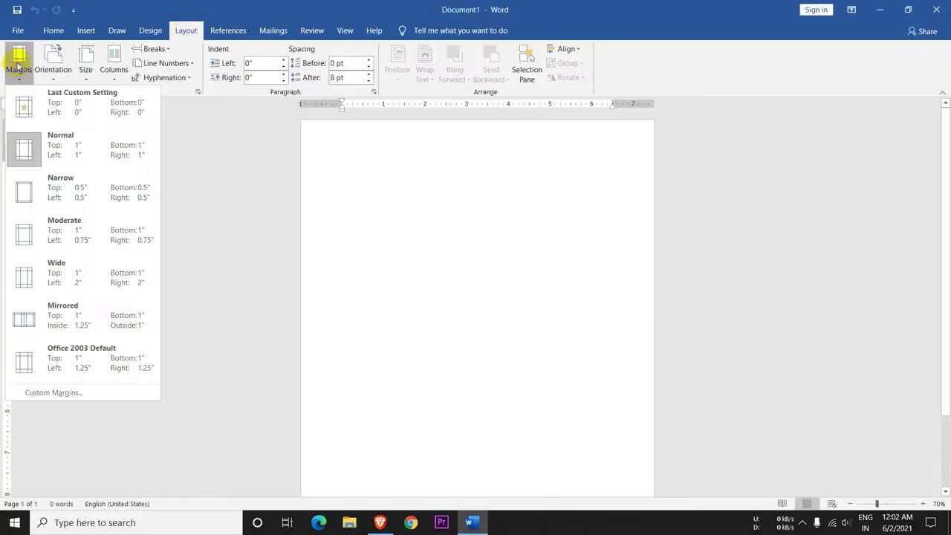
left_click(101, 105)
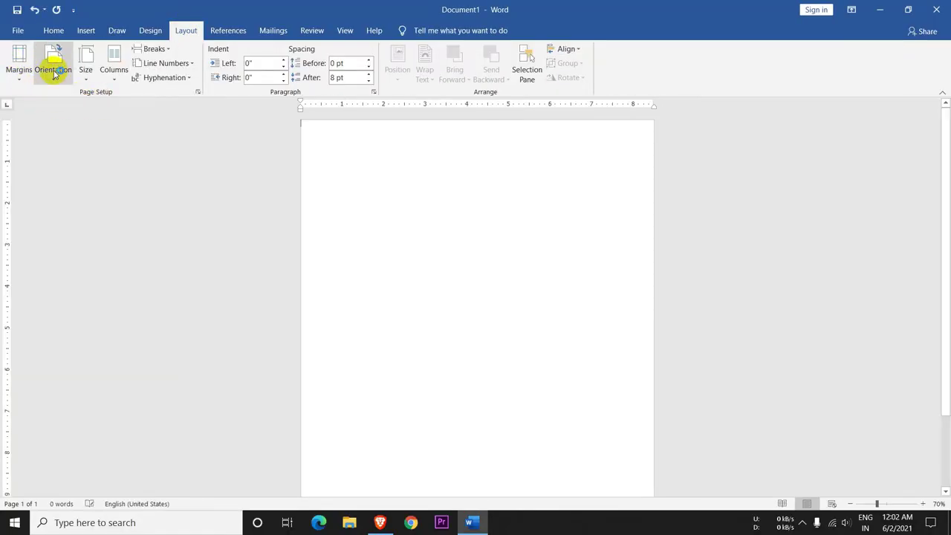
left_click(51, 62)
left_click(70, 128)
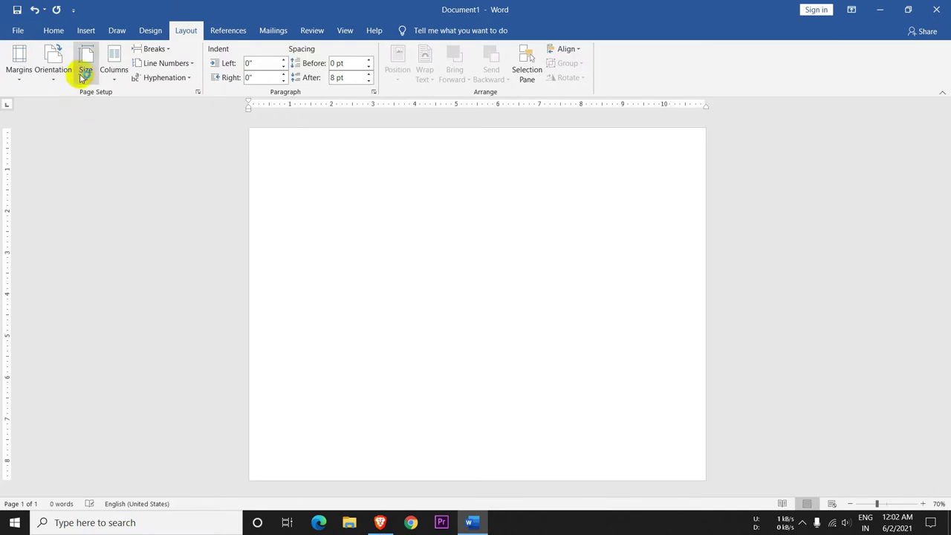
Set a custom paper size with a 5-inch height, keeping it despite the margins warning
left_click(85, 74)
left_click(124, 414)
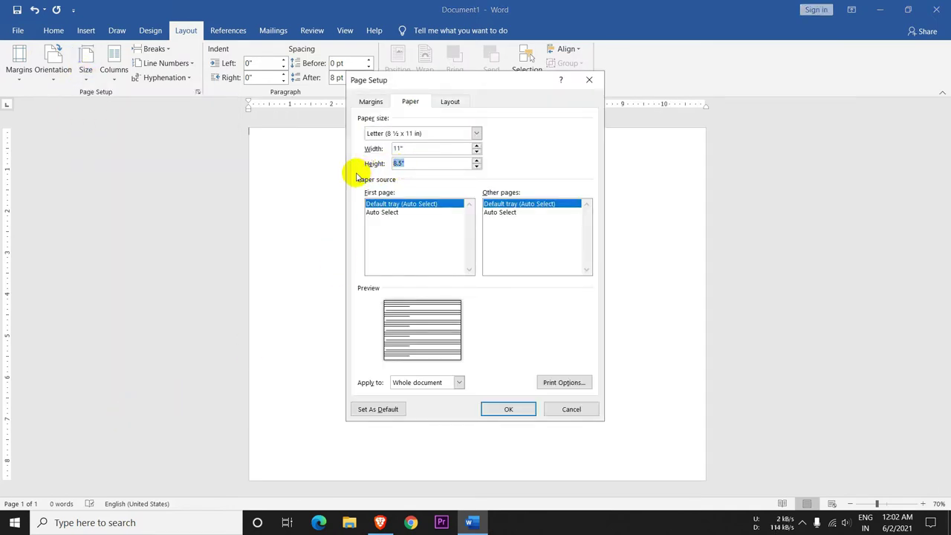
type("5")
left_click(491, 409)
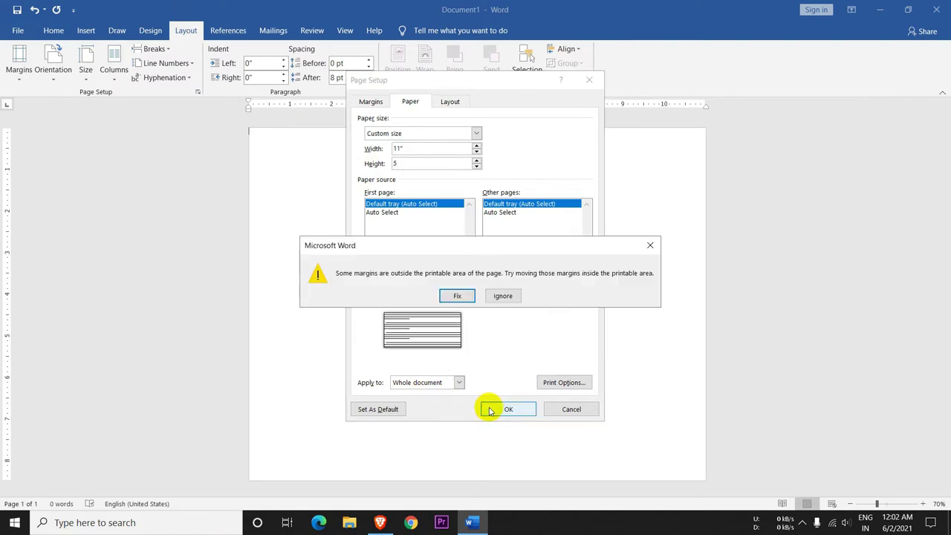
left_click(501, 295)
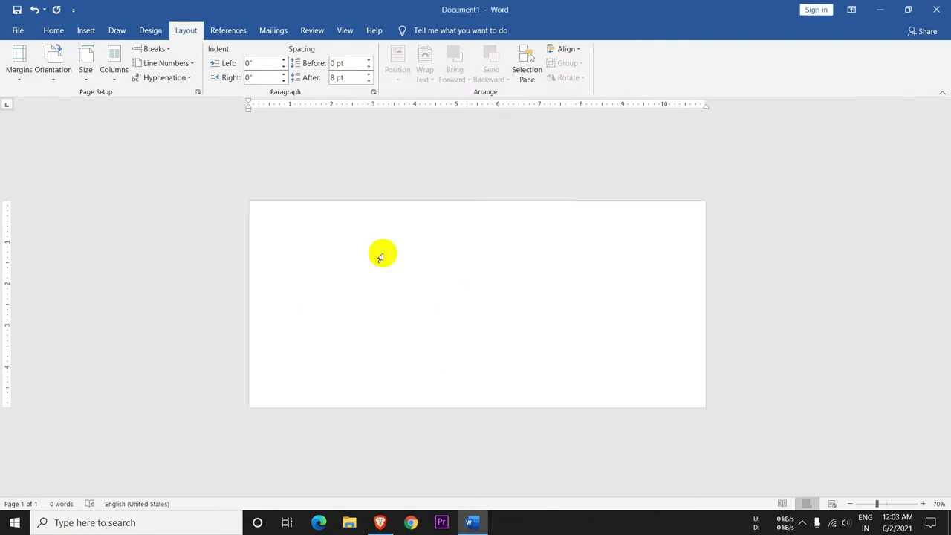
Draw a blue rectangle, about 4.9 by 4.1 inches, against the page's right edge
left_click(86, 31)
left_click(167, 81)
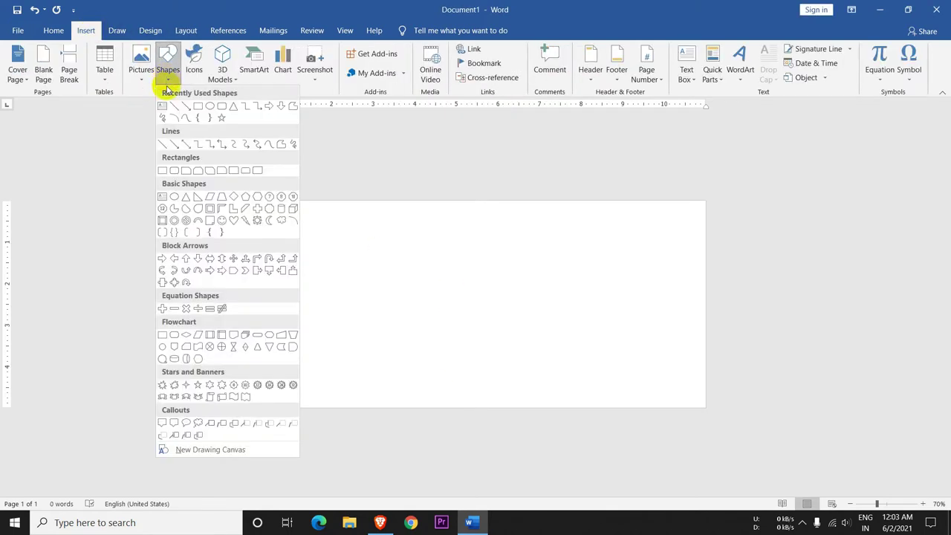
left_click(198, 108)
left_click_drag(543, 202, 705, 407)
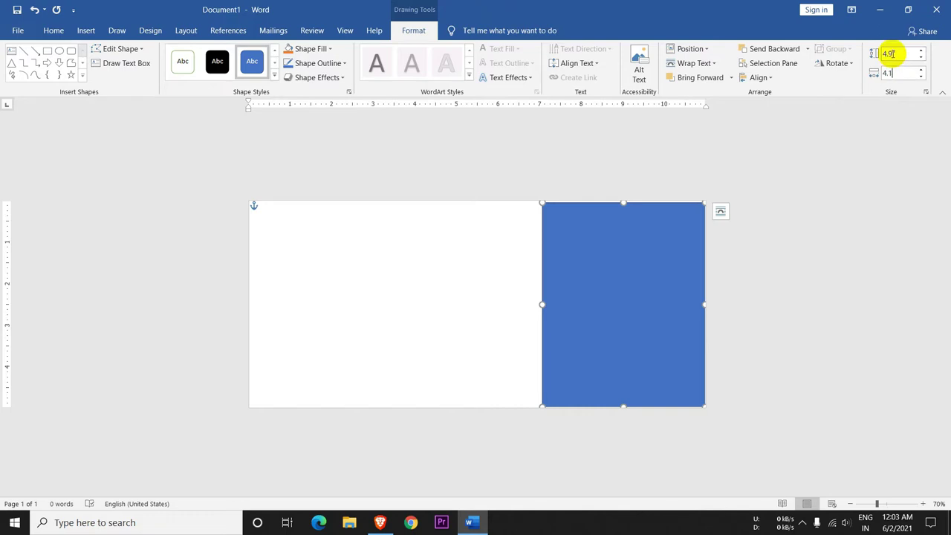
left_click_drag(675, 272, 671, 274)
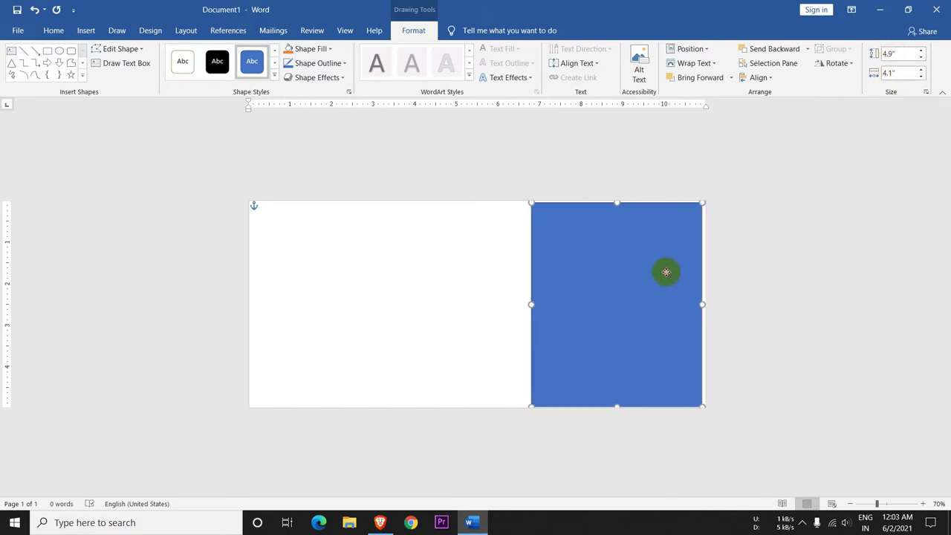
left_click(759, 340)
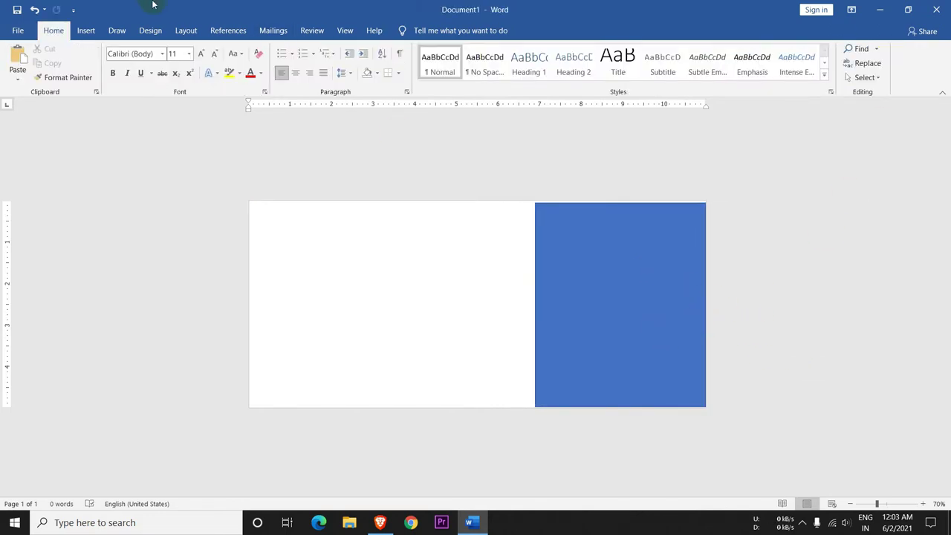
left_click(86, 31)
left_click(168, 71)
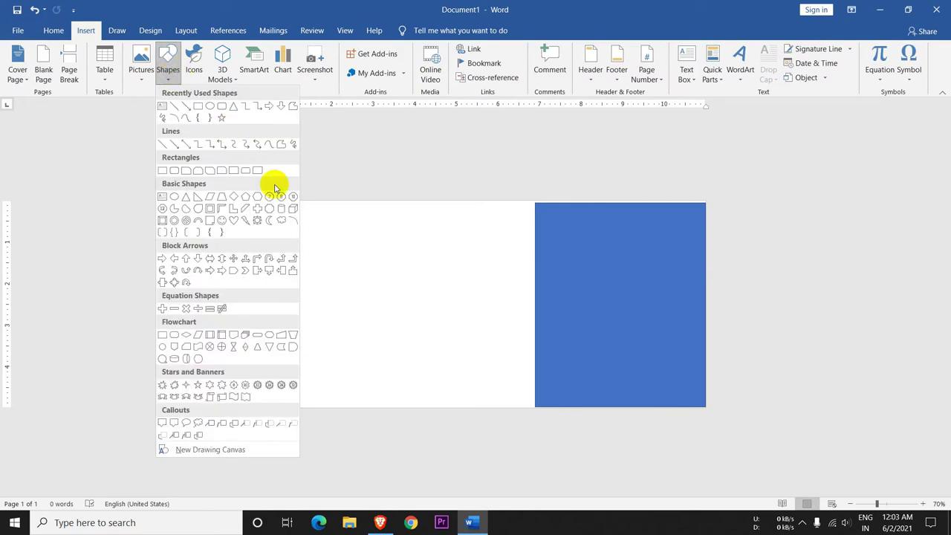
Draw a chevron over the blue rectangle and size it to 6.02 by 5 inches
left_click(245, 269)
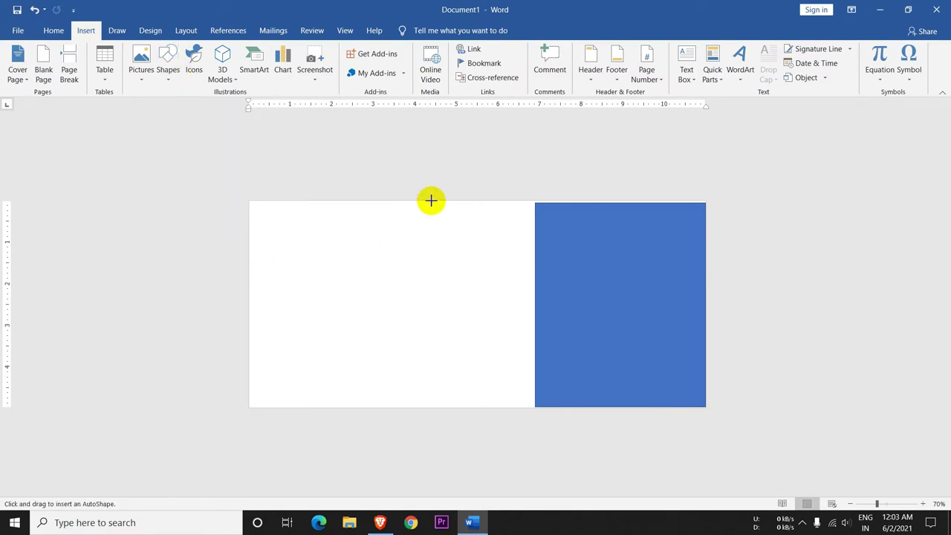
left_click_drag(431, 202, 599, 404)
mouse_move(503, 213)
left_mouse_down()
mouse_move(553, 205)
mouse_move(559, 222)
left_mouse_up()
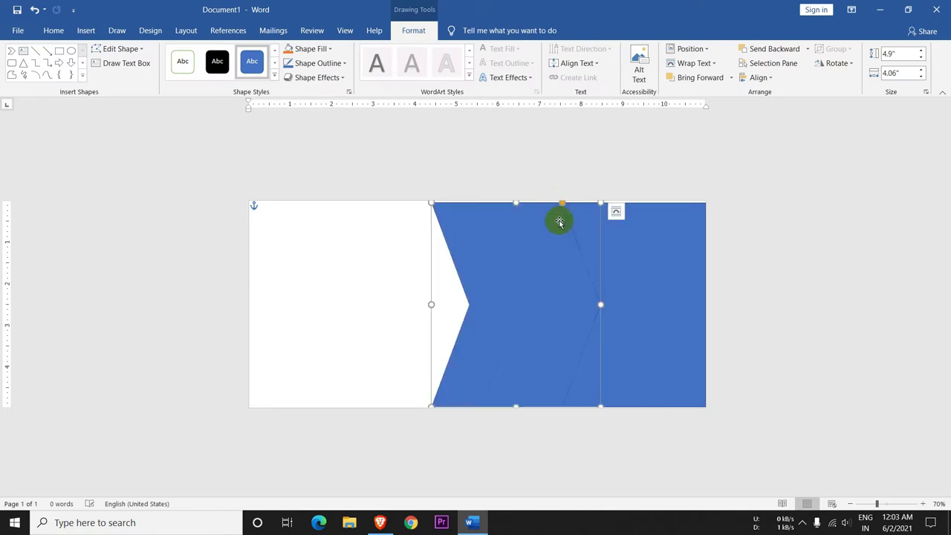
left_click_drag(600, 305, 681, 304)
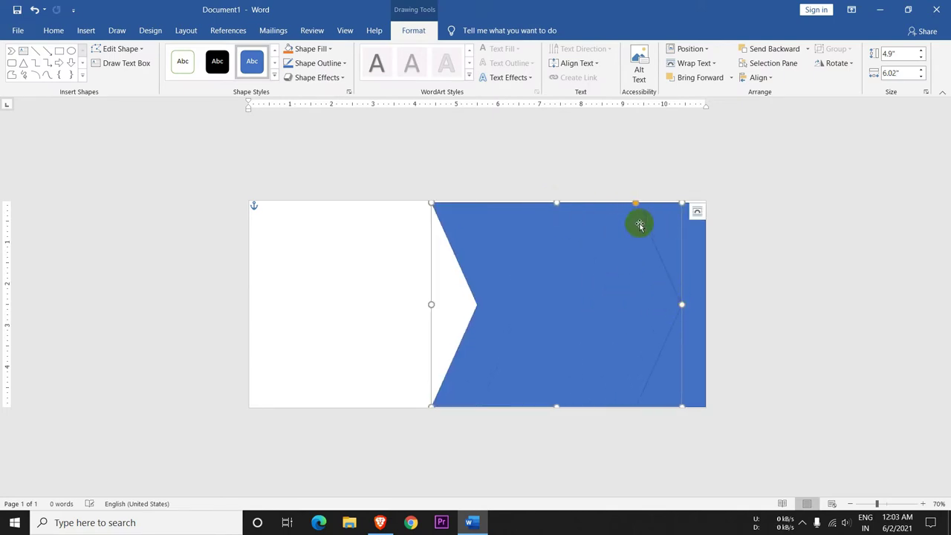
mouse_move(636, 204)
left_mouse_down()
mouse_move(644, 205)
mouse_move(602, 258)
mouse_move(649, 276)
mouse_move(635, 273)
left_mouse_up()
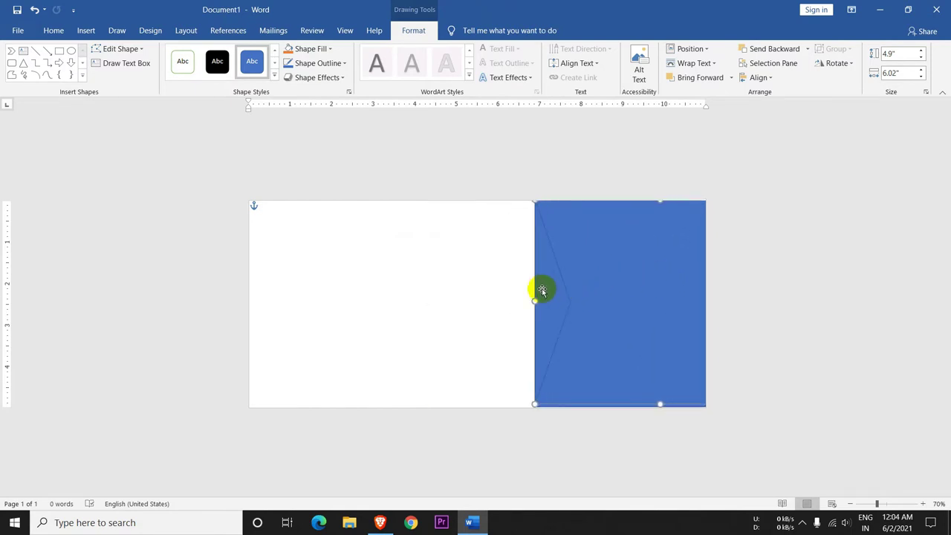
left_click_drag(542, 290, 527, 323)
left_click(589, 322)
left_click(613, 316)
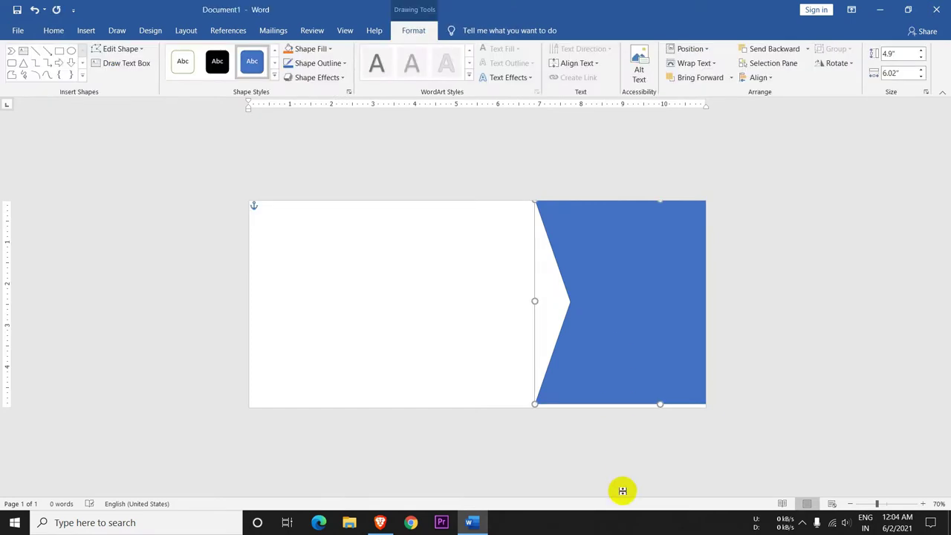
left_click_drag(660, 406, 659, 409)
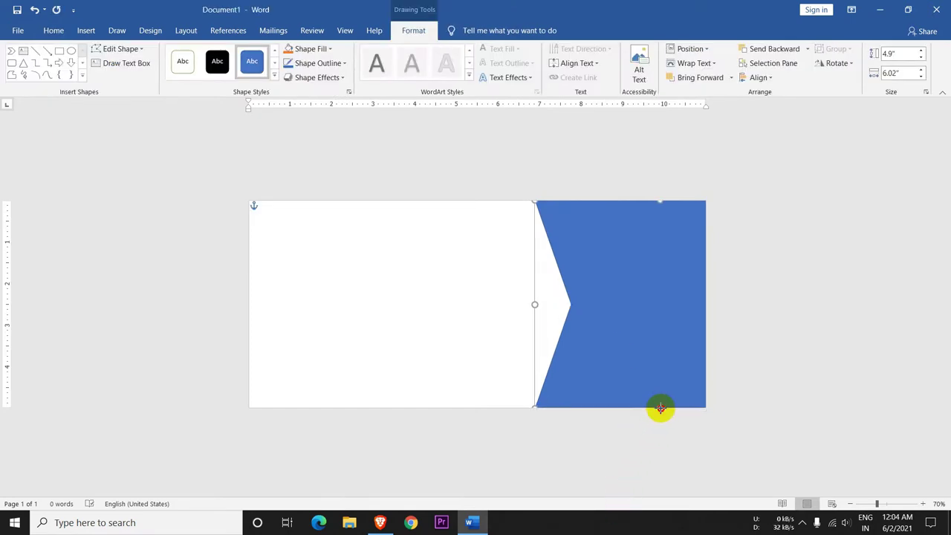
left_click(794, 311)
left_click(626, 289)
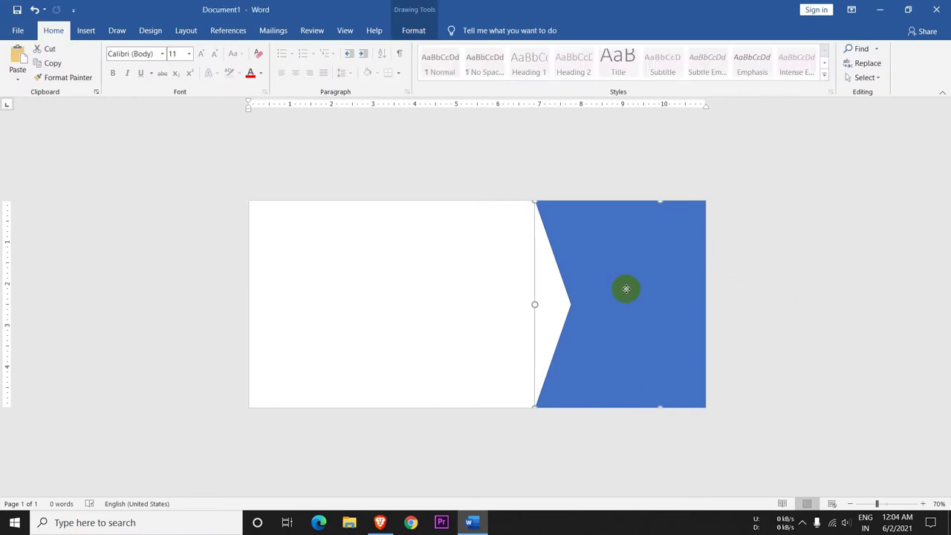
Duplicate the chevron and position the copy overlapping the original
right_click(625, 289)
left_click(660, 62)
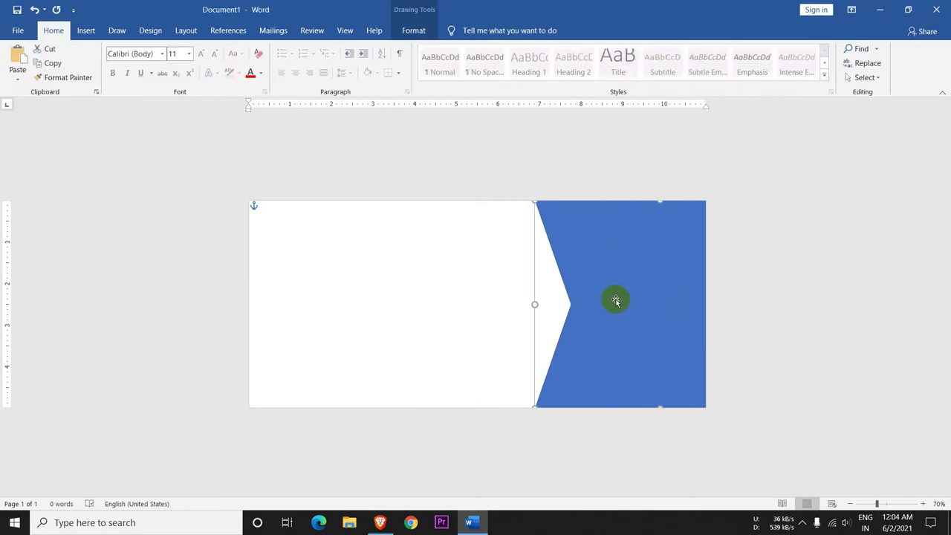
key("ctrl+v")
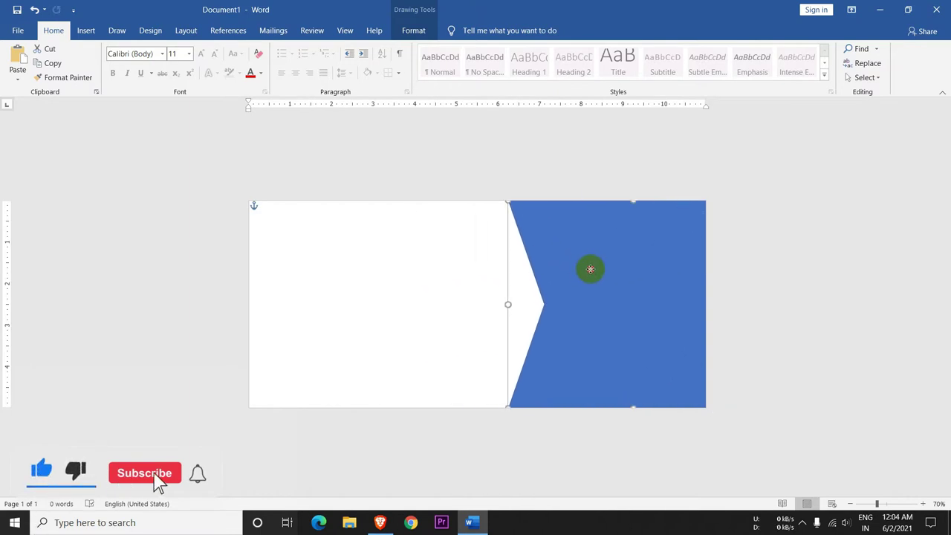
left_click_drag(455, 292, 590, 267)
Make the chevron very light grey with no outline, sent behind the blue one
left_click(413, 31)
left_click(305, 48)
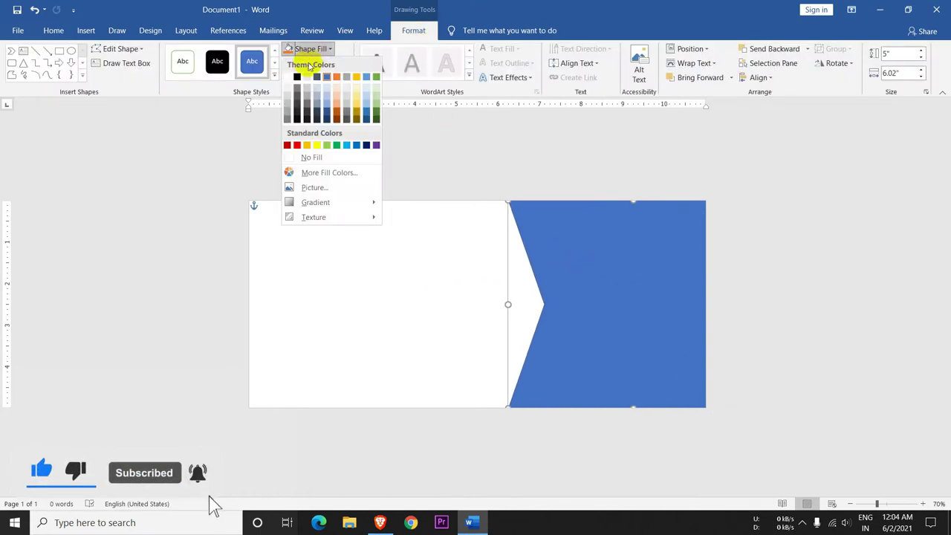
left_click(287, 88)
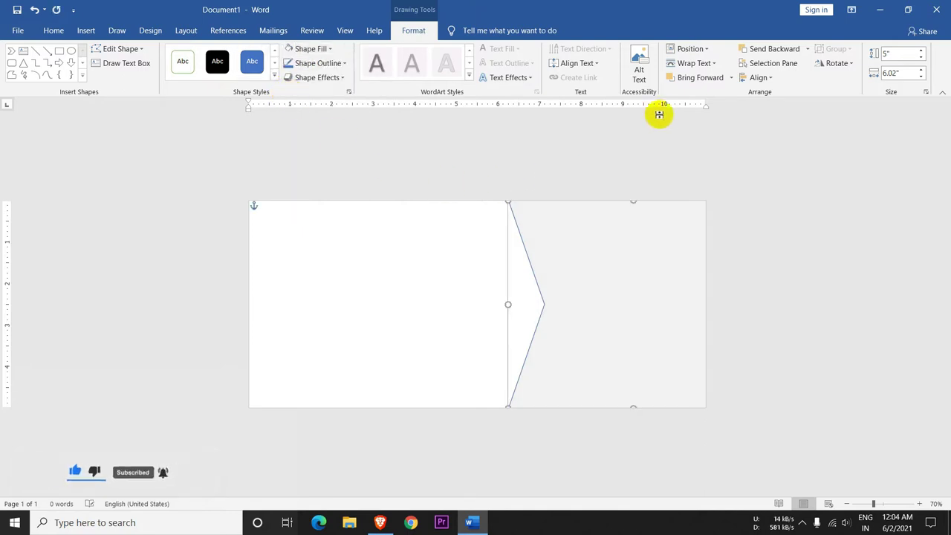
left_click(774, 48)
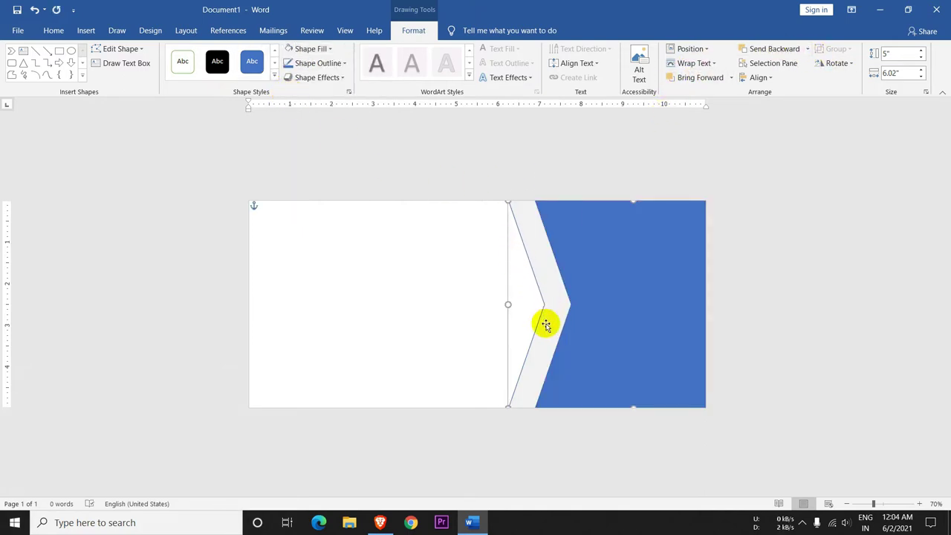
key("Right")
key("Right")
key("Right")
key("Right")
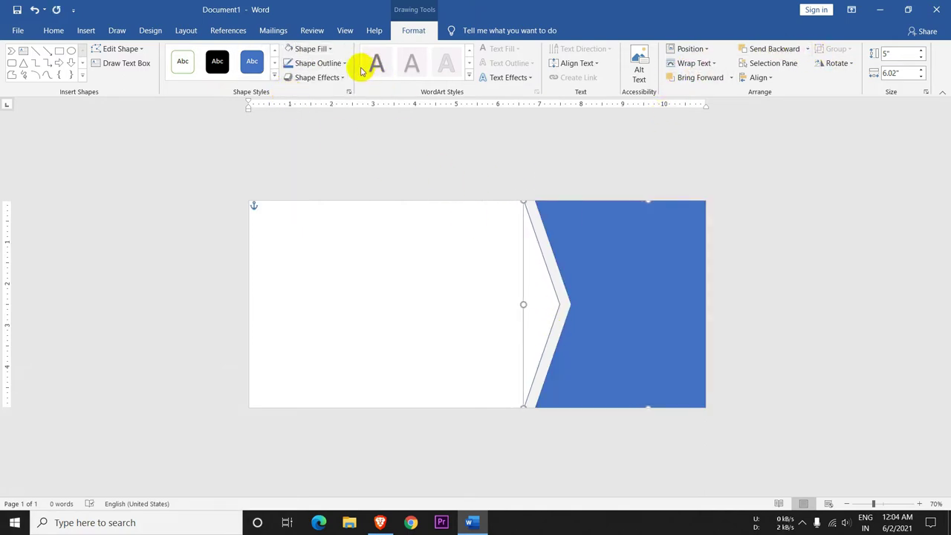
left_click(327, 64)
left_click(312, 172)
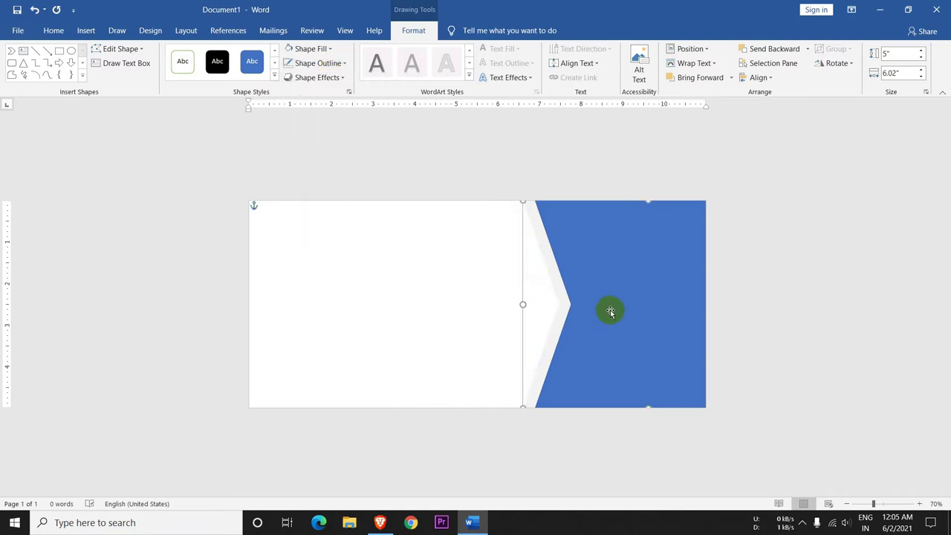
left_click(318, 63)
left_click(312, 172)
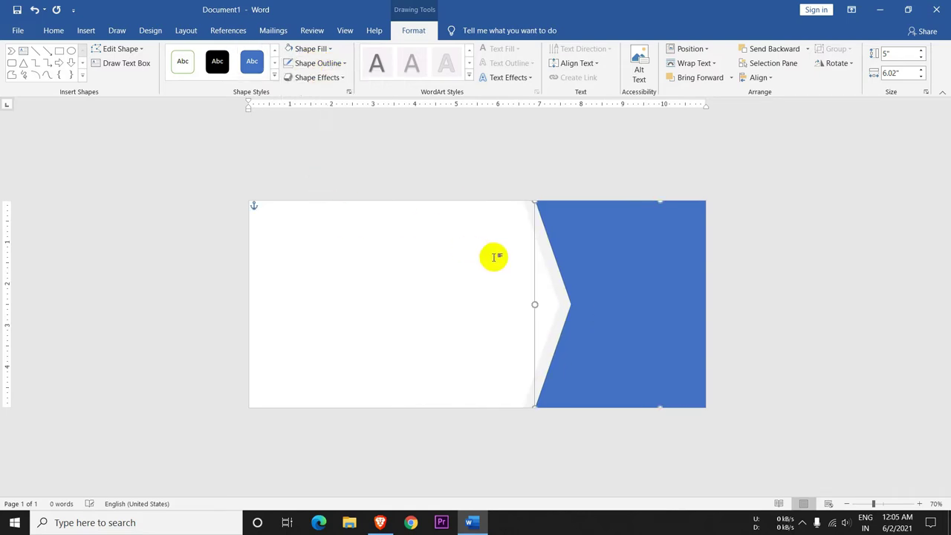
Place a duplicate of the blue chevron on the page's left half
right_click(616, 277)
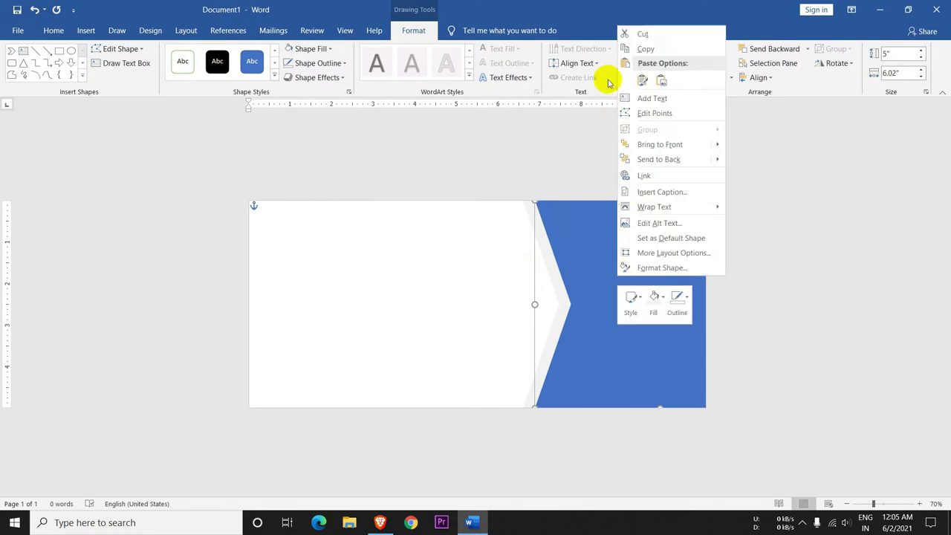
left_click(639, 43)
left_click(453, 283)
key("ctrl+v")
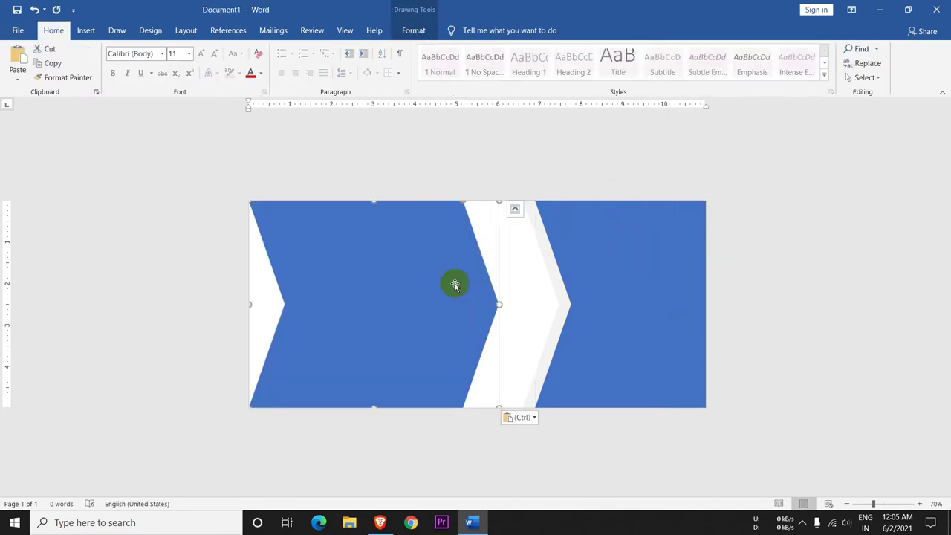
mouse_move(452, 283)
left_mouse_down()
mouse_move(516, 333)
mouse_move(408, 272)
mouse_move(464, 286)
mouse_move(700, 275)
left_mouse_up()
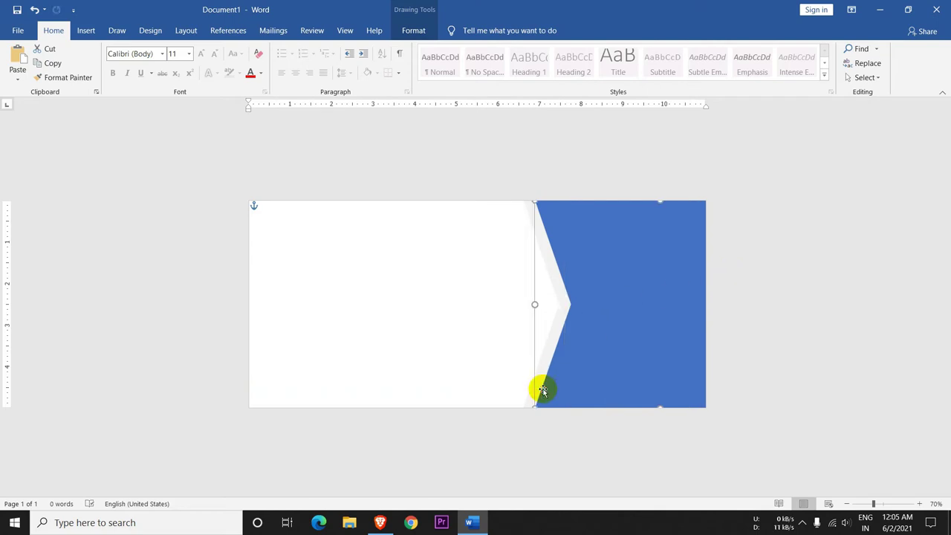
key("ctrl+z")
key("ctrl+z")
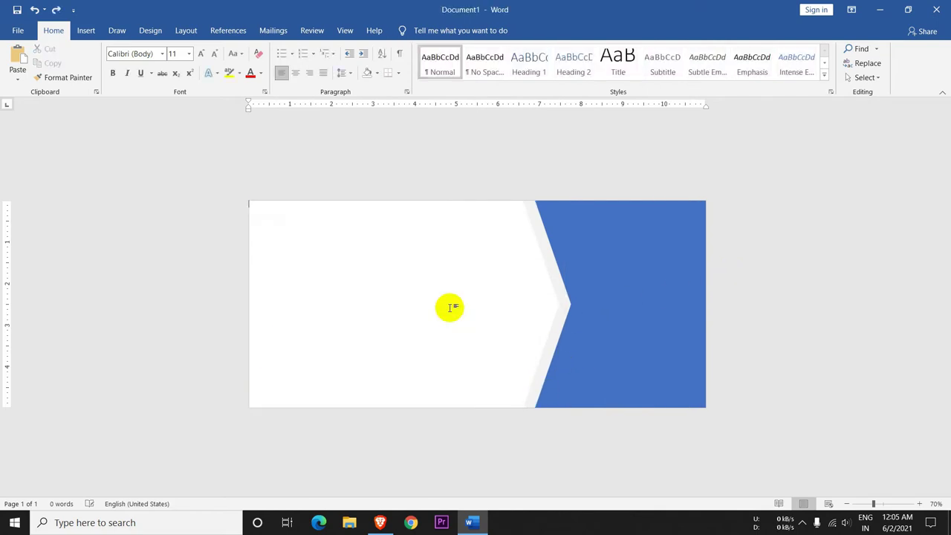
left_click(582, 317)
left_click_drag(633, 290, 389, 300)
key("ctrl+z")
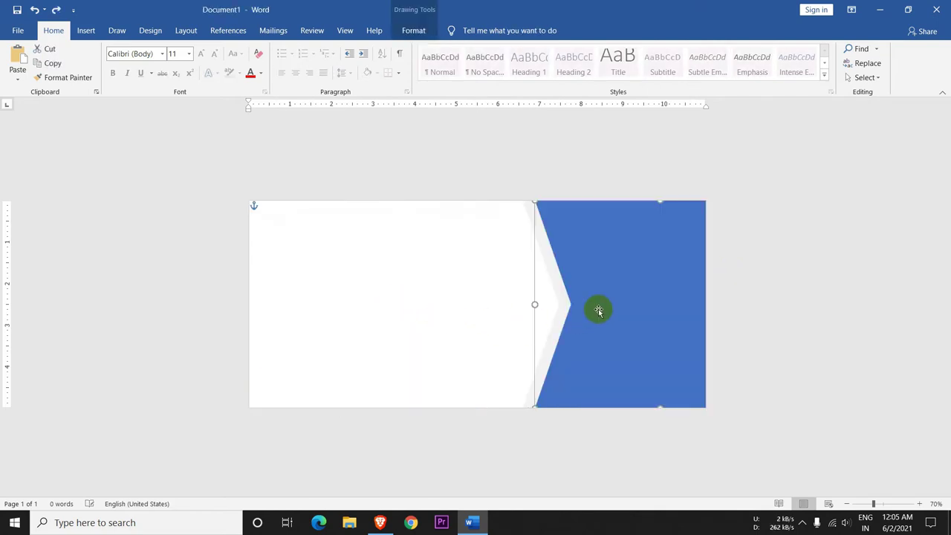
left_click_drag(598, 310, 423, 310)
Fill the right shape with the 'download' photo, then move the blue chevron over it
left_click(658, 305)
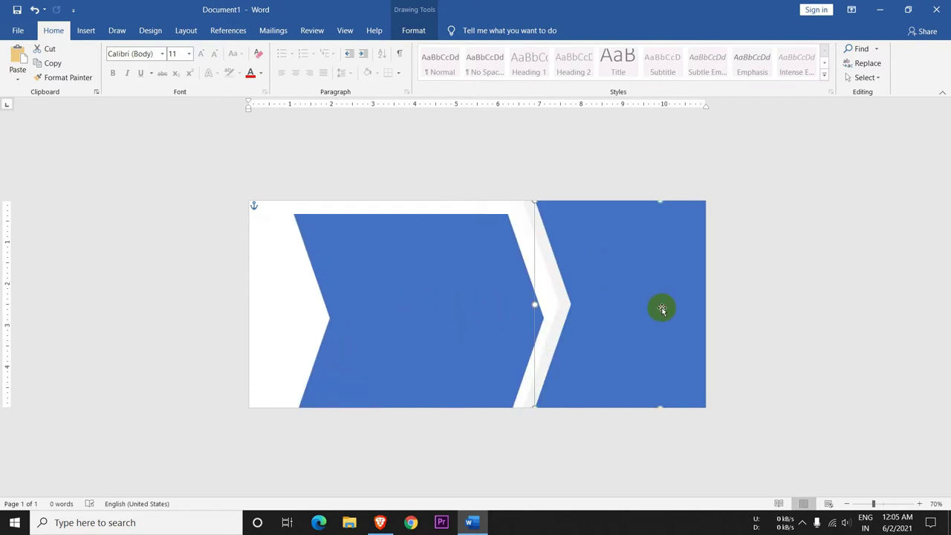
left_click(413, 31)
left_click(310, 49)
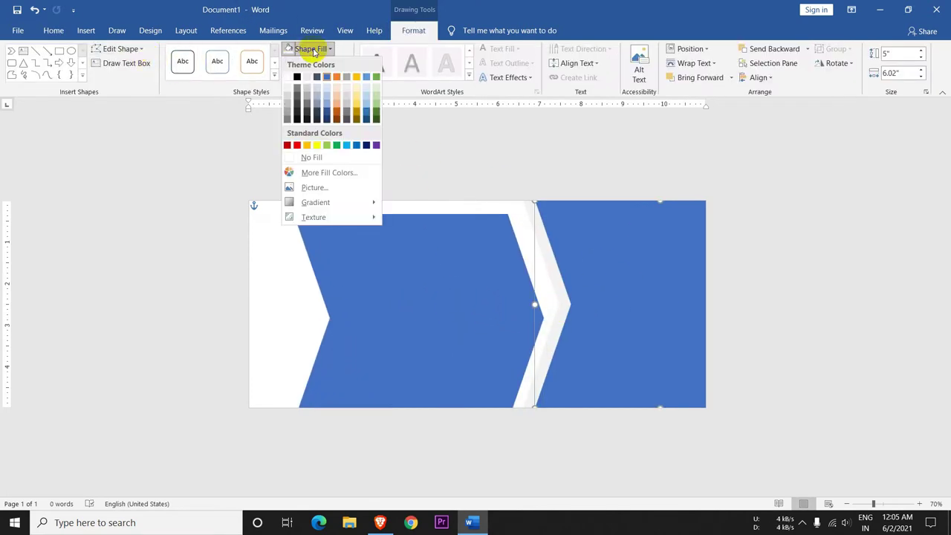
left_click(309, 185)
left_click(316, 231)
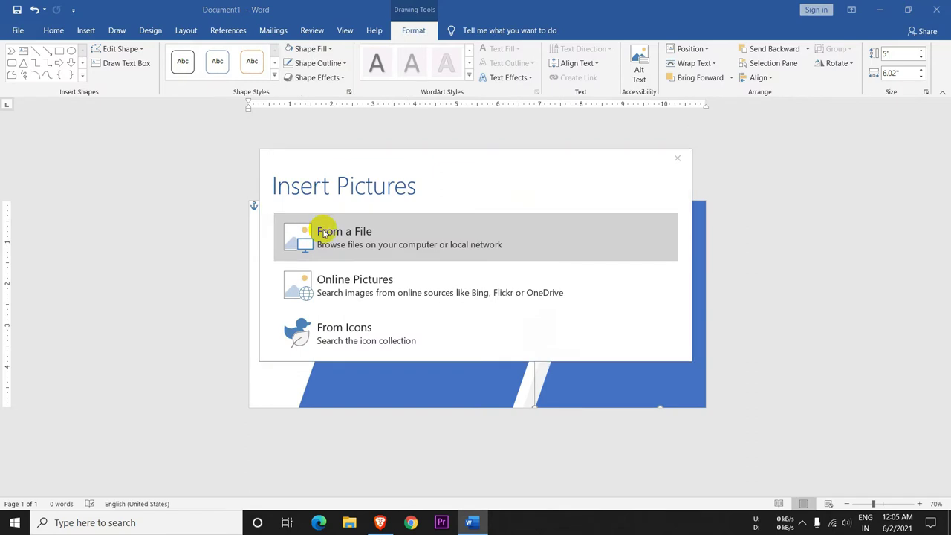
left_click(58, 104)
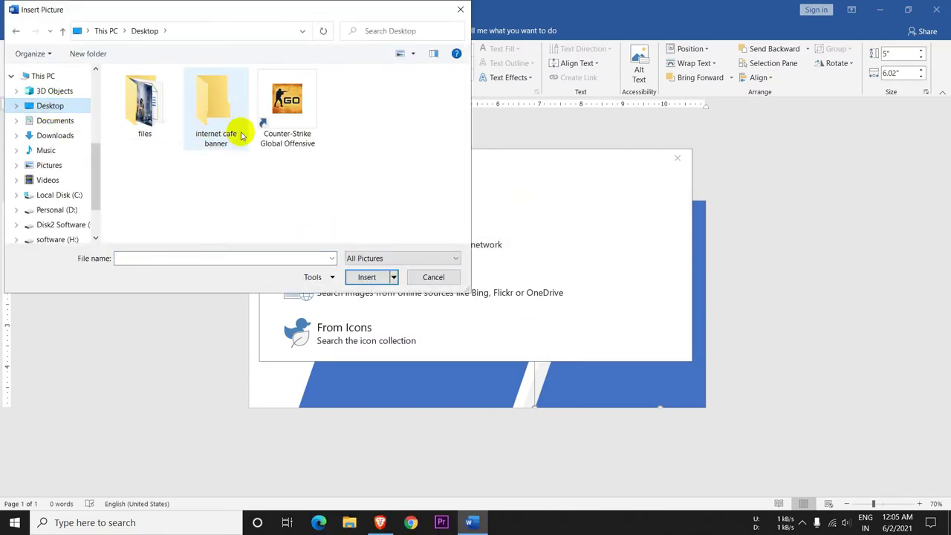
double_click(216, 108)
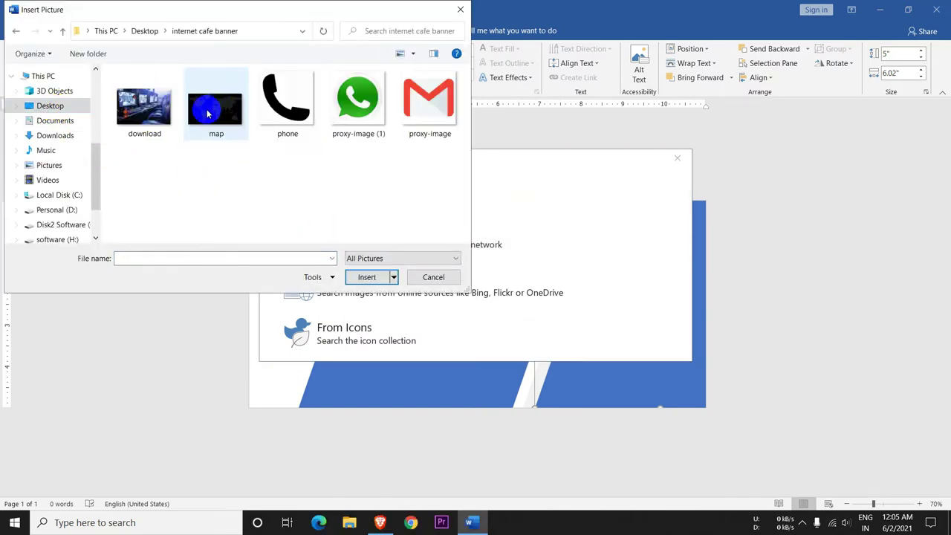
double_click(141, 134)
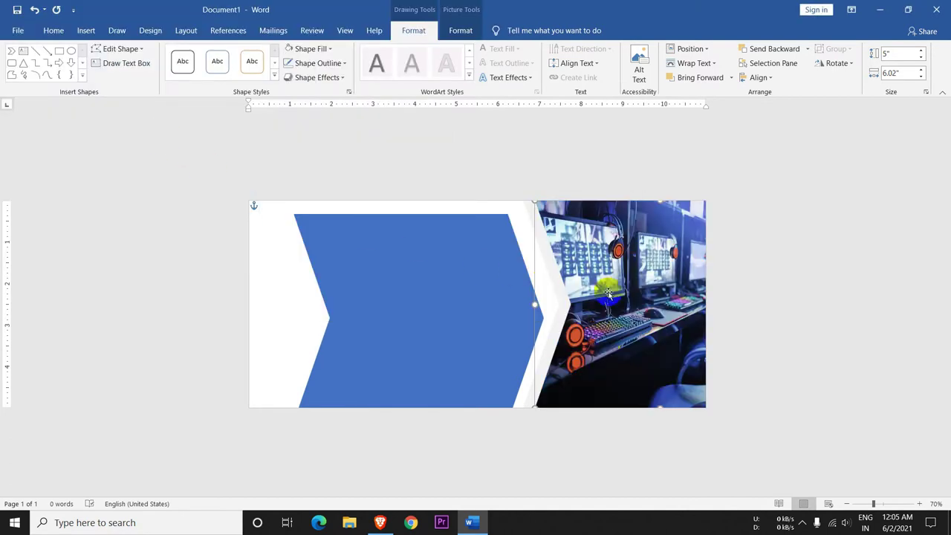
left_click_drag(335, 304, 612, 286)
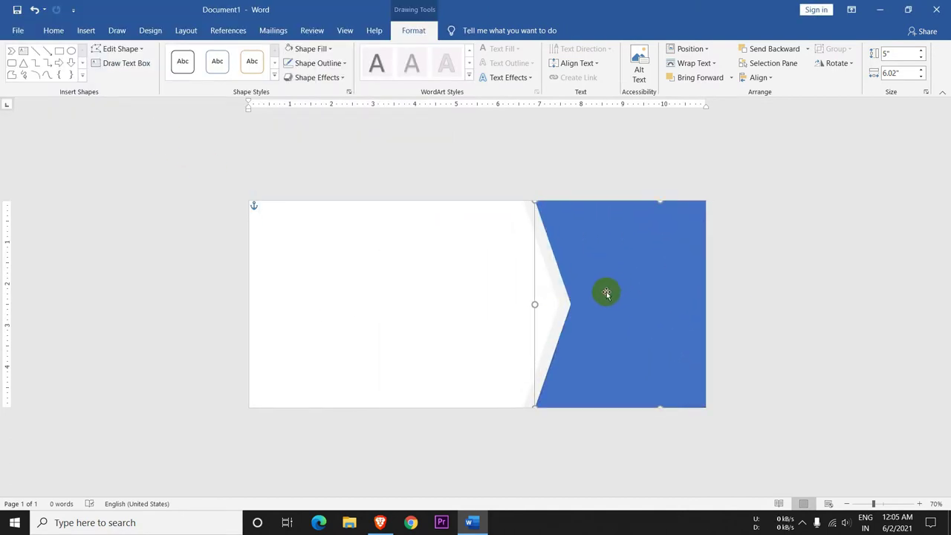
Give the chevron over the photo a dark navy fill at 30% transparency
scroll(606, 293, "up", 7, "ctrl")
scroll(674, 318, "down", 6, "ctrl")
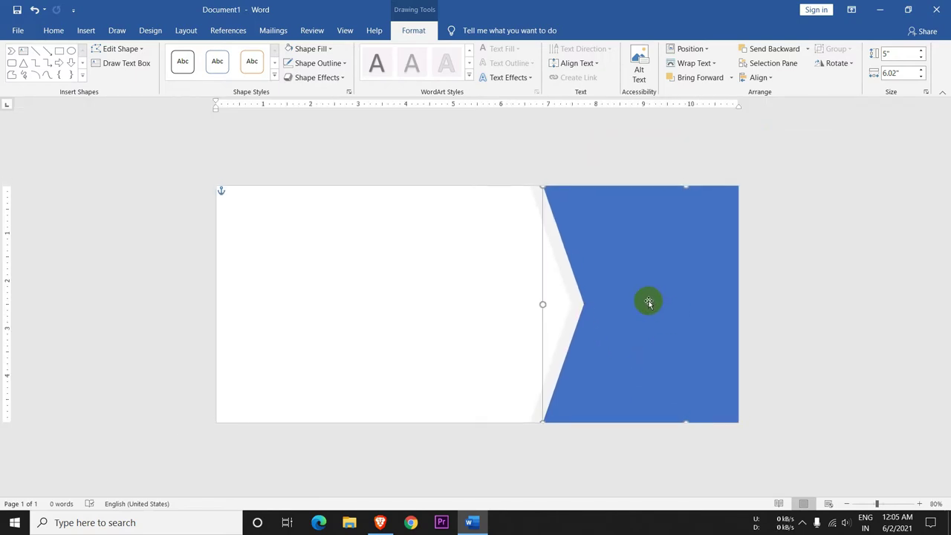
left_click(350, 92)
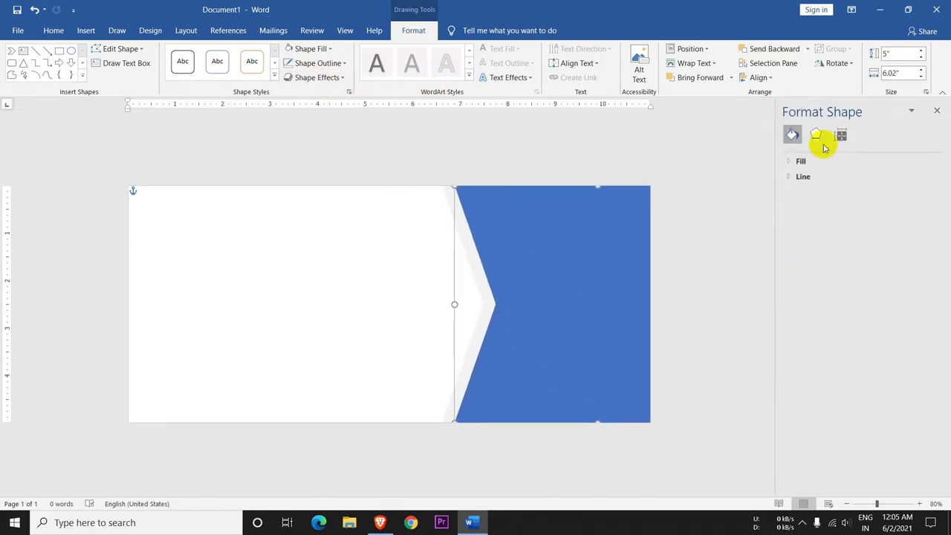
left_click(792, 161)
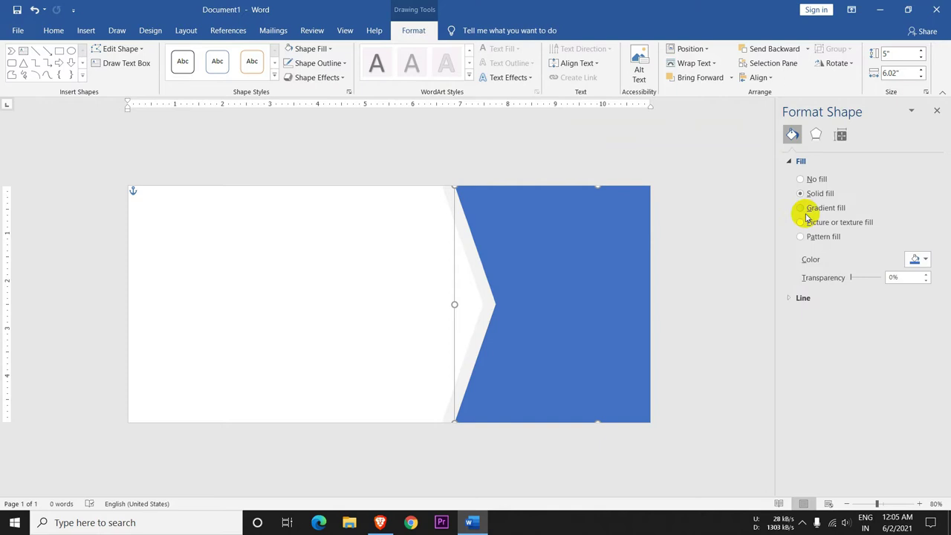
left_click(912, 260)
left_click(896, 330)
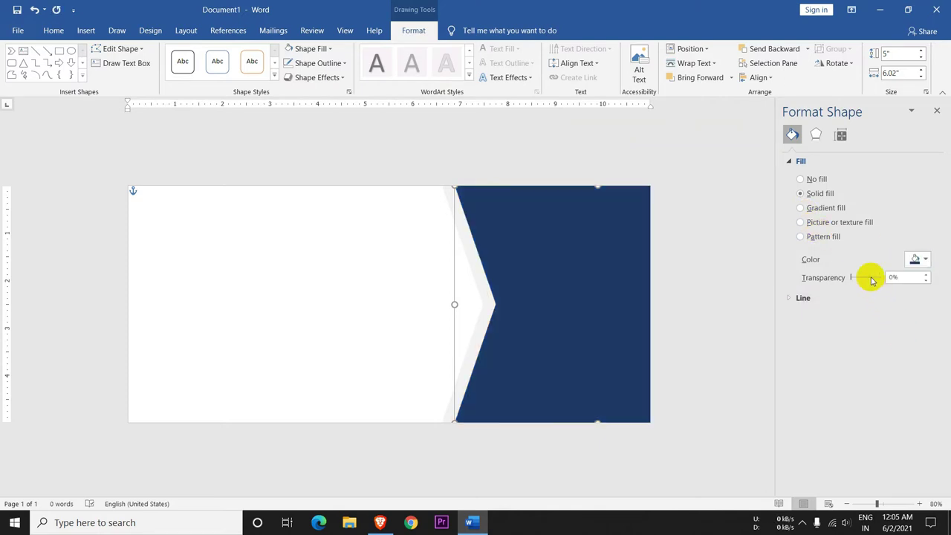
type("30")
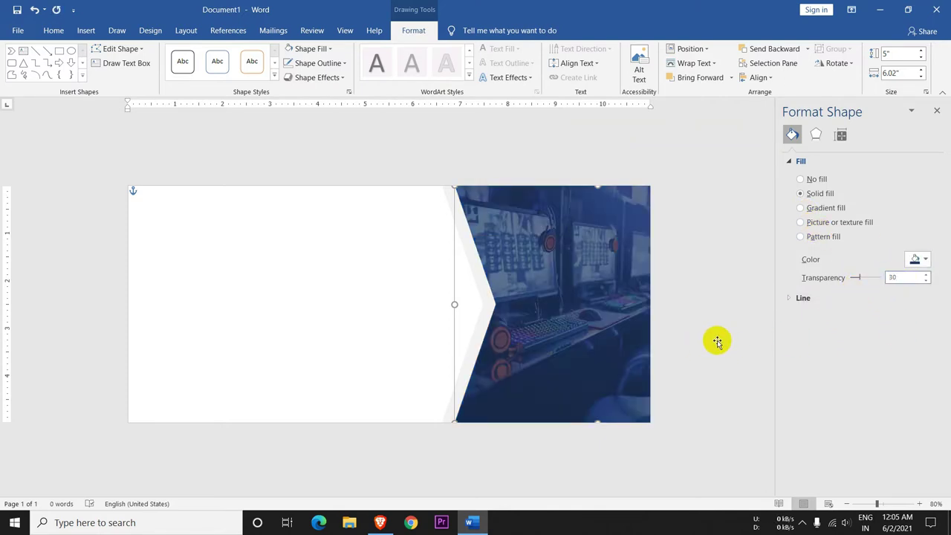
Drag a copy of the pale chevron to the left side of the page
left_click(385, 360)
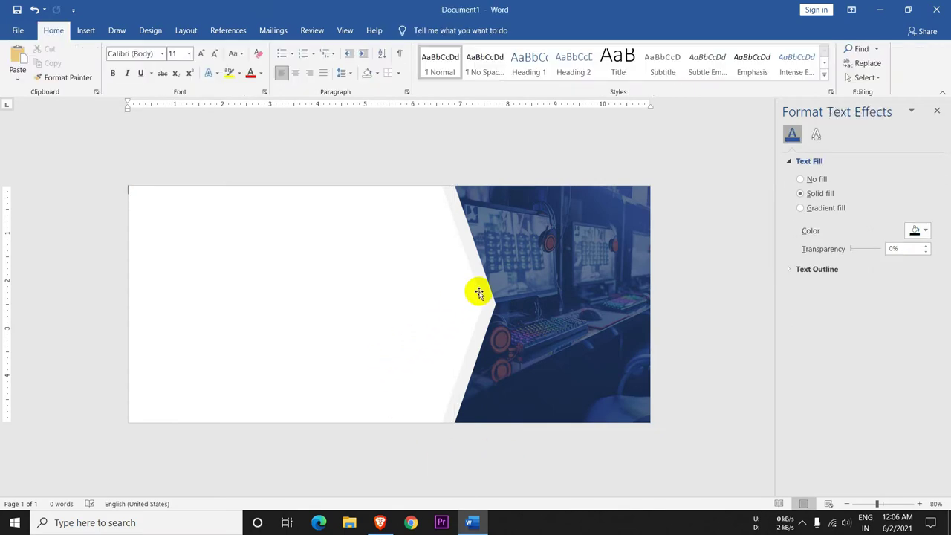
left_click(480, 293)
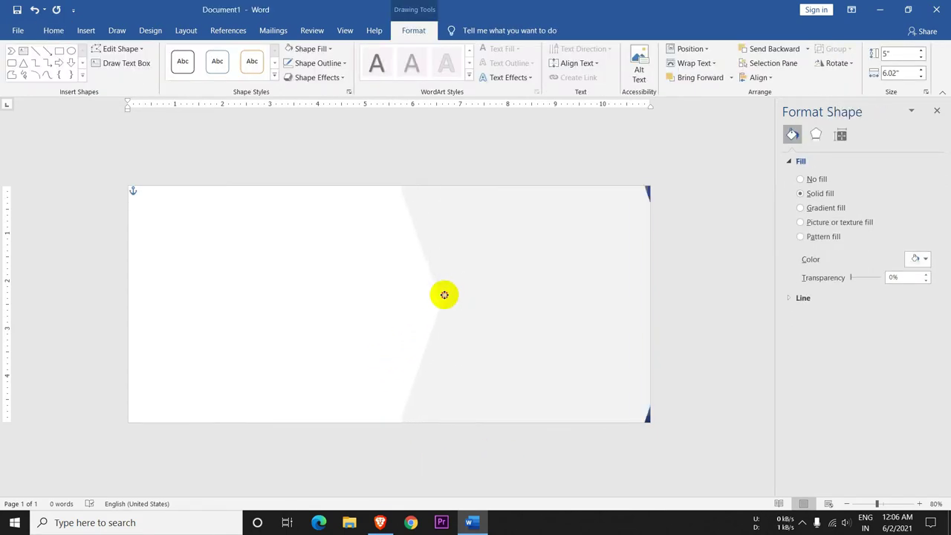
left_click_drag(480, 297, 171, 295)
Recolour the original pale chevron, move its copy right, and send it behind the photo
left_click(484, 297)
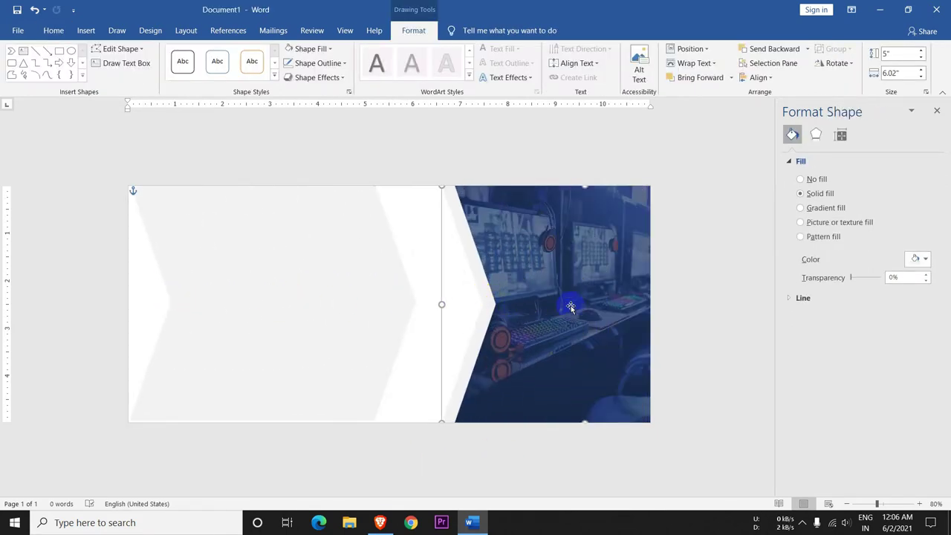
left_click(921, 258)
left_click(862, 289)
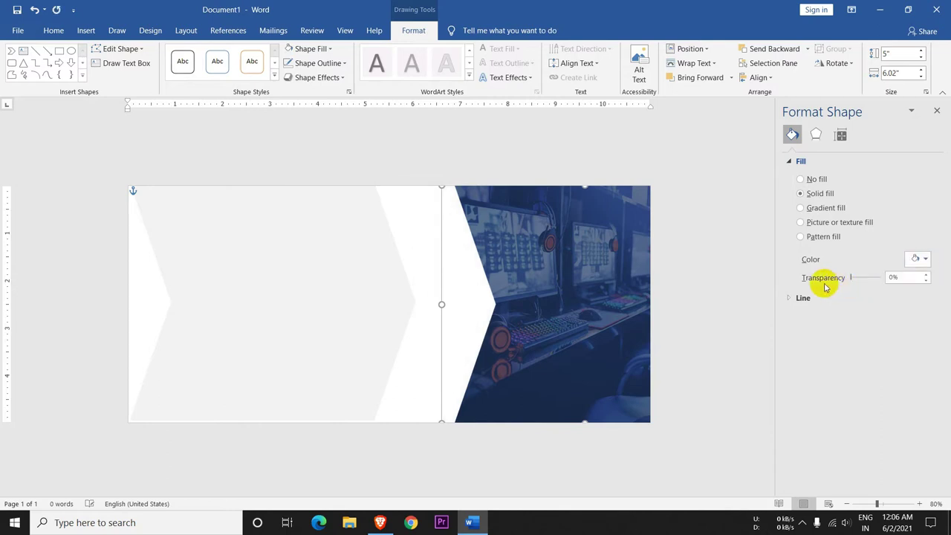
left_click_drag(282, 291, 545, 292)
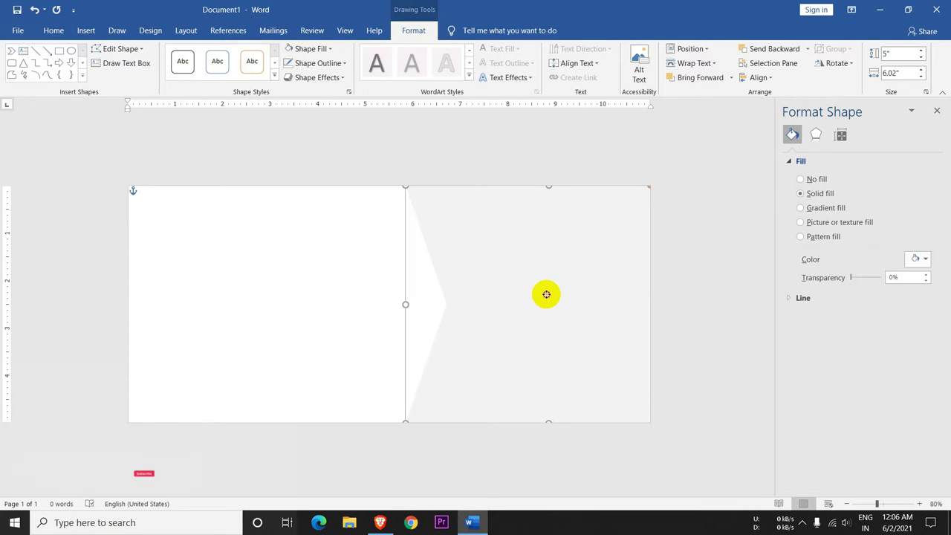
left_click(767, 49)
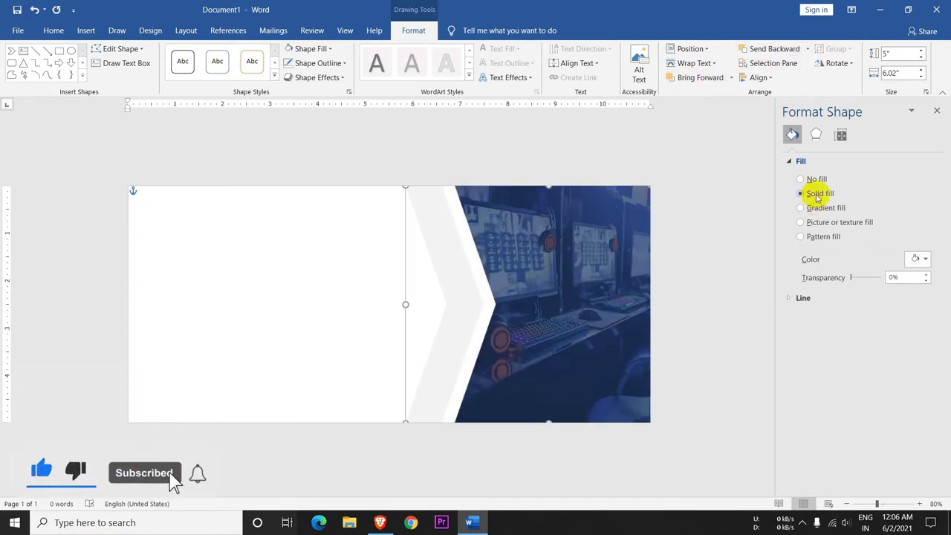
Add an Offset: Left shadow with 40% transparency, 101% size, 28 pt blur; nudge chevron right
left_click(816, 134)
left_click(801, 162)
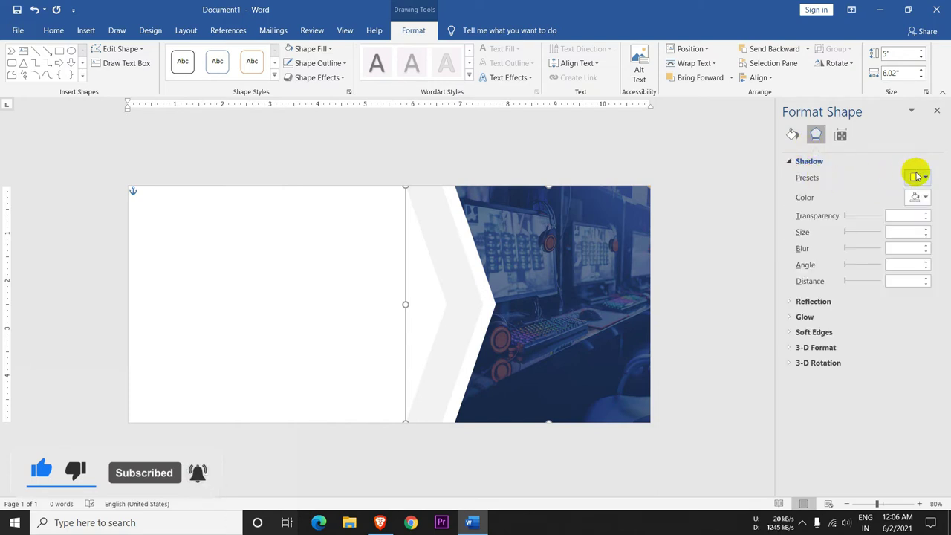
left_click(919, 177)
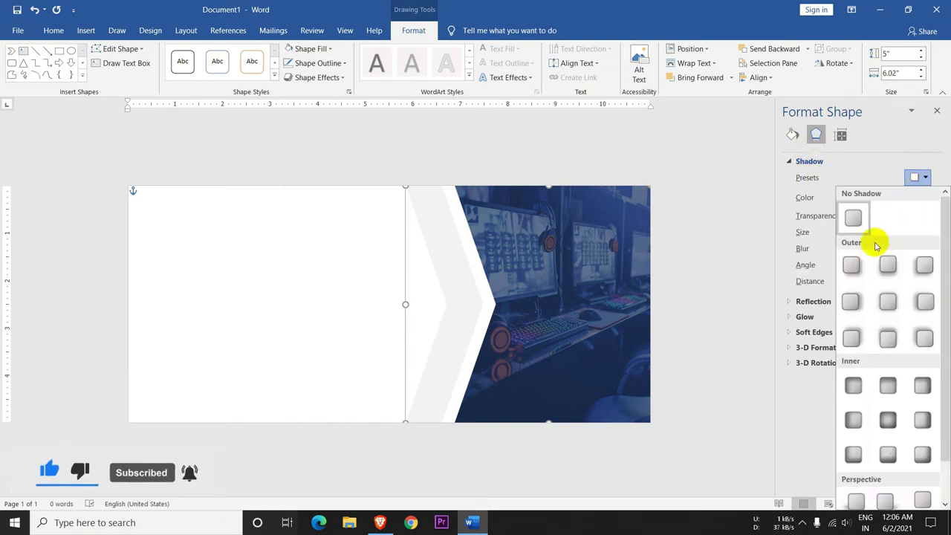
left_click(924, 301)
left_click(895, 214)
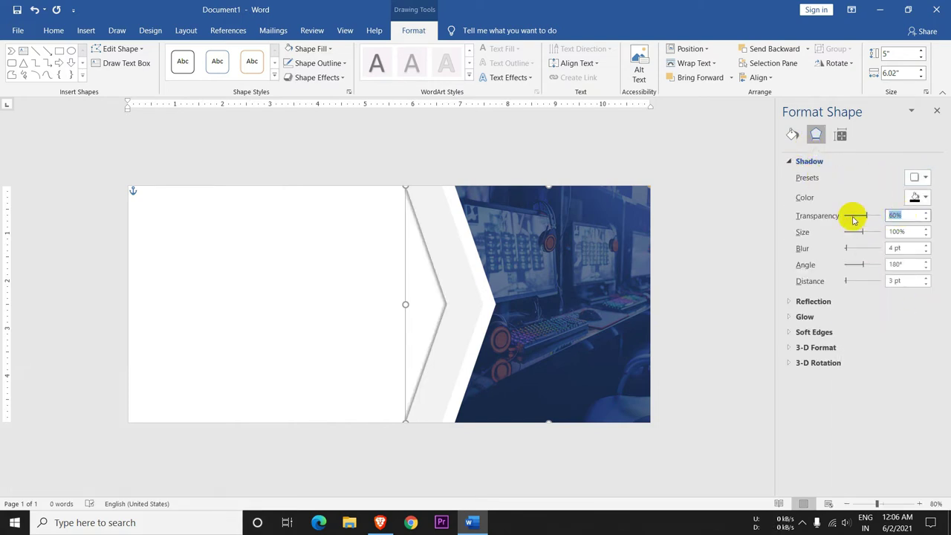
type("40")
key("Tab")
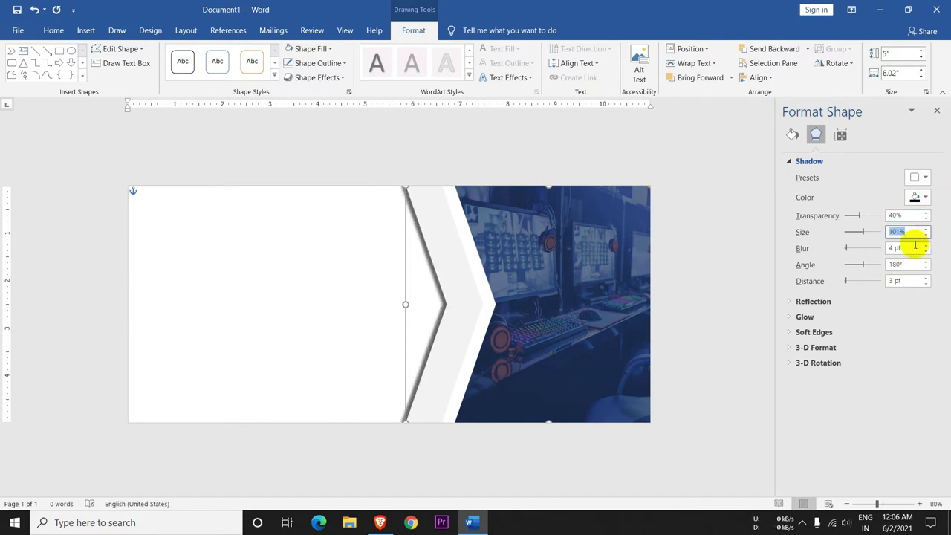
left_click(926, 229)
key("Tab")
type("8")
key("Tab")
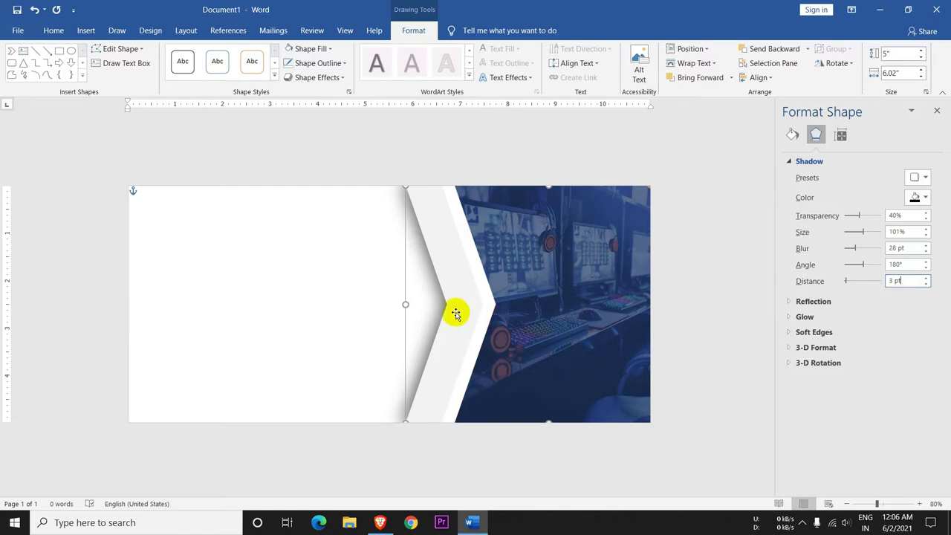
left_click_drag(456, 327, 470, 343)
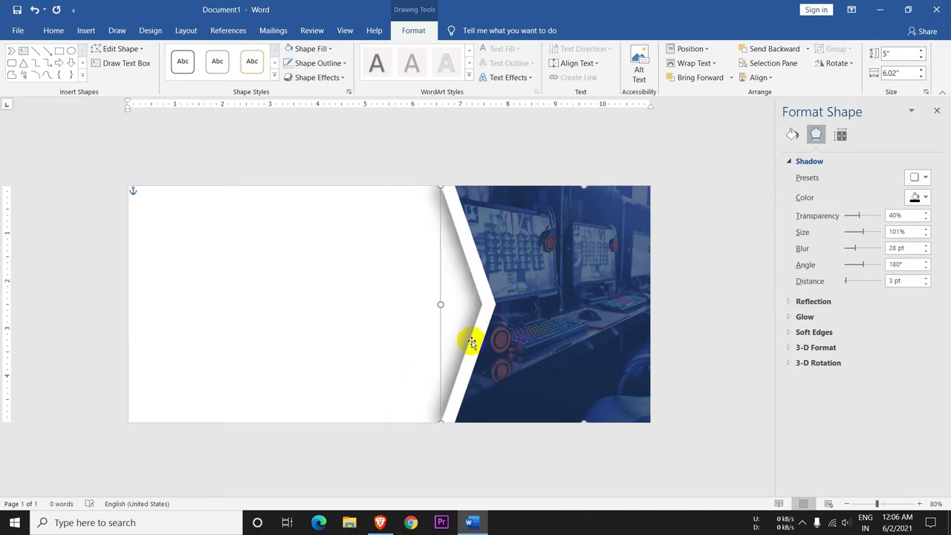
left_click_drag(471, 343, 473, 346)
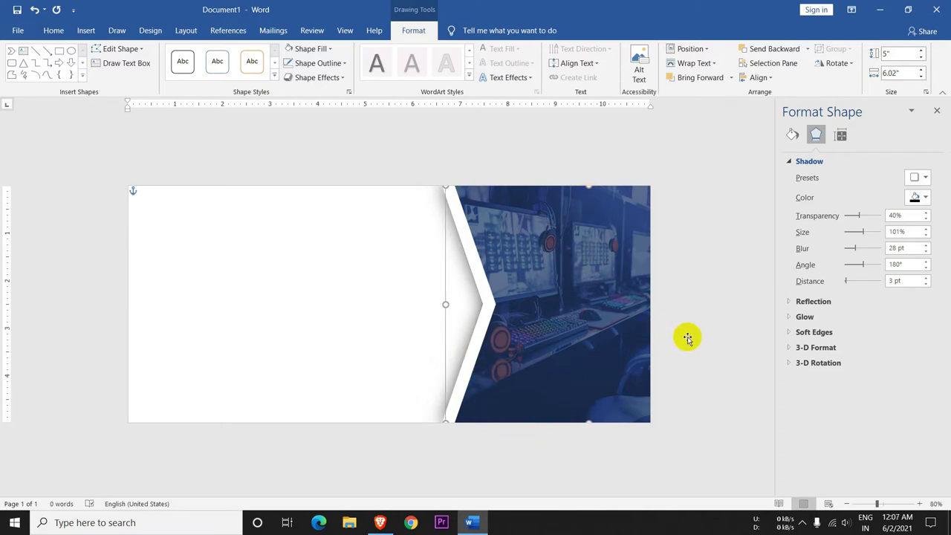
Insert the 'map' picture, shrink it, wrap it behind text, and place it in the left white area
left_click(341, 355)
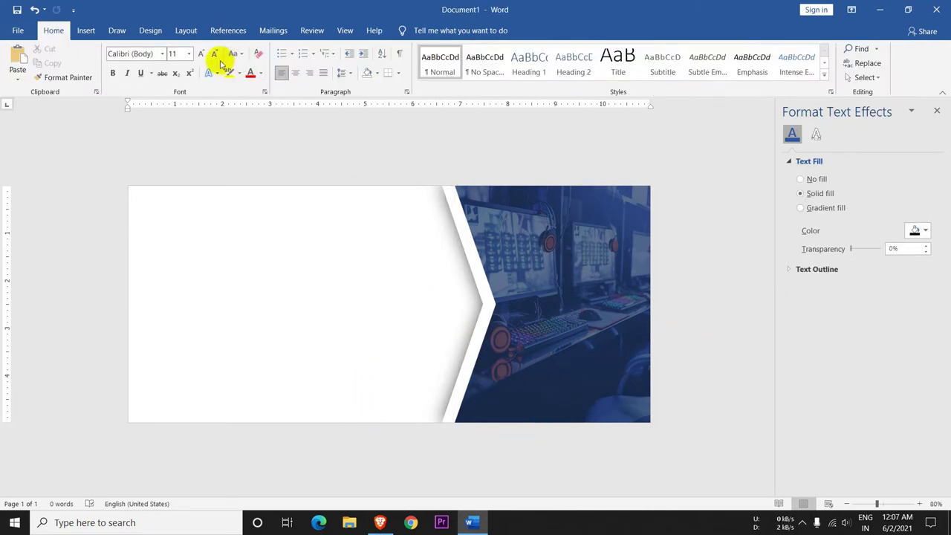
left_click(86, 30)
left_click(143, 58)
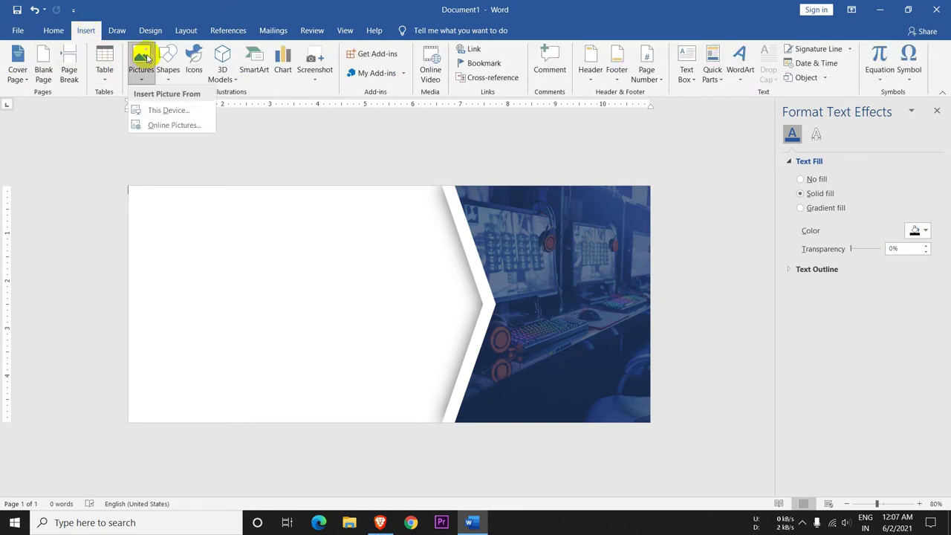
left_click(166, 109)
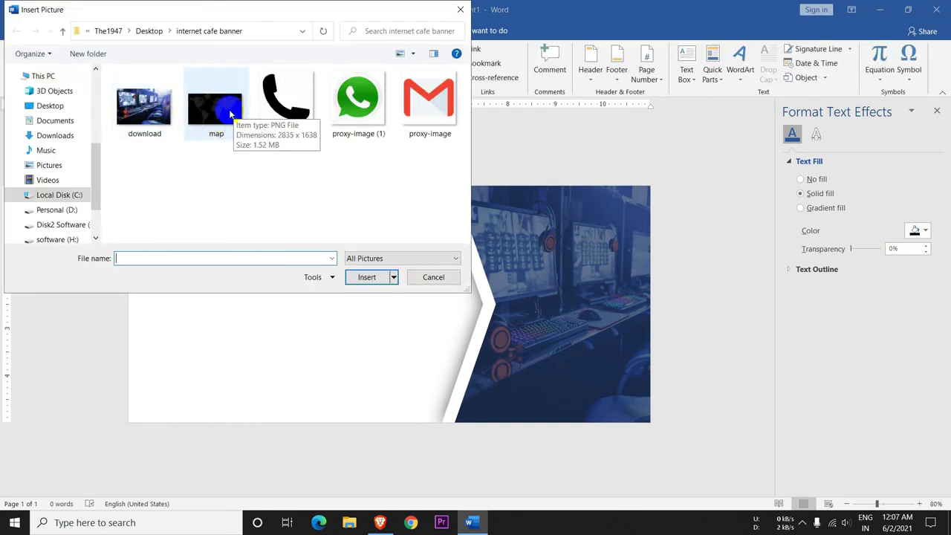
left_click(230, 113)
left_click(357, 276)
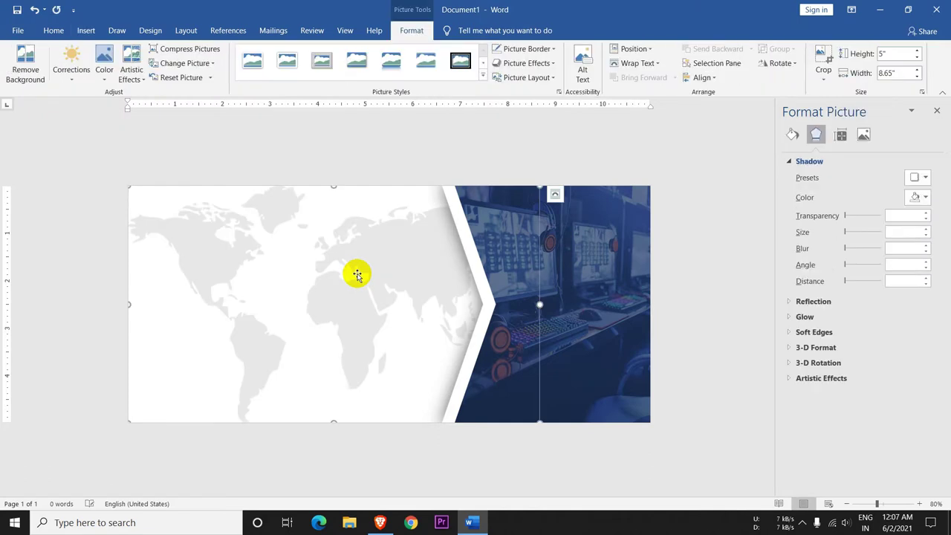
left_click_drag(540, 186, 464, 244)
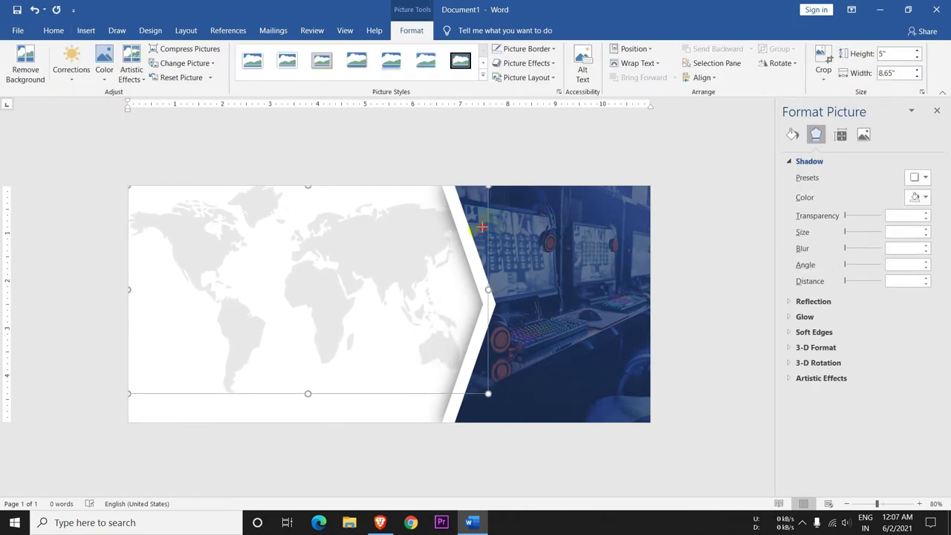
right_click(340, 250)
mouse_move(377, 445)
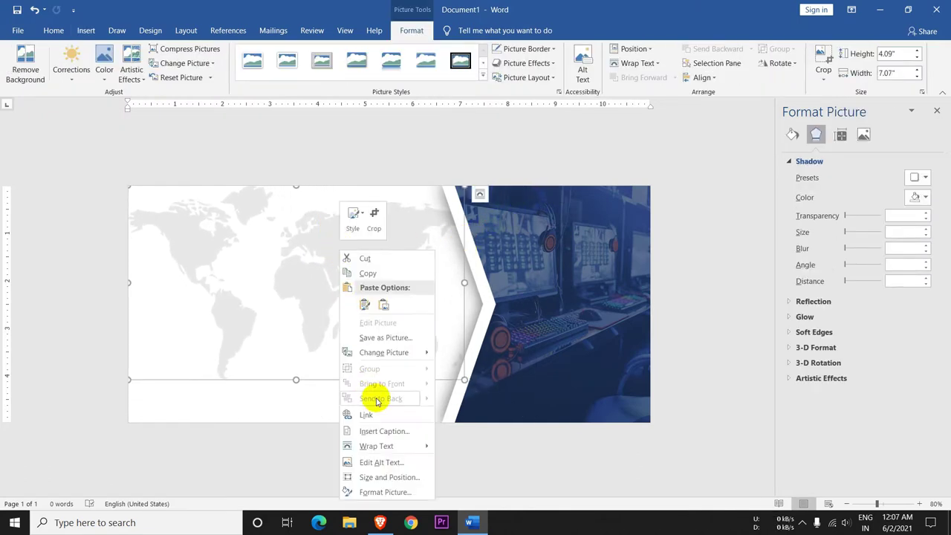
left_click(474, 412)
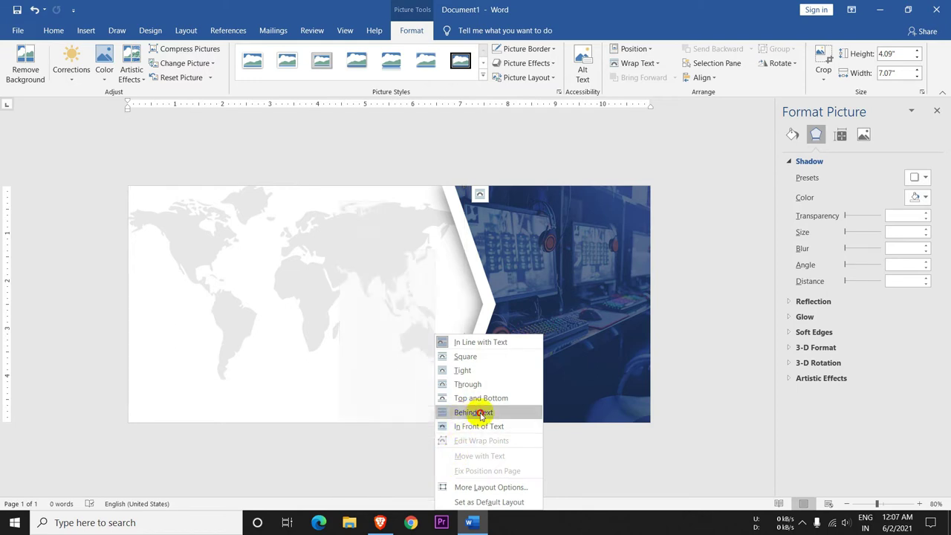
left_click_drag(318, 263, 319, 318)
left_click(364, 464)
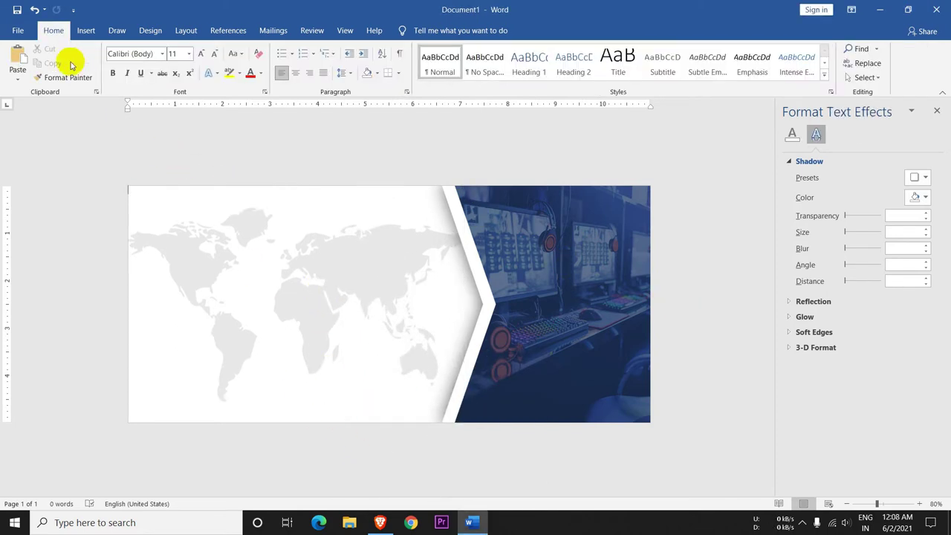
Draw a triangle near the chevron's top with no outline and a dark blue fill
left_click(85, 30)
left_click(170, 75)
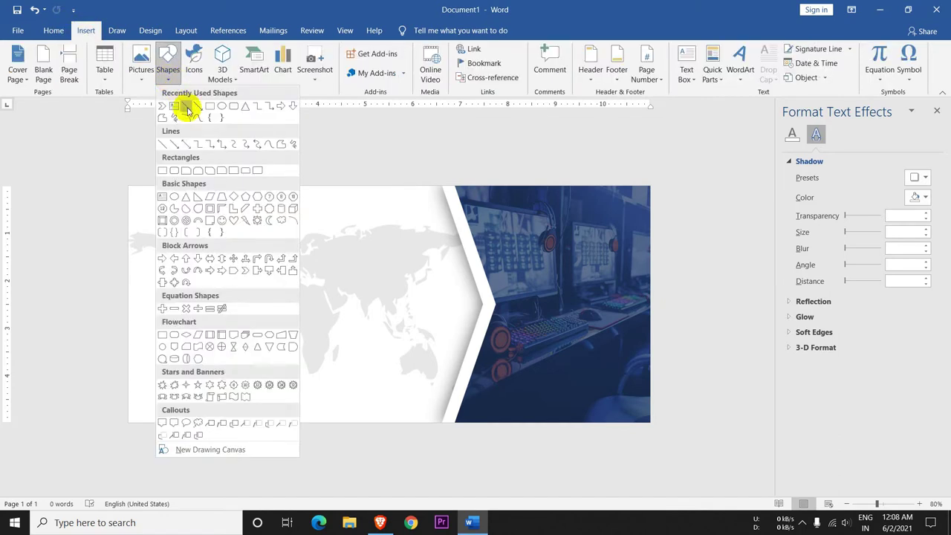
left_click(245, 106)
mouse_move(442, 185)
left_mouse_down()
mouse_move(493, 220)
mouse_move(503, 251)
left_mouse_up()
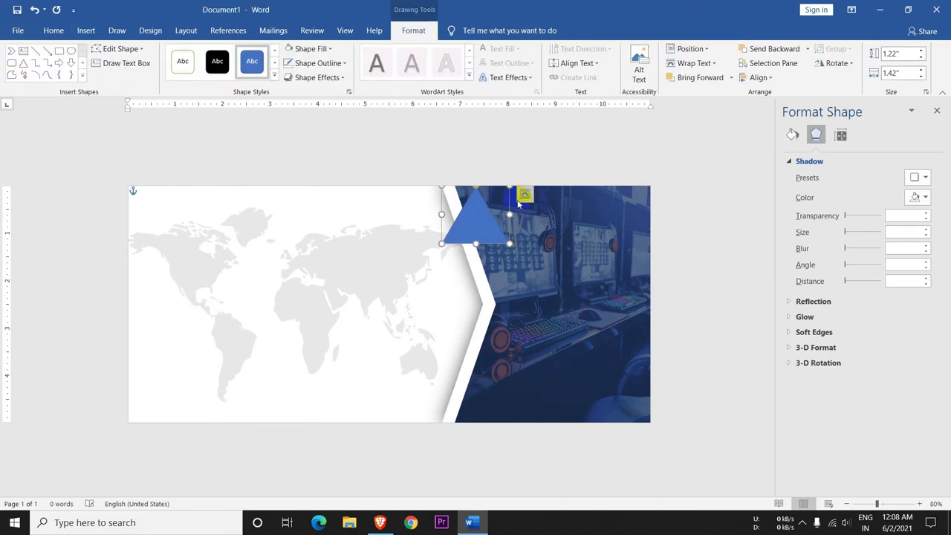
scroll(486, 219, "up", 2)
scroll(556, 260, "up", 10)
scroll(571, 256, "up", 2)
left_click_drag(572, 256, 564, 276)
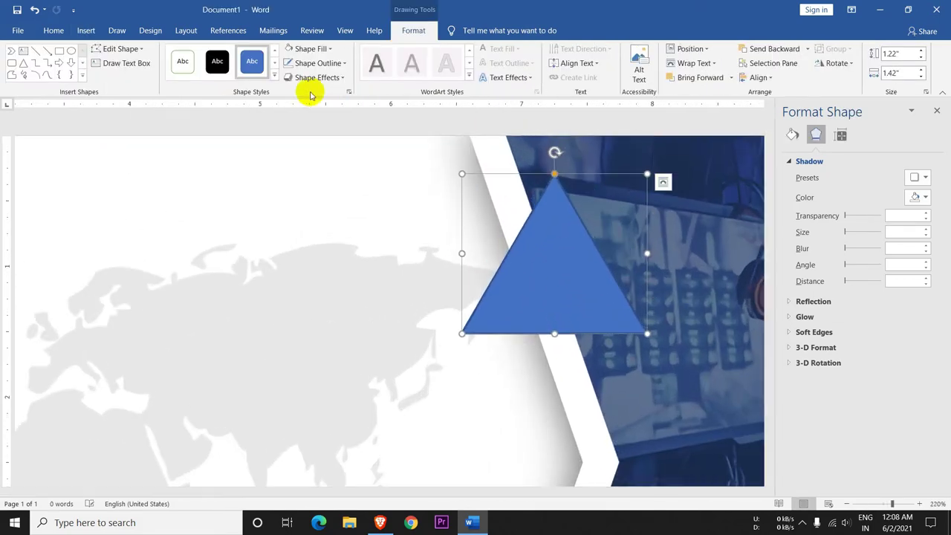
left_click(316, 63)
left_click(305, 171)
left_click(309, 55)
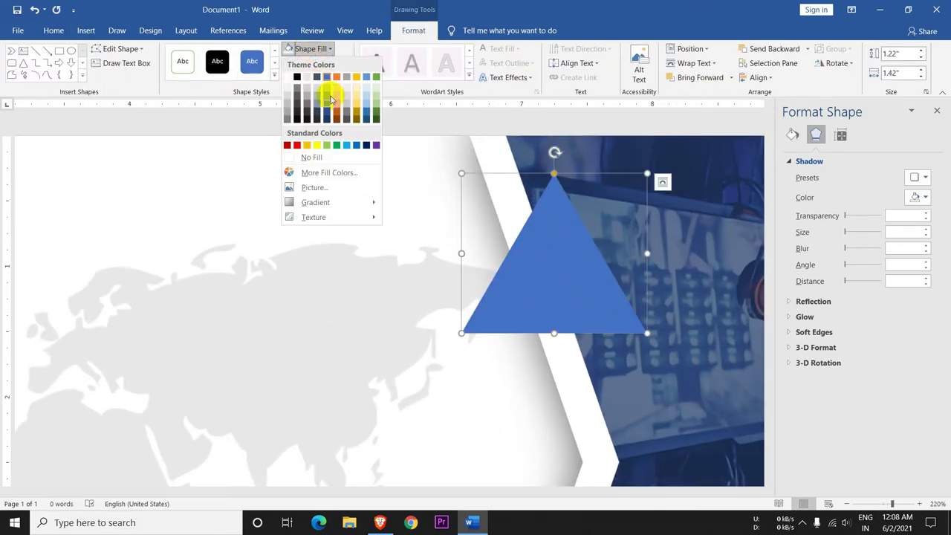
left_click(365, 146)
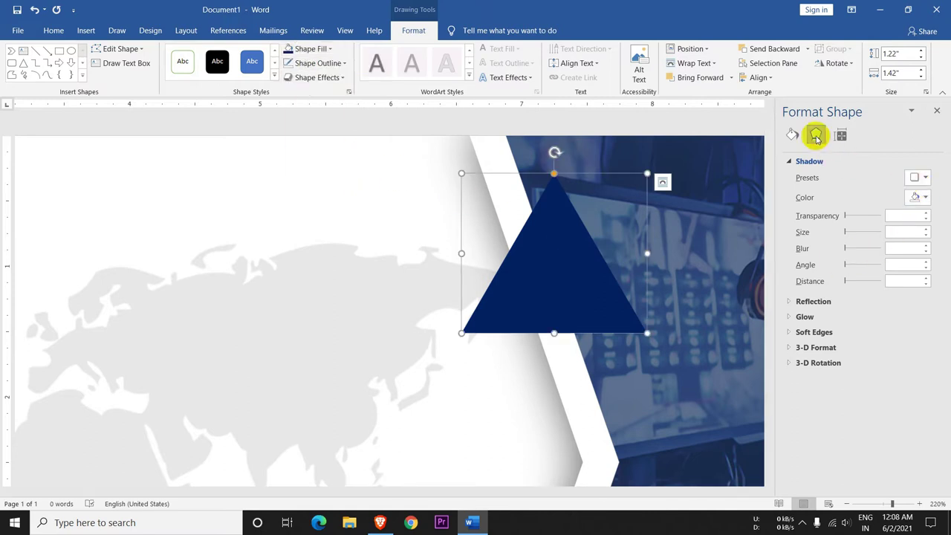
Change the triangle's fill to a two-stop dark blue gradient, starting stop 50% transparent
left_click(792, 135)
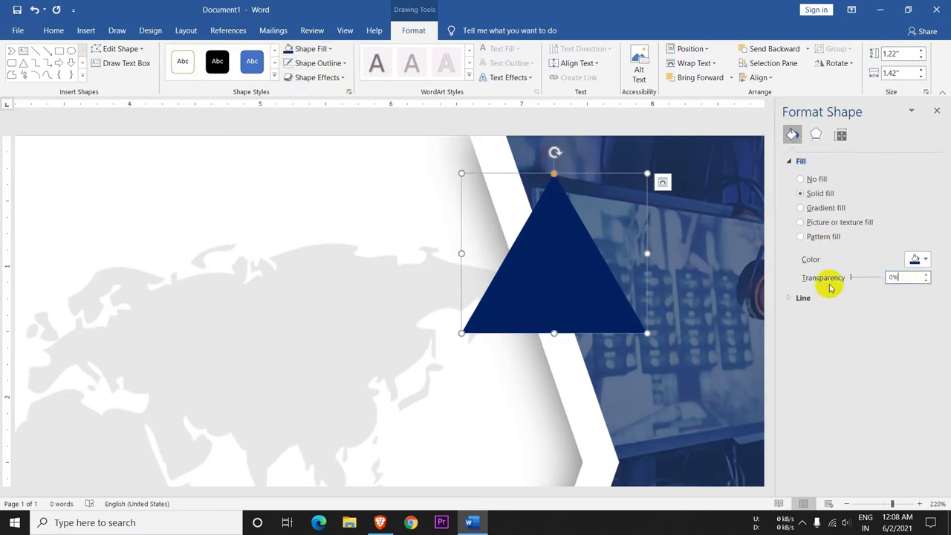
left_click(823, 207)
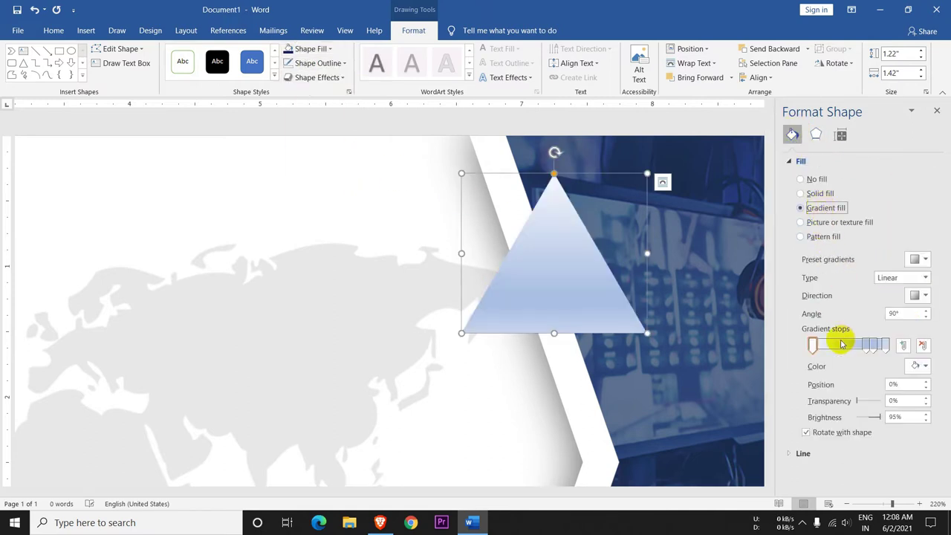
left_click(920, 348)
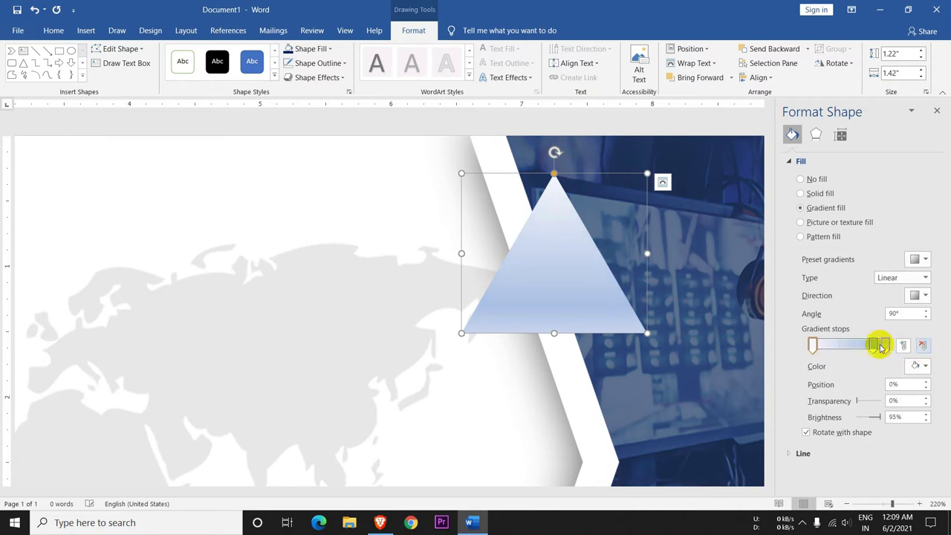
left_click(922, 346)
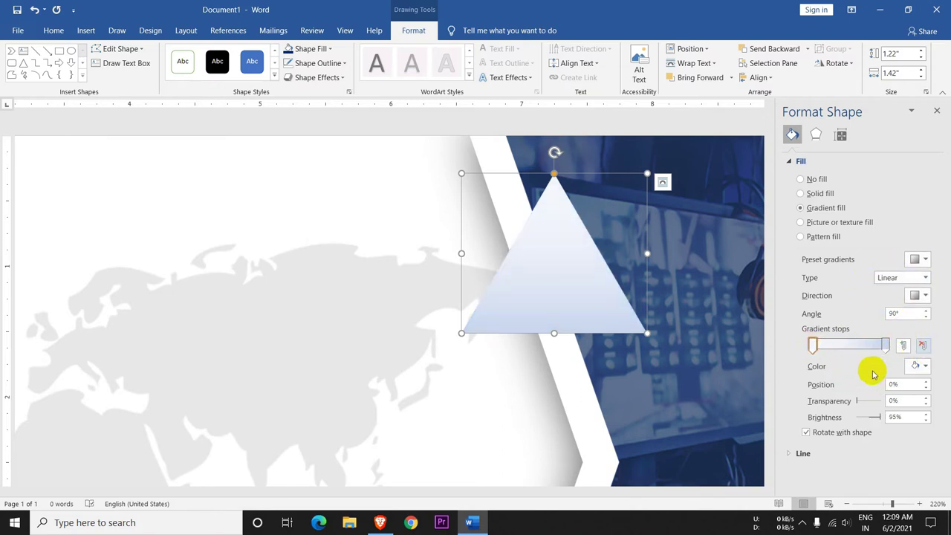
left_click(921, 366)
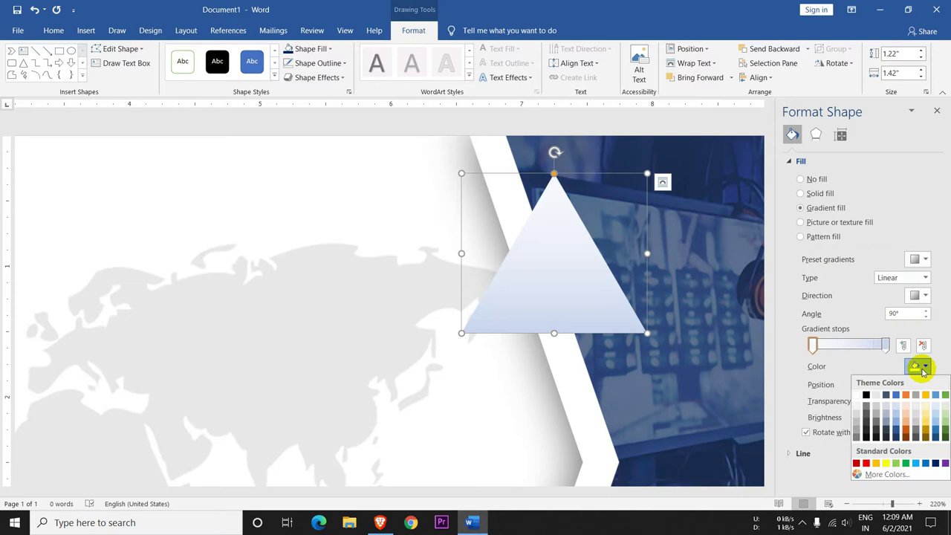
left_click(934, 463)
left_click(885, 345)
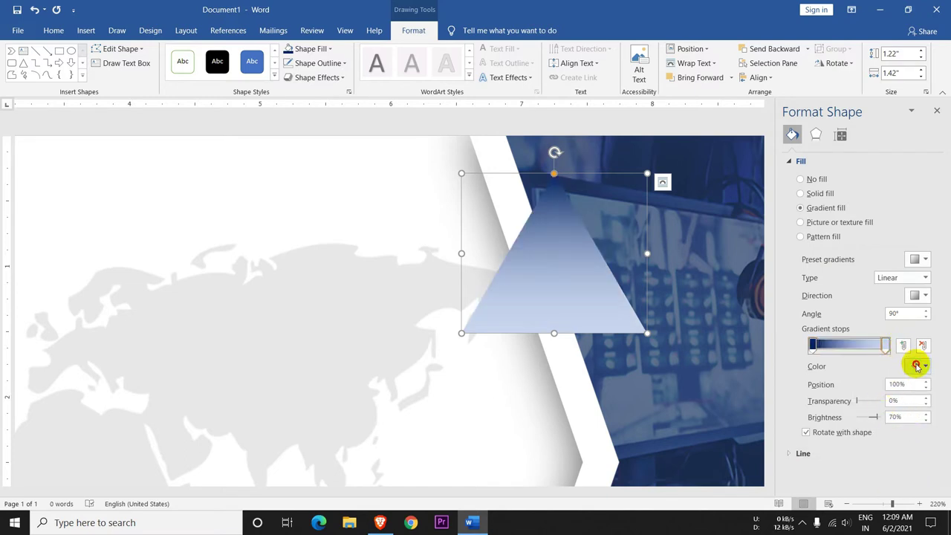
left_click(918, 366)
left_click(935, 465)
left_click(814, 348)
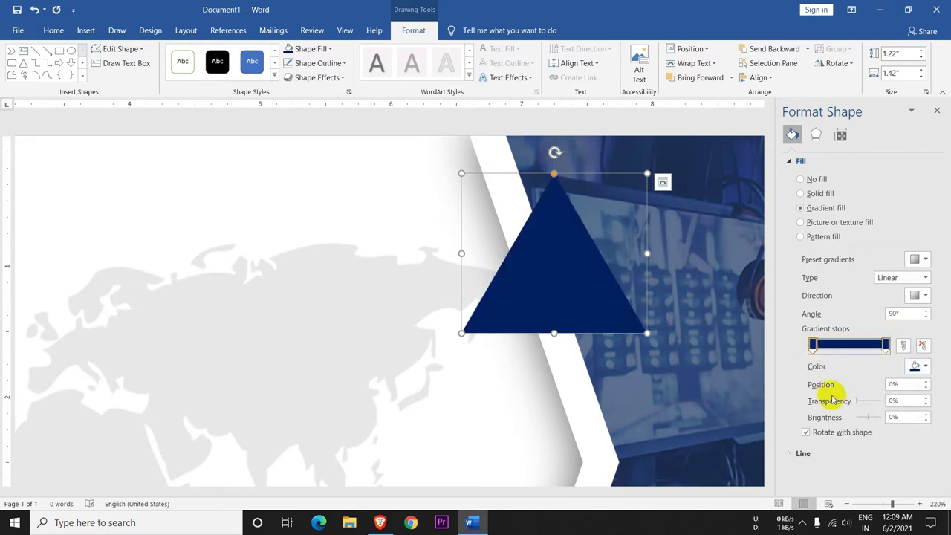
double_click(903, 400)
Set the triangle's transparency to 50%, then rotate and reshape it to point down beside the chevron
type("50")
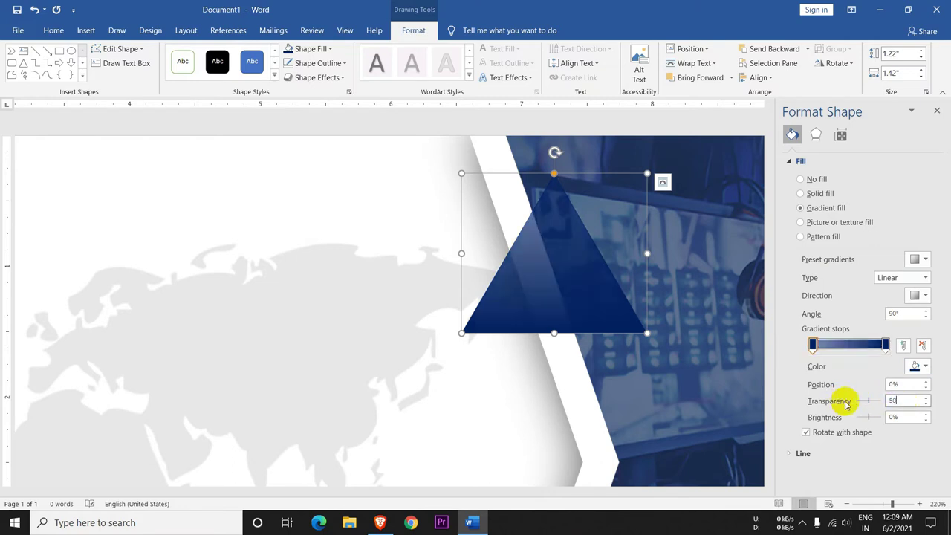
left_click(885, 345)
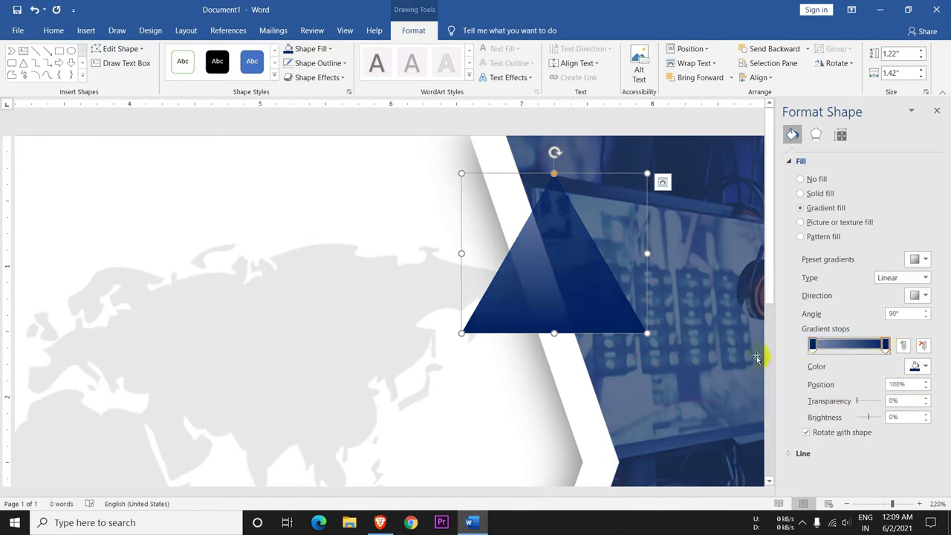
left_click_drag(554, 153, 638, 210)
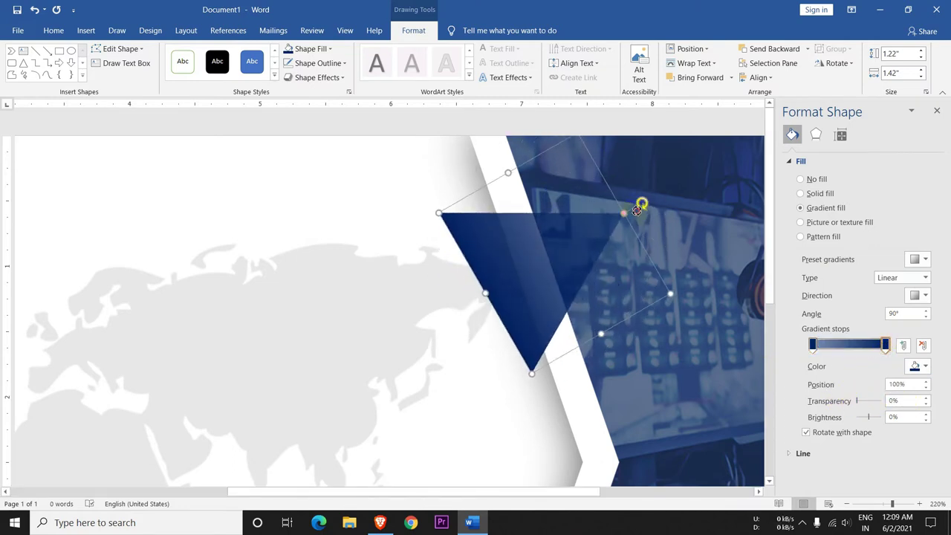
left_click_drag(607, 242, 644, 204)
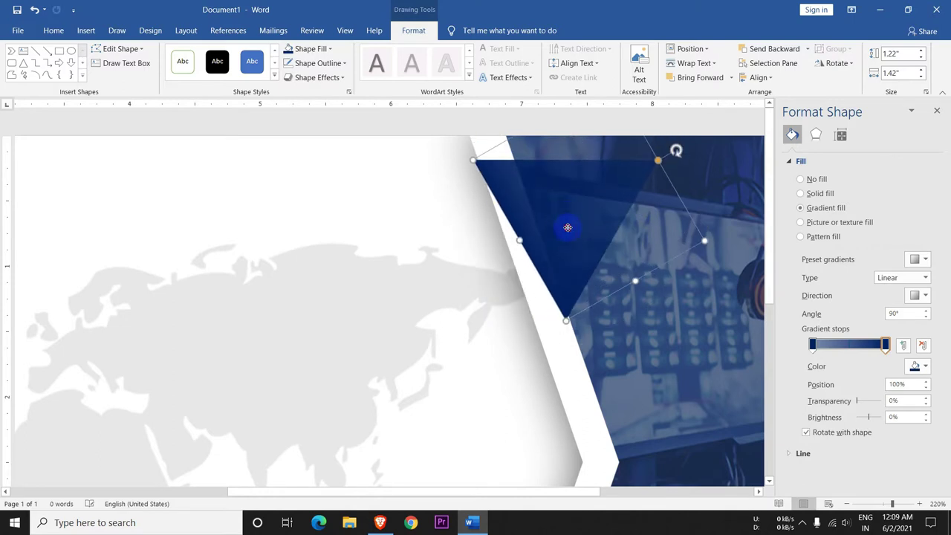
left_click_drag(662, 178, 664, 209)
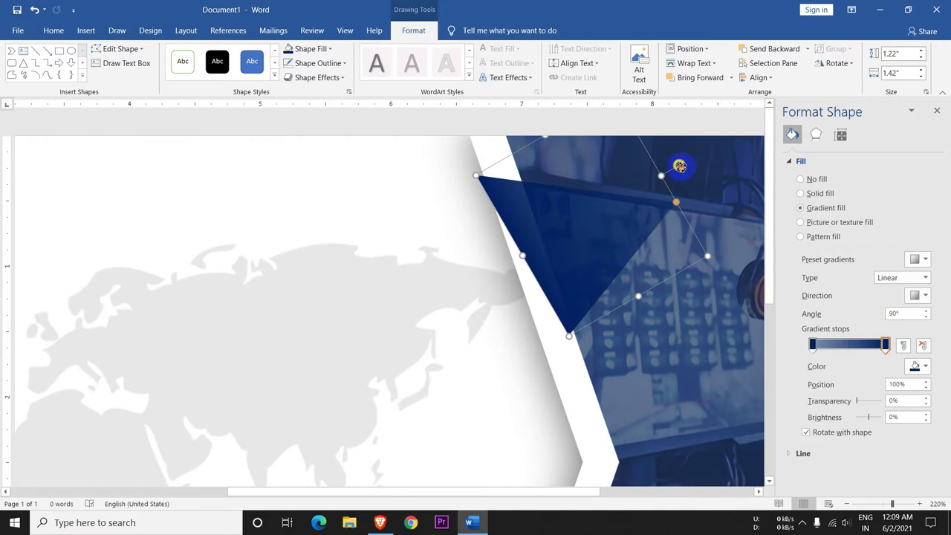
left_click_drag(678, 168, 673, 183)
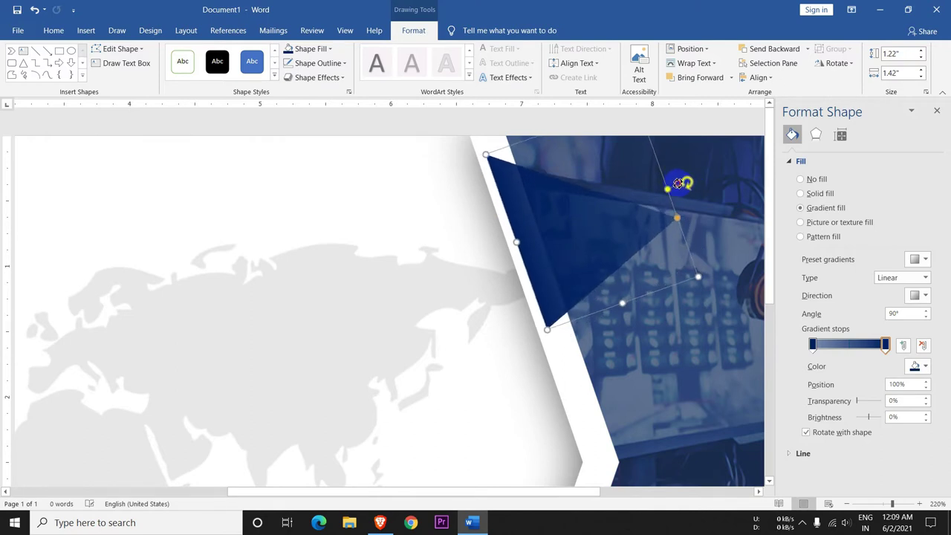
Shift the triangle slightly left against the top edge and check its fit
left_click(566, 208)
left_click_drag(566, 208, 564, 207)
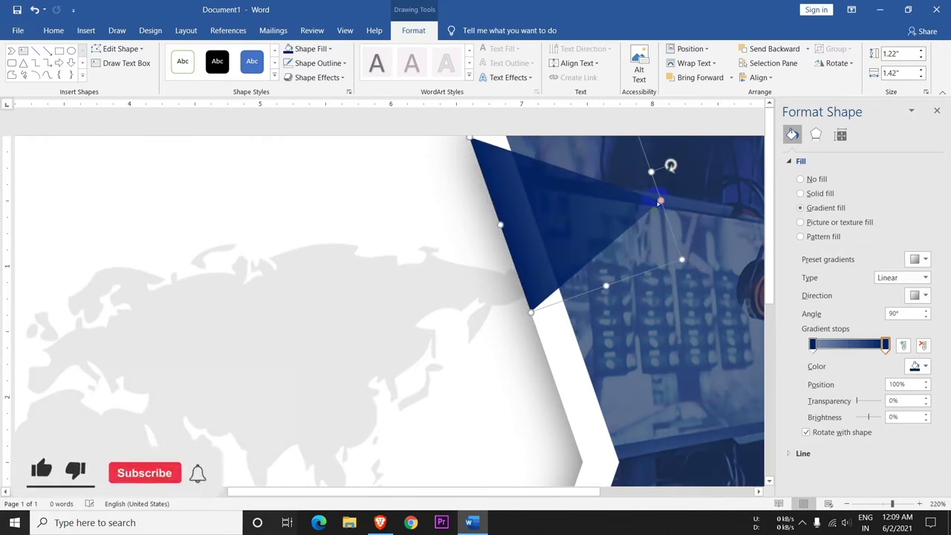
left_click(652, 132)
left_click(582, 202)
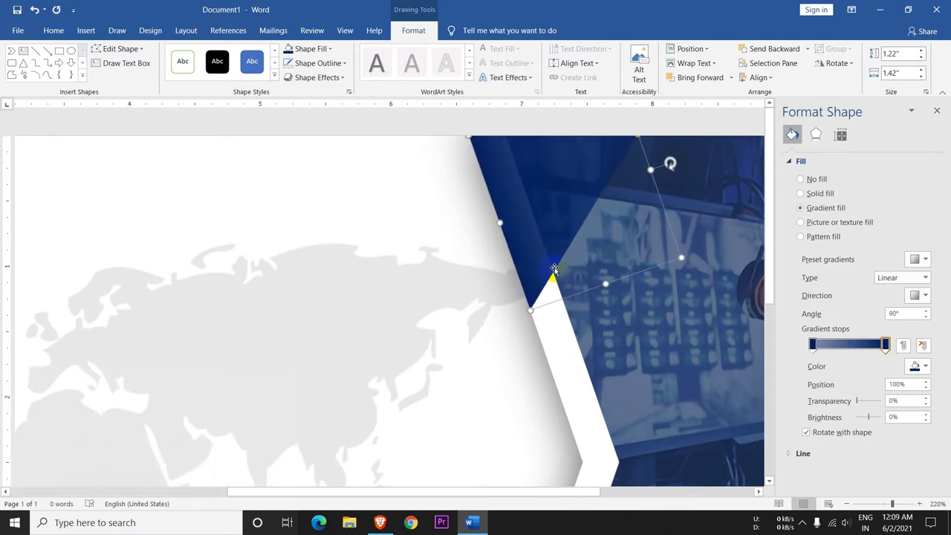
scroll(552, 274, "down", 6, "ctrl")
scroll(552, 273, "down", 9, "ctrl")
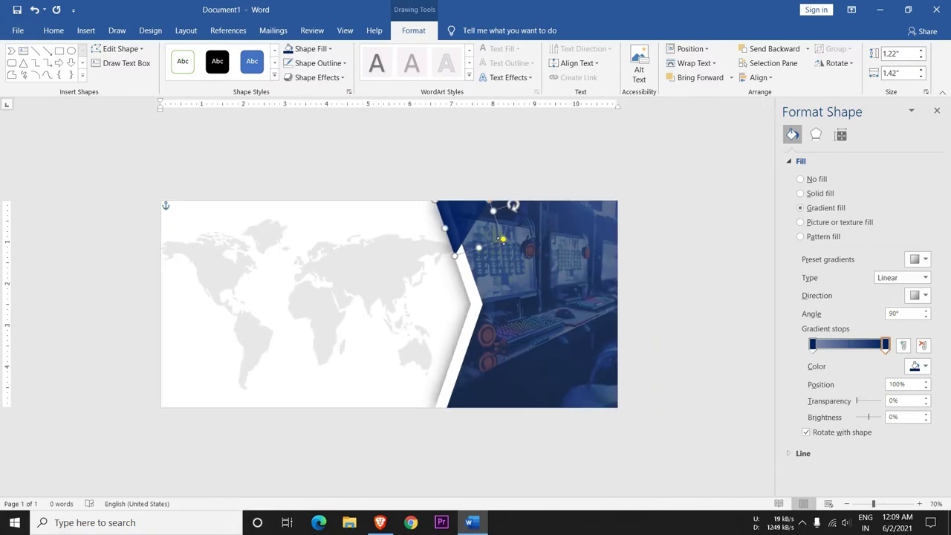
Move the small navy triangle down to the photo panel's bottom edge
left_click(537, 323)
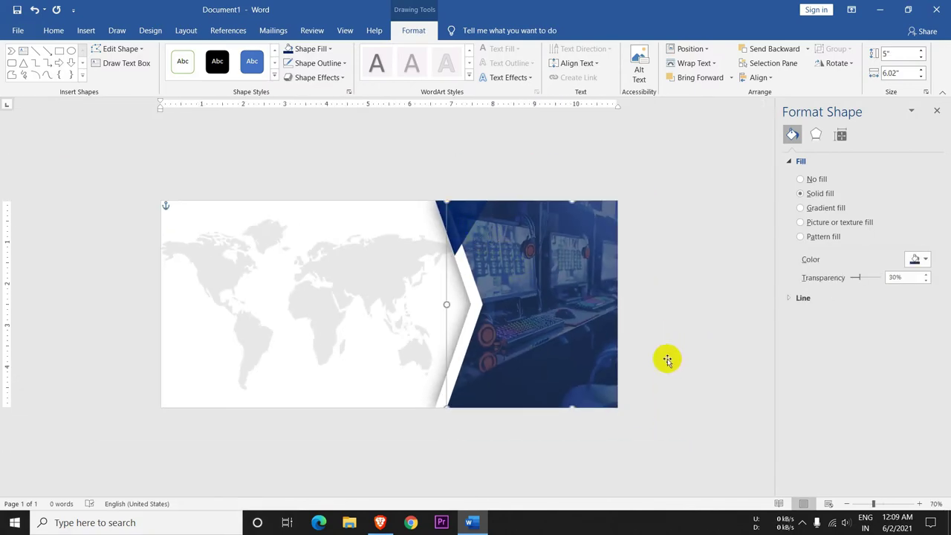
left_click(343, 301)
left_click(416, 202)
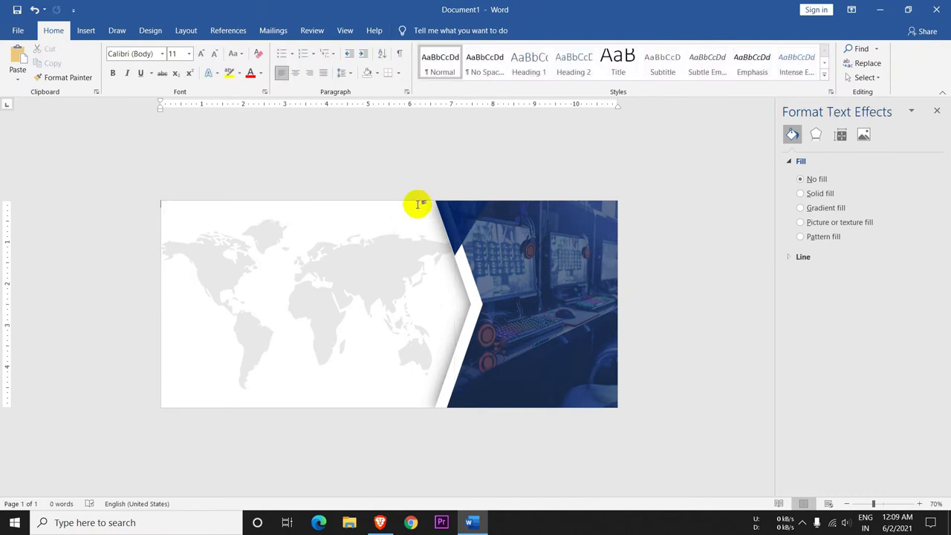
left_click(451, 219)
left_click_drag(457, 220, 460, 370)
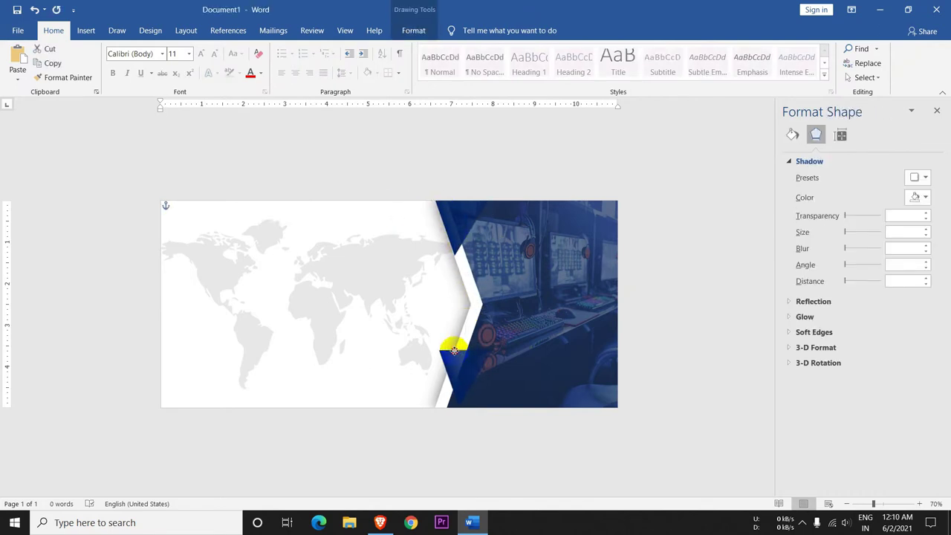
Flip the triangle vertically and nudge it into the bottom corner against the chevron
left_click(414, 30)
left_click(837, 63)
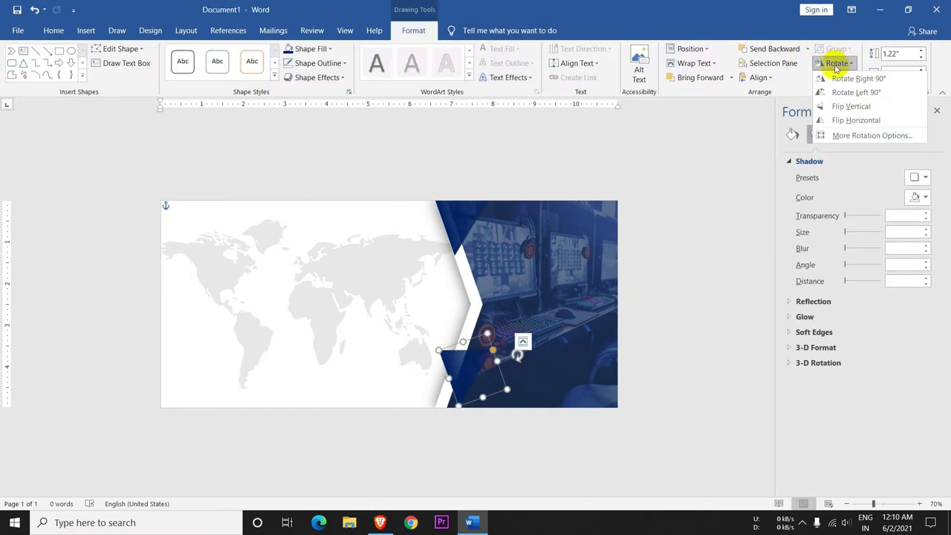
left_click(825, 105)
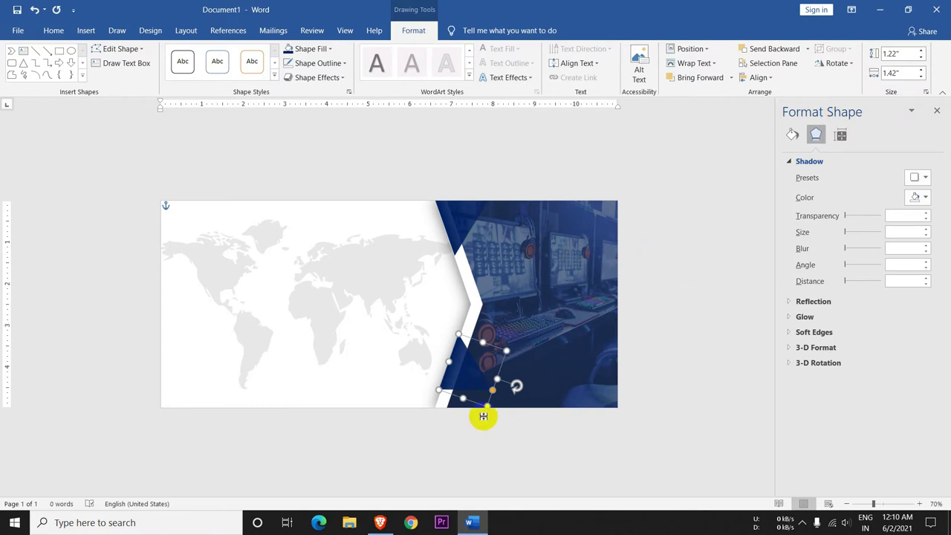
scroll(483, 416, "up", 9, "ctrl")
left_click_drag(511, 399, 517, 447)
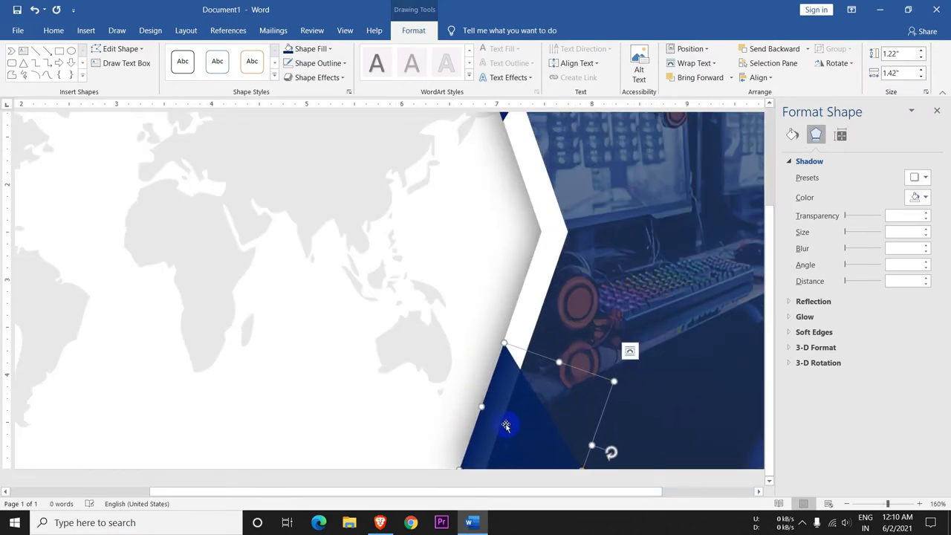
left_click_drag(506, 426, 501, 424)
scroll(519, 433, "down", 7, "ctrl")
Draw a text box for the heading at the top of the photo panel
scroll(595, 401, "down", 3, "ctrl")
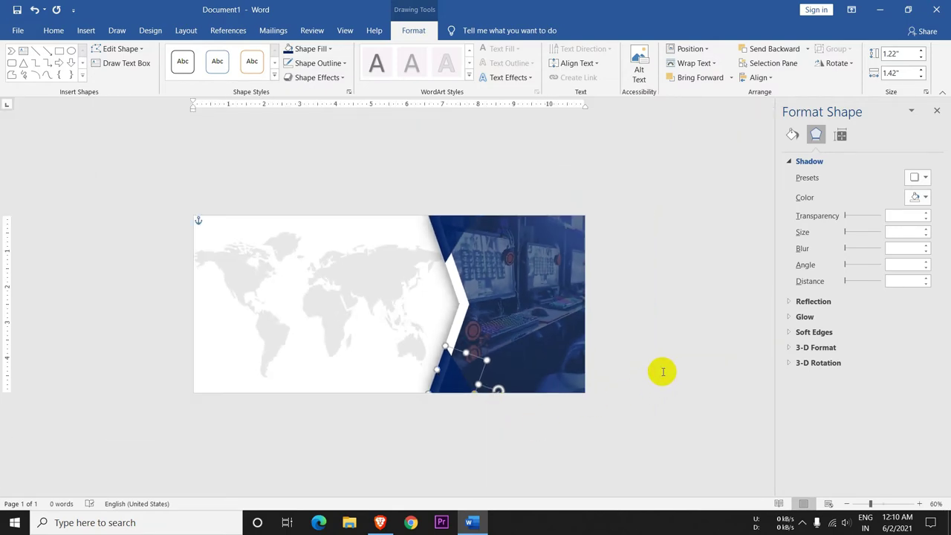
left_click(662, 372)
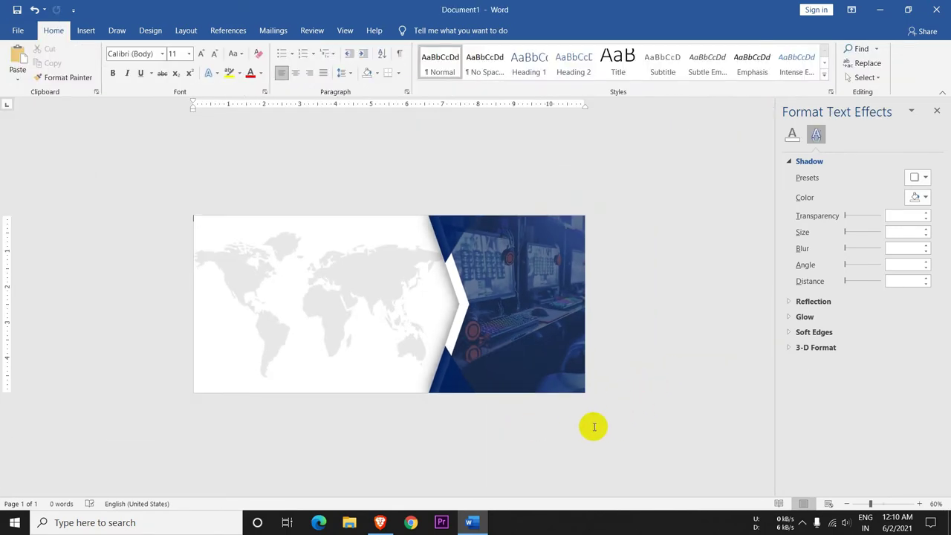
left_click(86, 31)
left_click(167, 66)
left_click(174, 106)
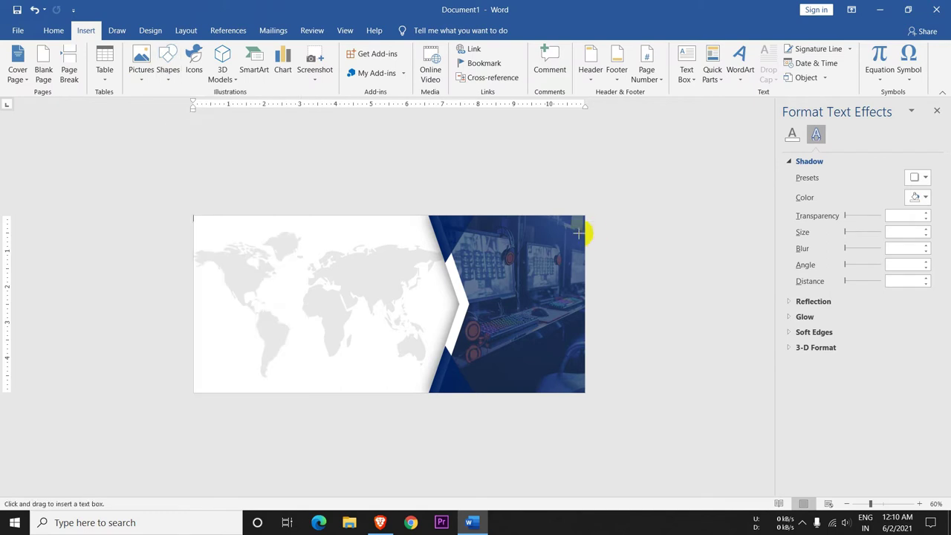
mouse_move(474, 231)
left_mouse_down()
mouse_move(558, 263)
mouse_move(580, 258)
left_mouse_up()
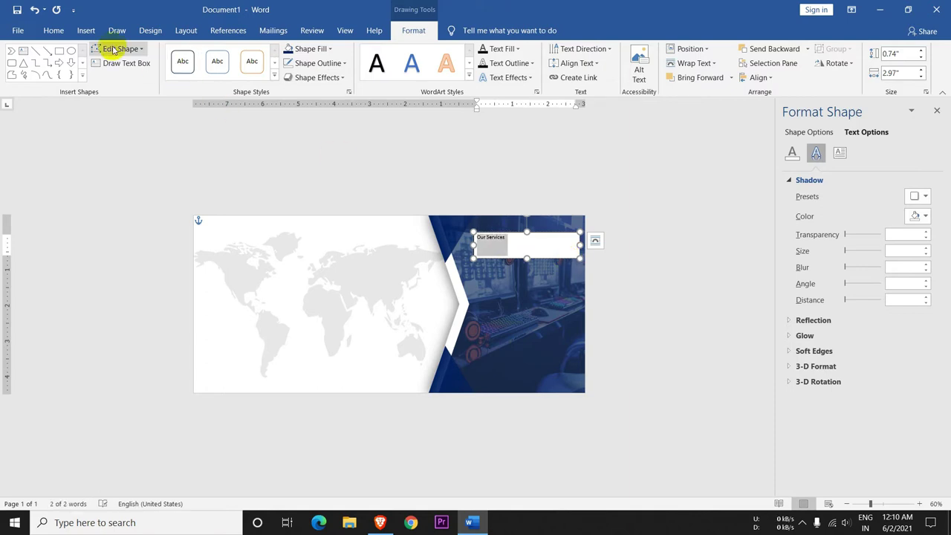
Give the text box no fill and no outline, and make the Our Services text white
left_click(53, 31)
left_click(413, 31)
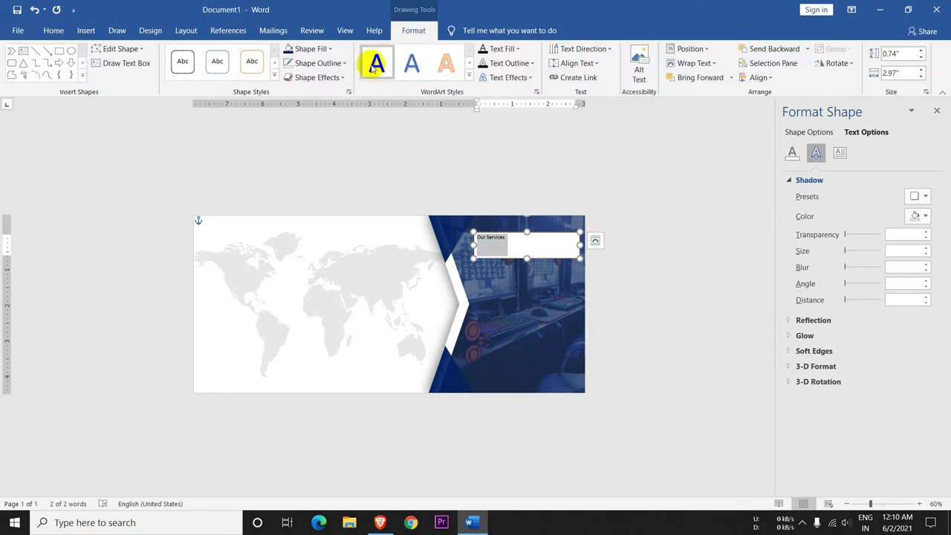
left_click(312, 48)
left_click(314, 156)
left_click(318, 63)
left_click(314, 165)
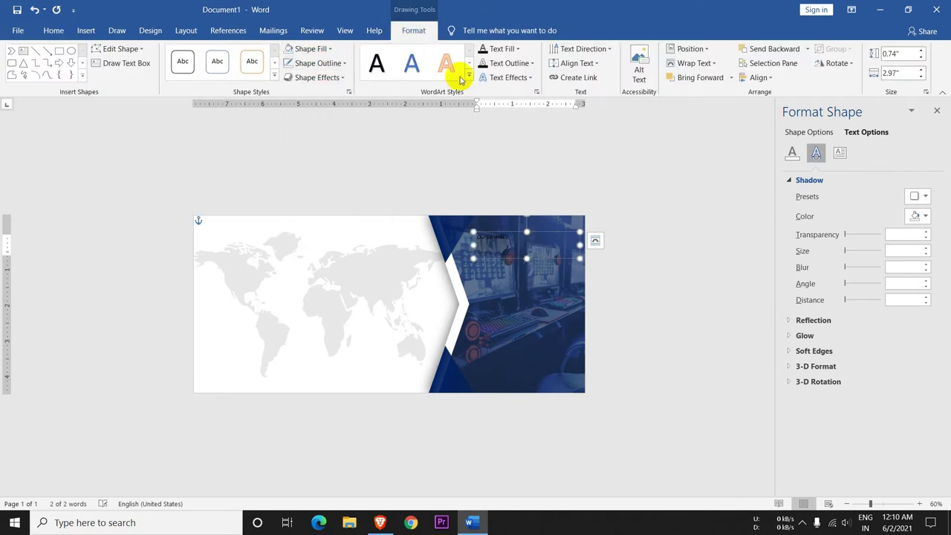
left_click(503, 48)
left_click(484, 92)
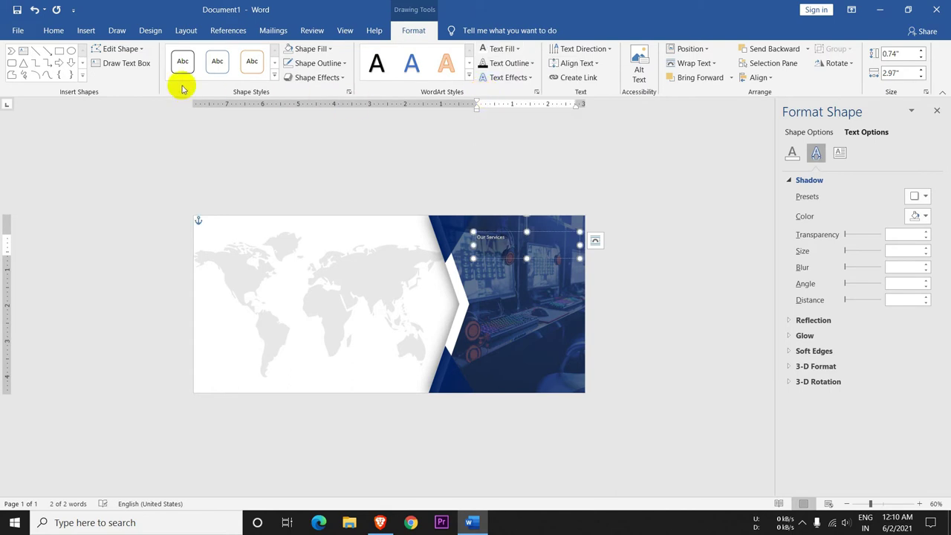
Set the heading to Metropolis Thin at size 28
left_click(53, 30)
left_click(175, 54)
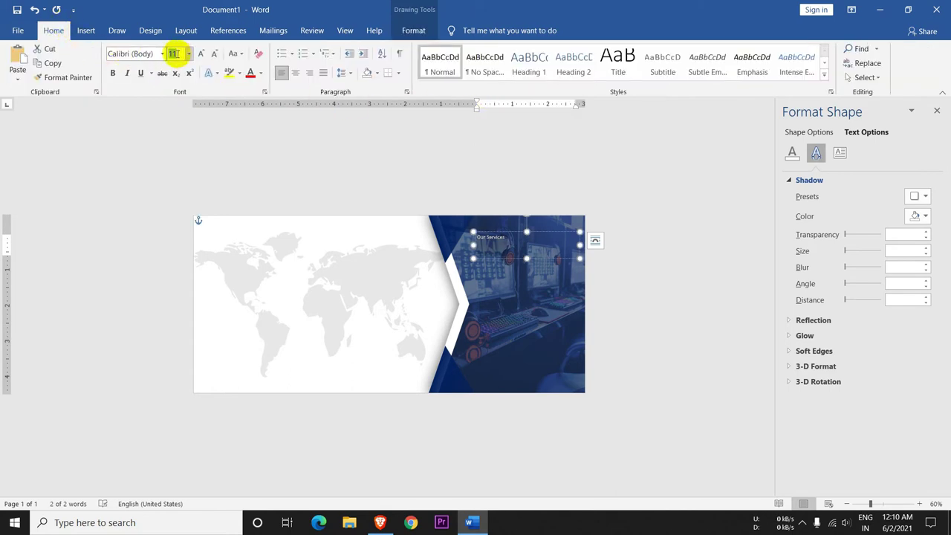
left_click(112, 73)
type("Metropolis Thin")
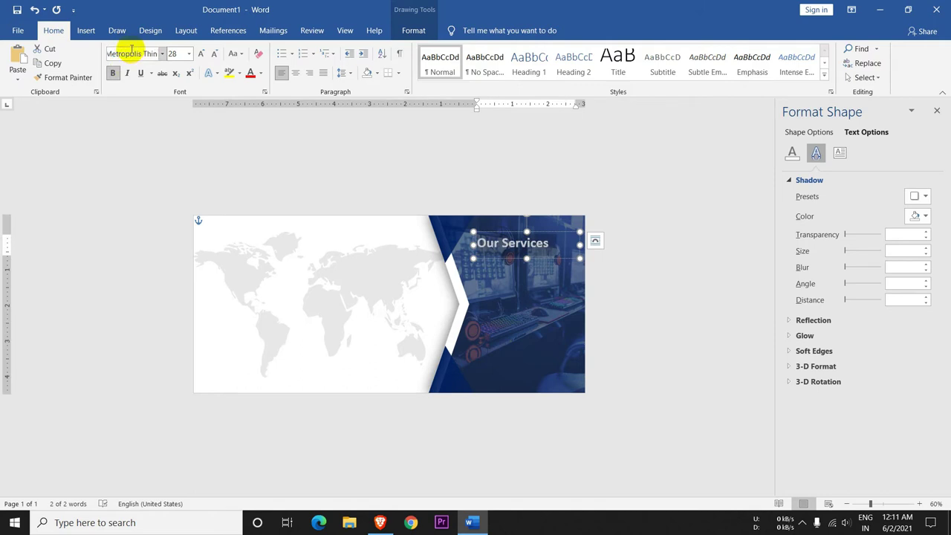
key("Return")
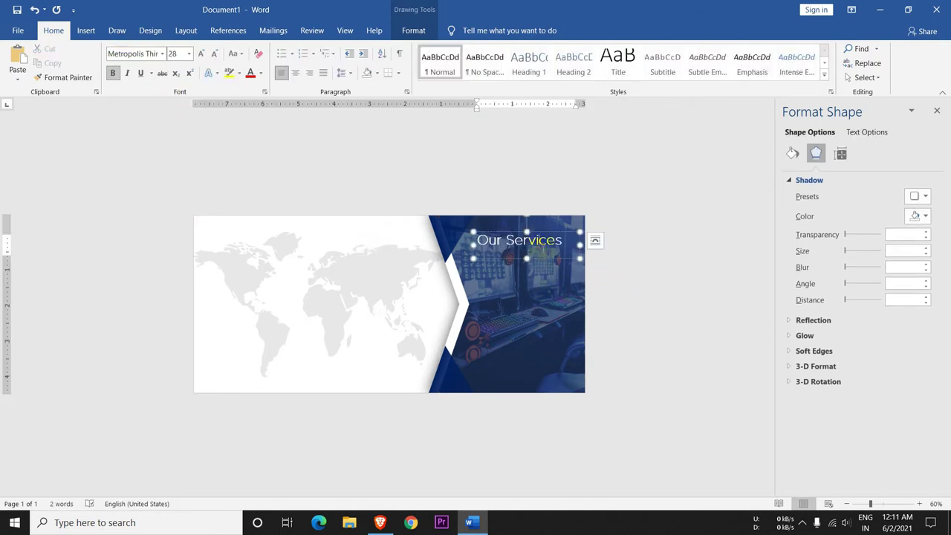
Move the heading right and down, centre its text and widen the box to the left
left_click(539, 258)
scroll(538, 258, "up", 6)
scroll(605, 260, "down", 1)
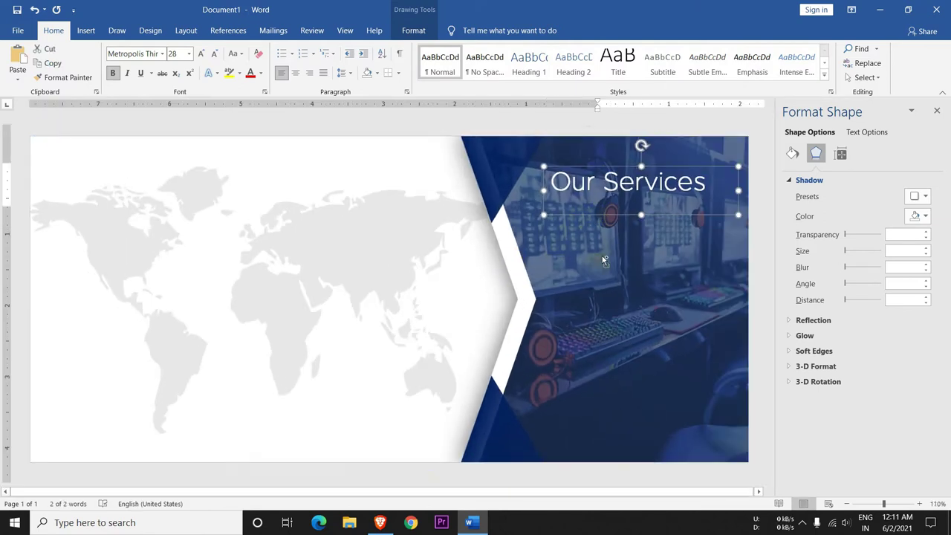
left_click_drag(639, 218, 655, 230)
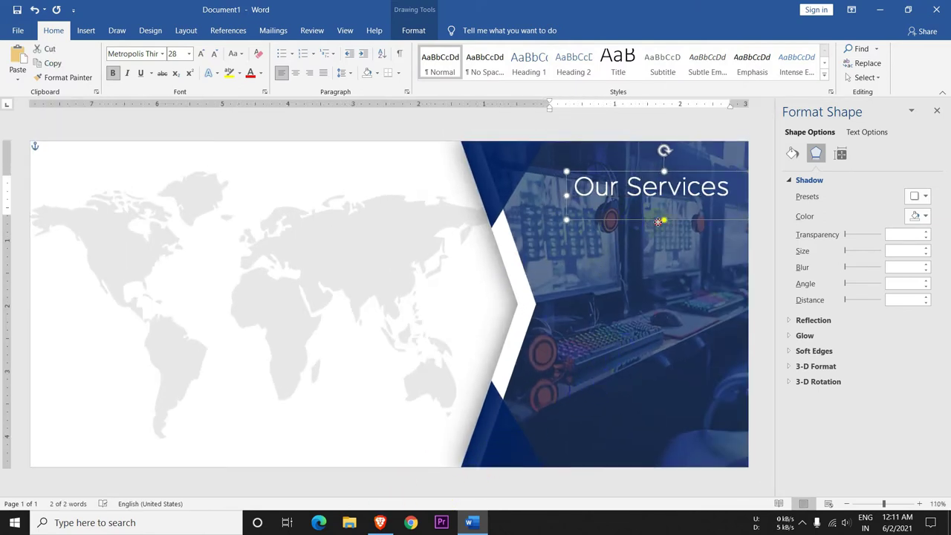
scroll(655, 230, "down", 1, "ctrl")
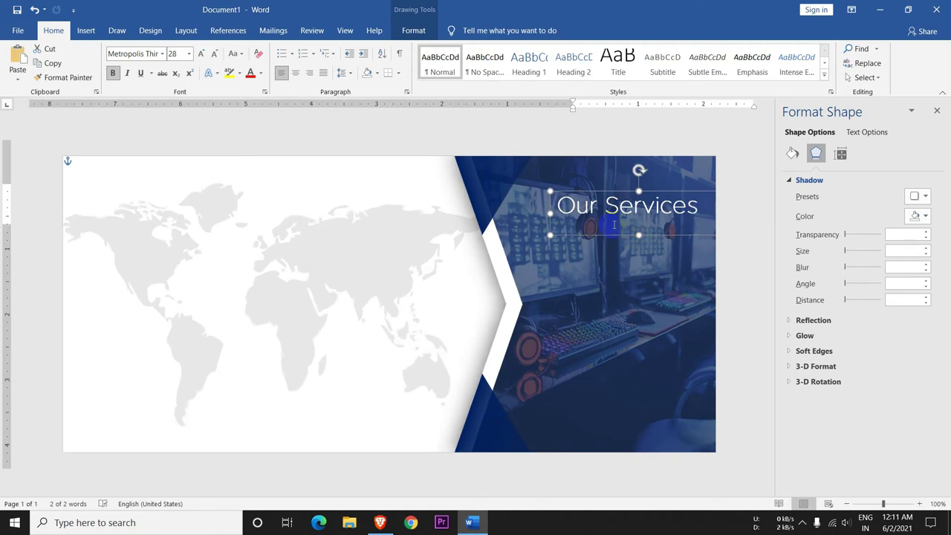
scroll(639, 208, "down", 1, "ctrl")
left_click(294, 73)
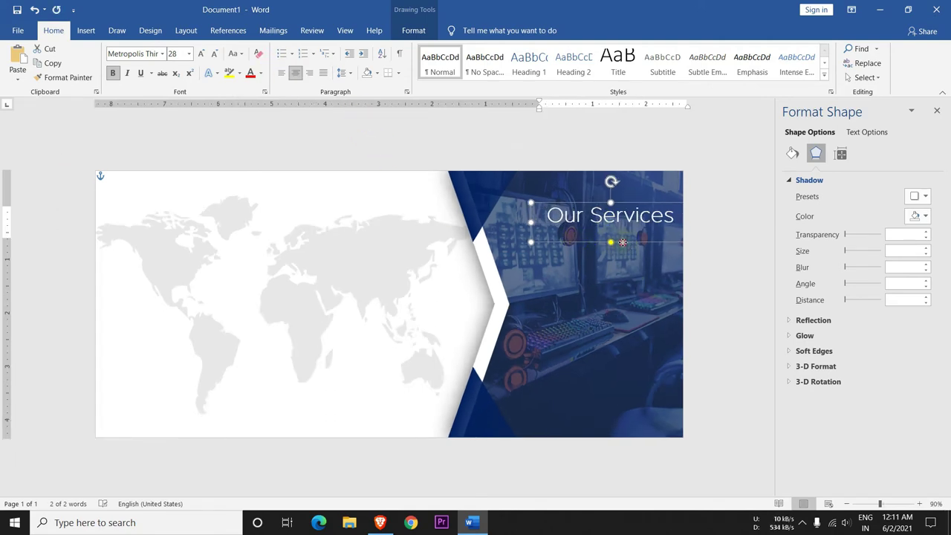
left_click(603, 242)
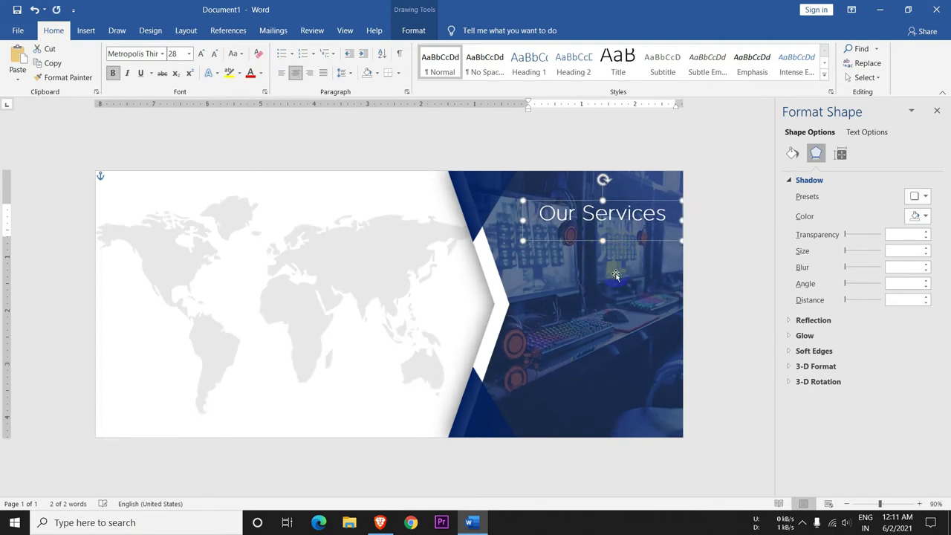
left_click(702, 266)
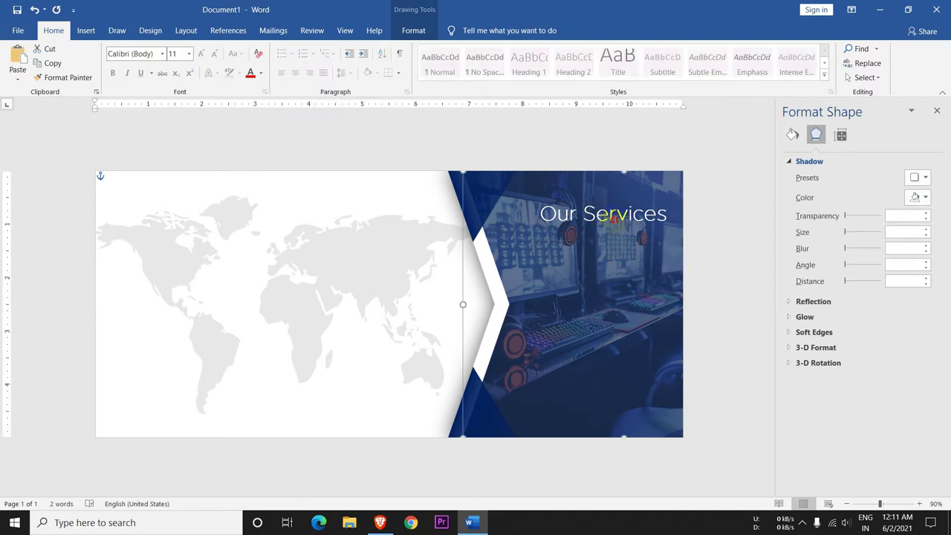
left_click(615, 217)
Duplicate the heading into copies stacked below it, with the copies set to size 26
left_click_drag(605, 238, 613, 284)
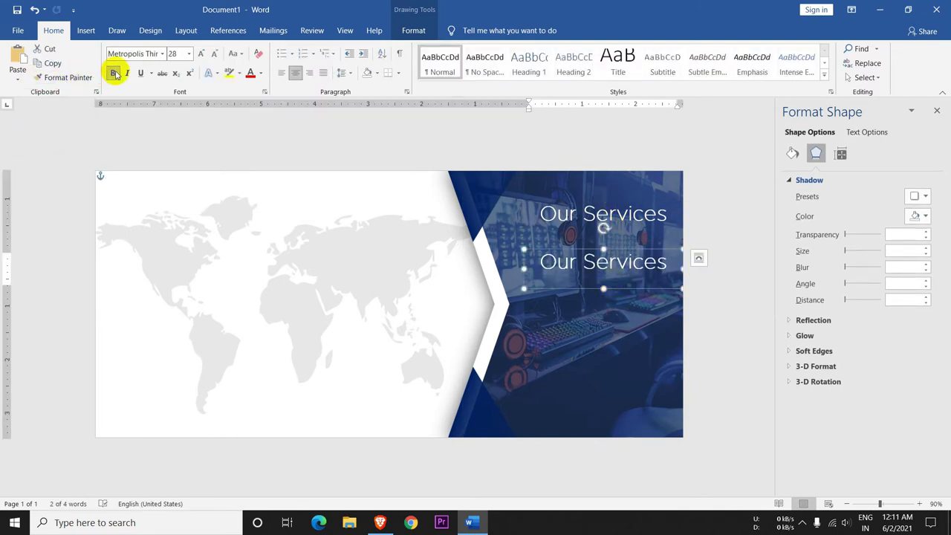
left_click(180, 54)
type("6")
key("Return")
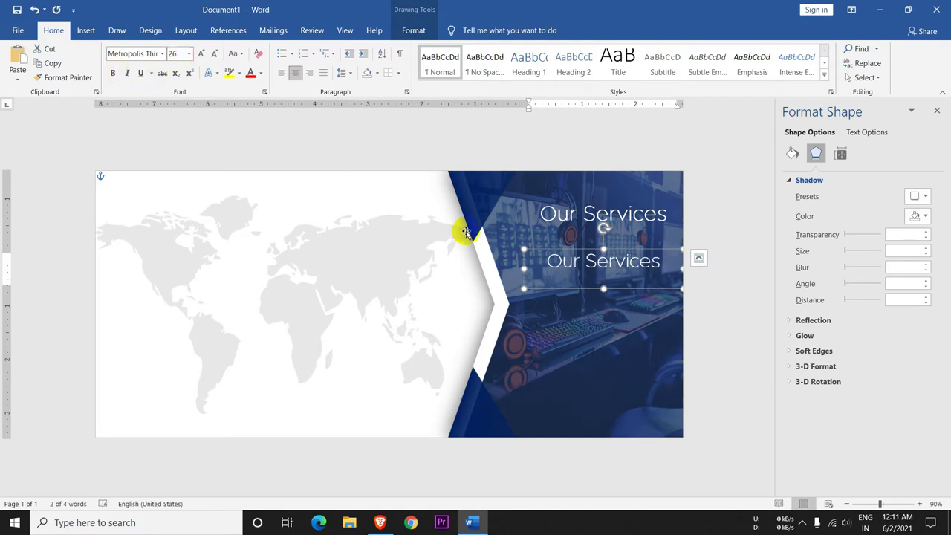
mouse_move(565, 291)
left_mouse_down()
mouse_move(590, 321)
mouse_move(588, 369)
left_mouse_up()
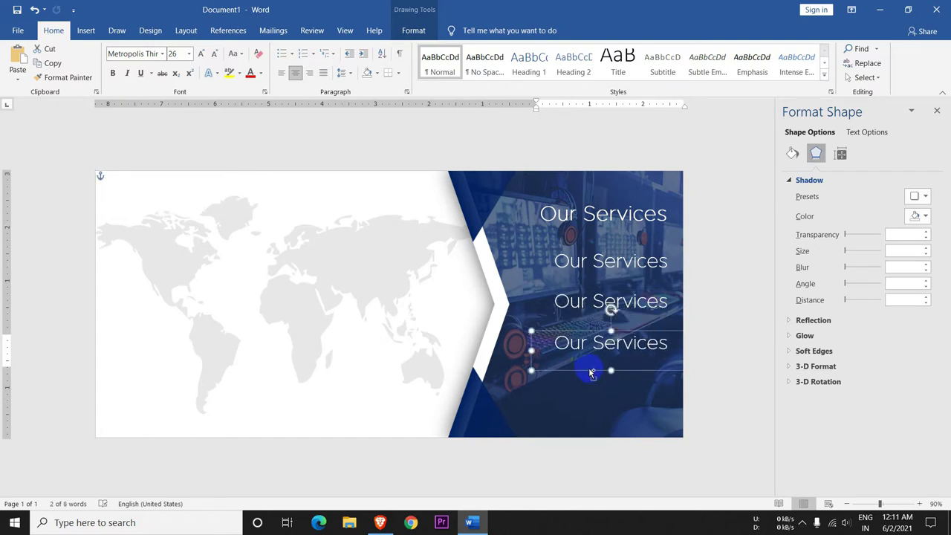
left_click_drag(592, 373, 587, 399)
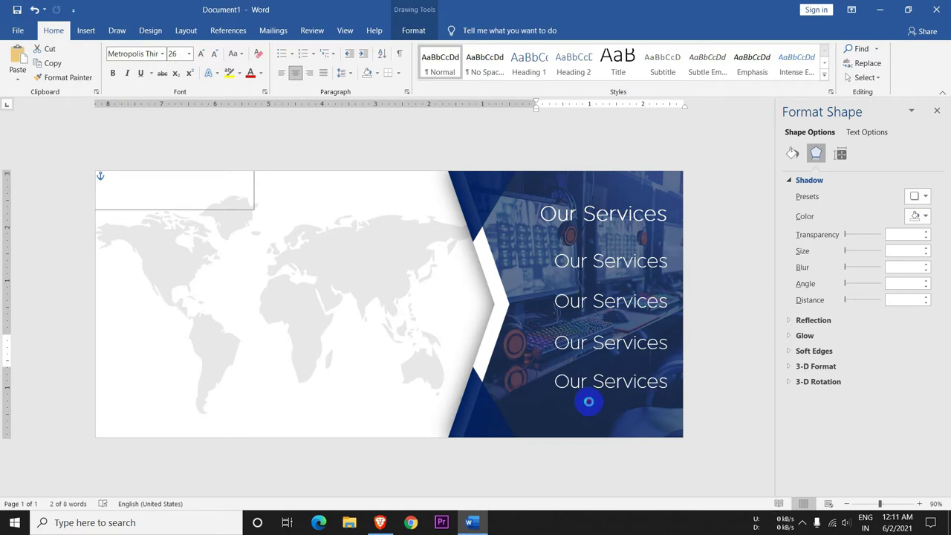
Replace the copies' text with Internet, Printing and Design
left_click(607, 260)
left_click(609, 260)
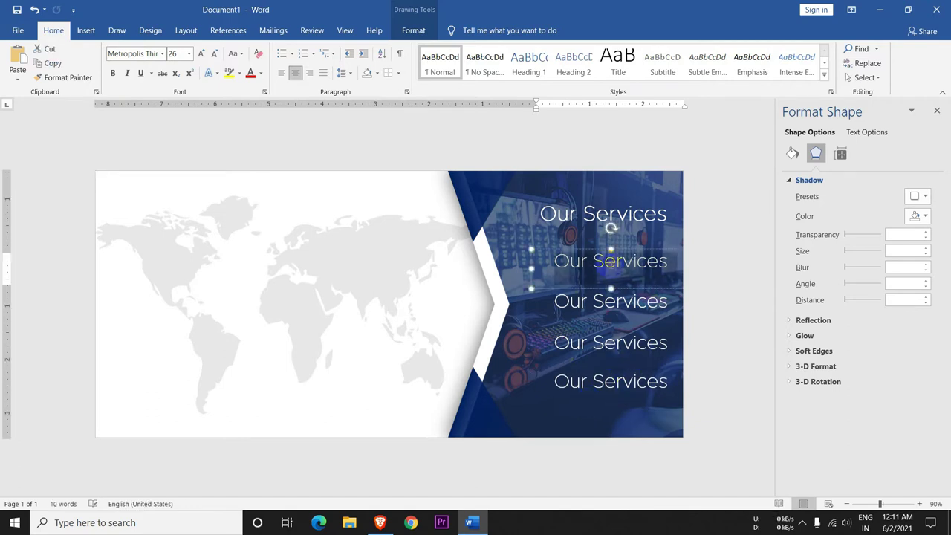
key("Delete")
type("Gaming")
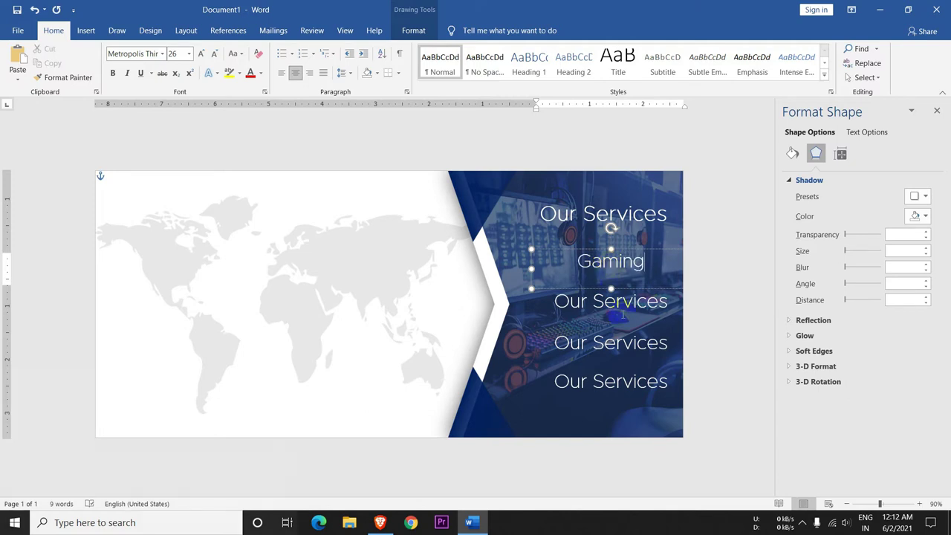
left_click(621, 318)
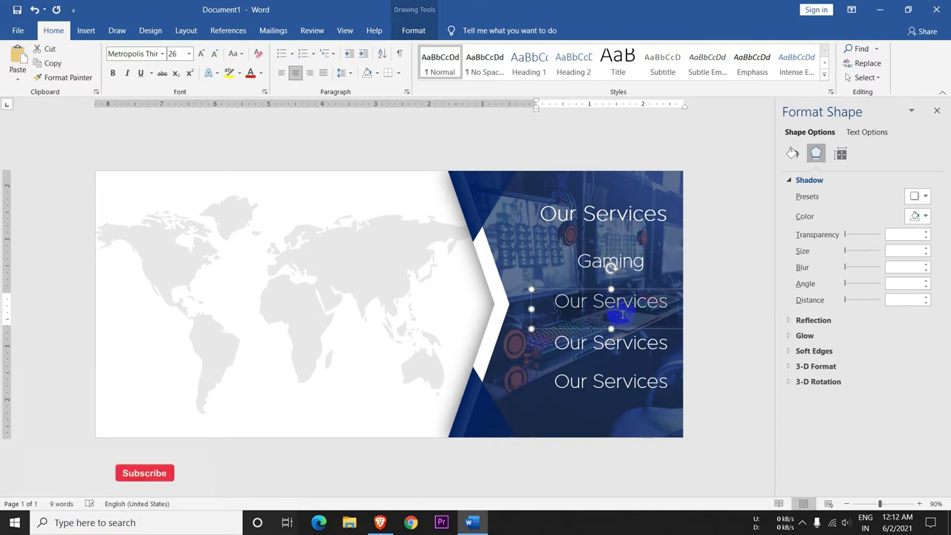
type("Intern")
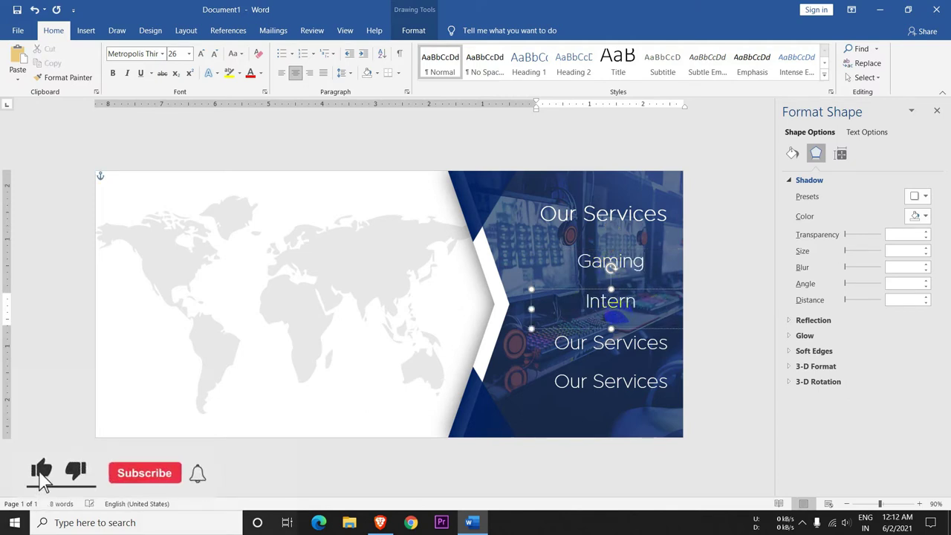
type("et")
left_click(615, 349)
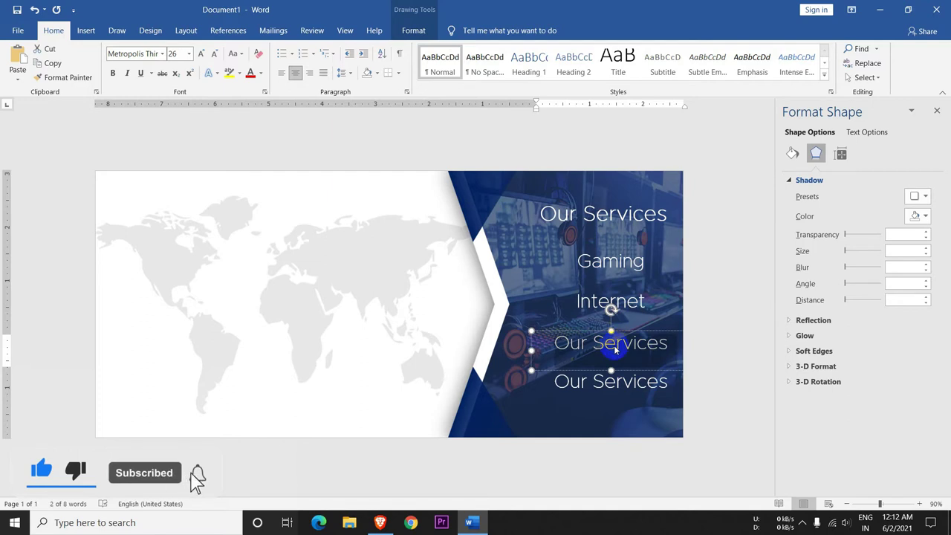
type("Printing")
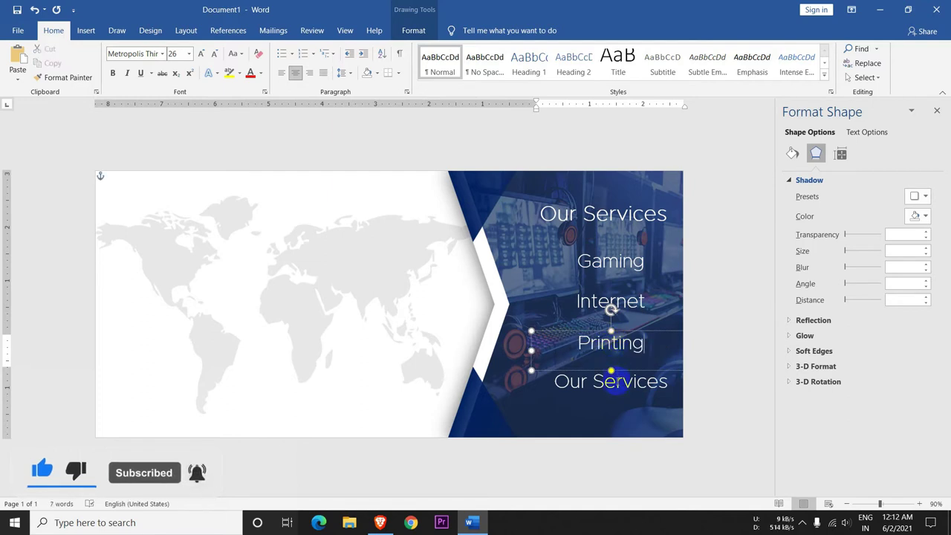
left_click(614, 382)
triple_click(614, 382)
type("Design")
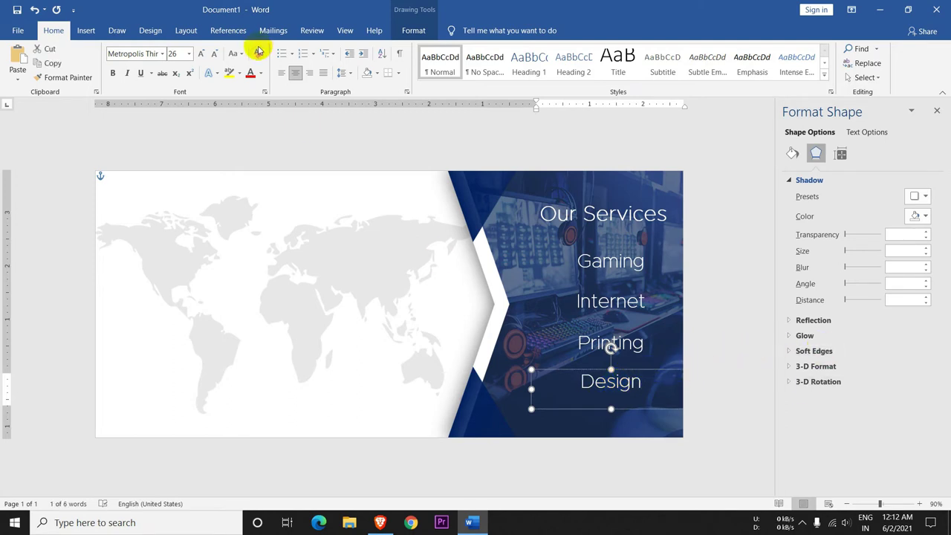
Right-align the Design and Printing entries and shift both boxes left
left_click(309, 72)
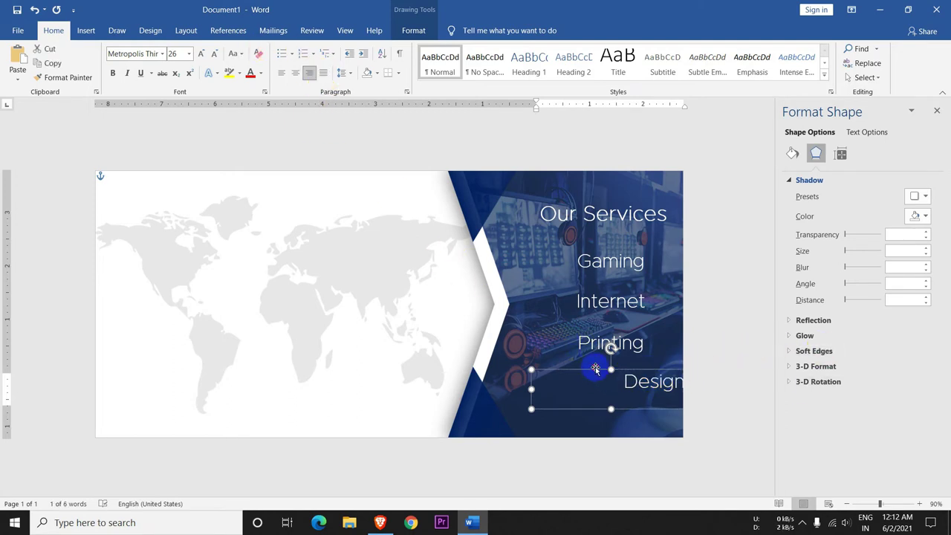
left_click_drag(595, 369, 580, 367)
left_click(611, 332)
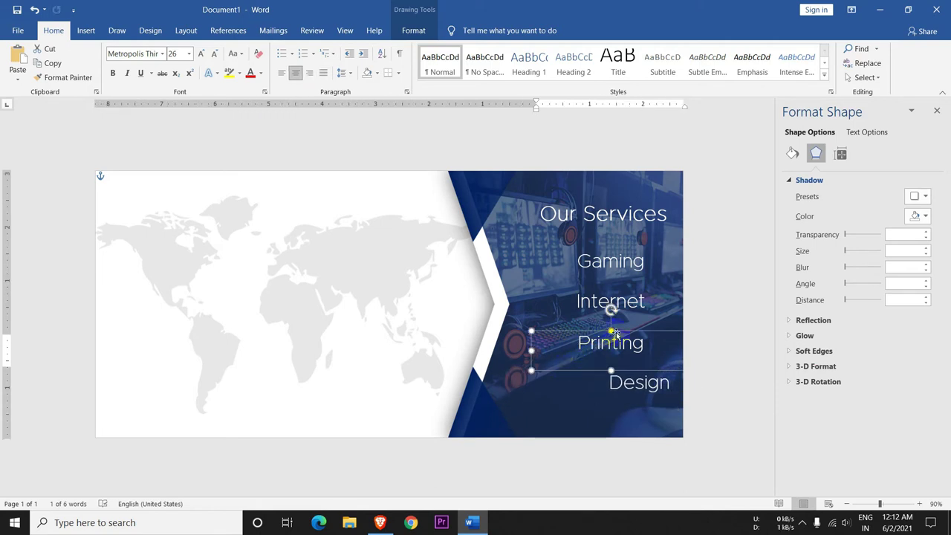
left_click(309, 72)
left_click_drag(593, 331, 576, 330)
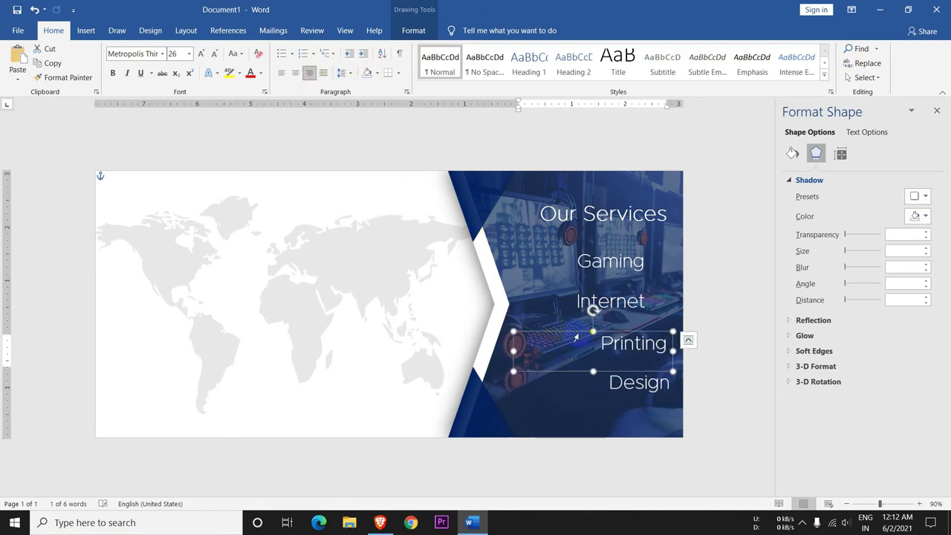
Right-align the Internet and Gaming entries and line their boxes up with the others
left_click(600, 305)
left_click_drag(614, 289, 593, 289)
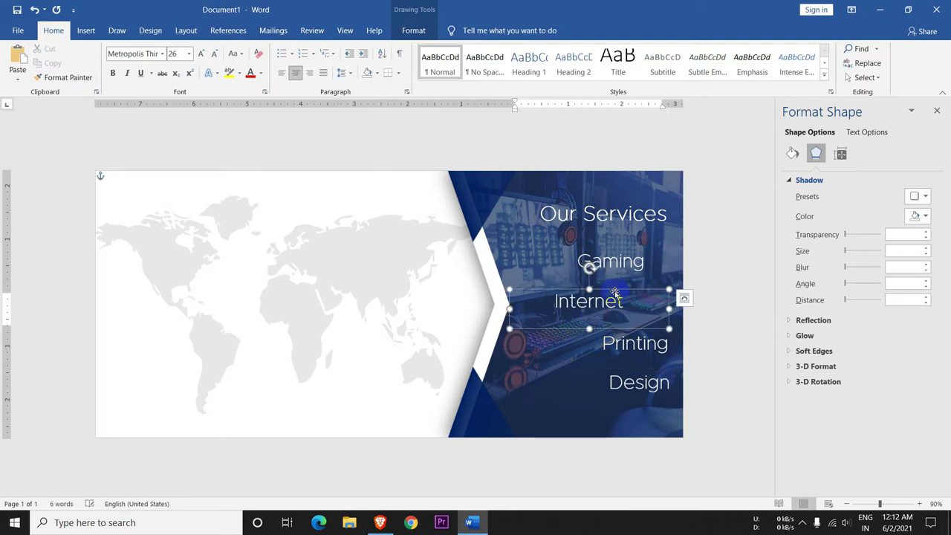
left_click(309, 73)
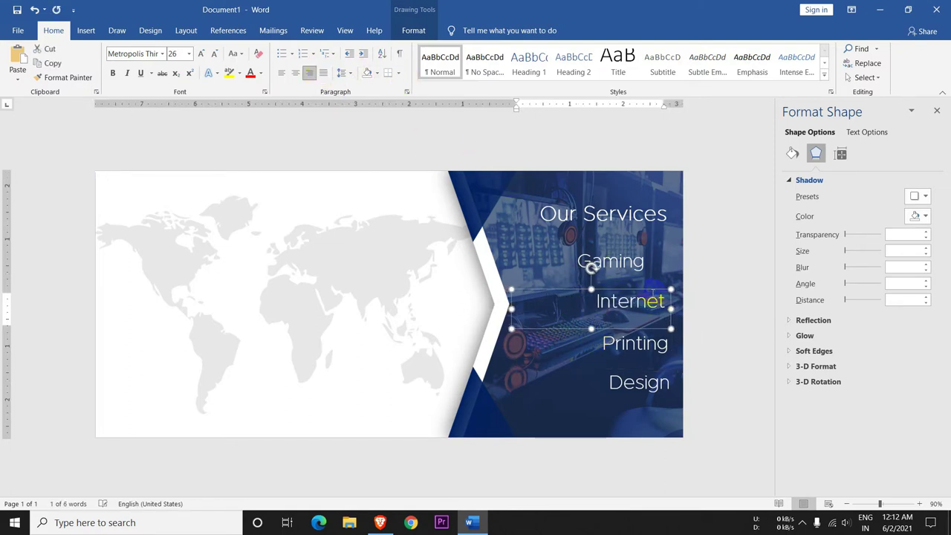
left_click_drag(653, 304, 657, 305)
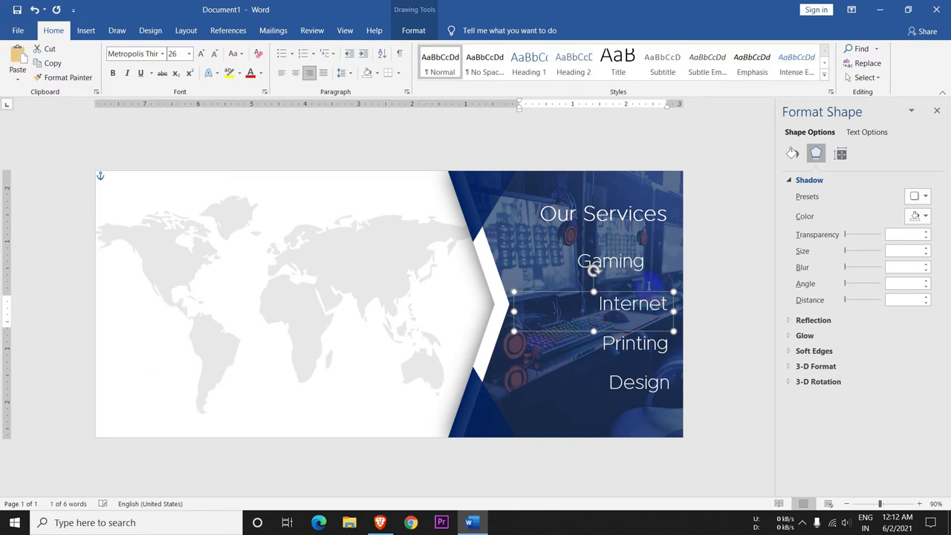
left_click(608, 259)
left_click(309, 72)
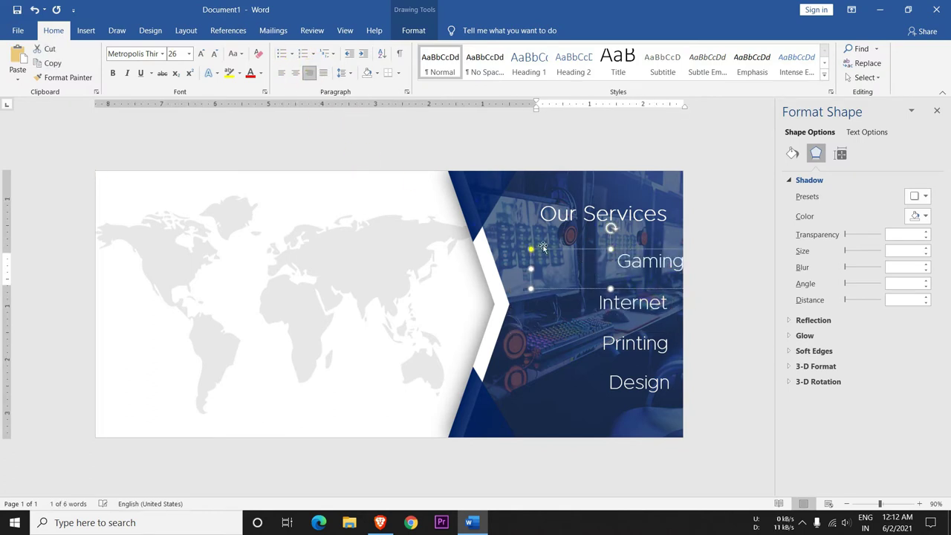
left_click_drag(624, 261, 601, 262)
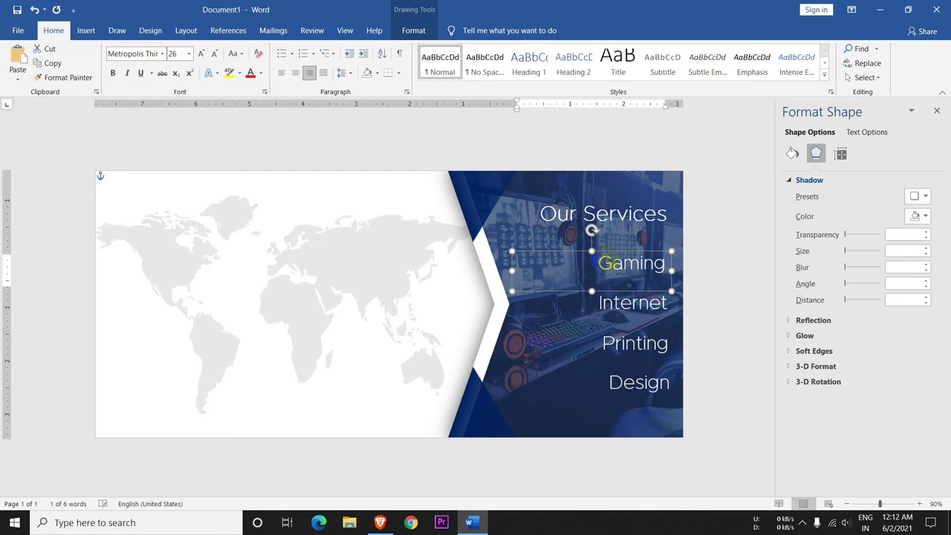
left_click(687, 338)
Check the Design entry and Our Services heading to confirm the right-edge alignment
scroll(719, 346, "up", 2)
left_click(694, 392)
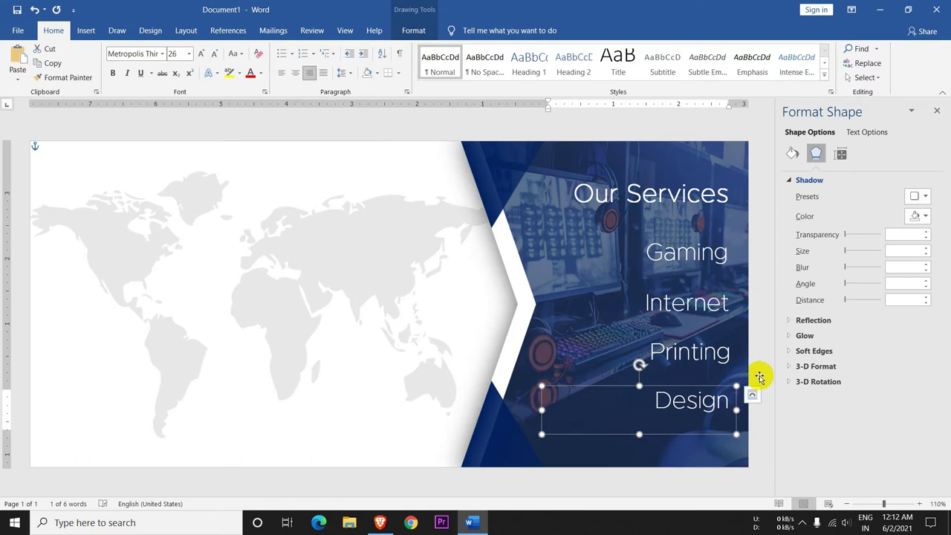
left_click(674, 193)
left_click(688, 228)
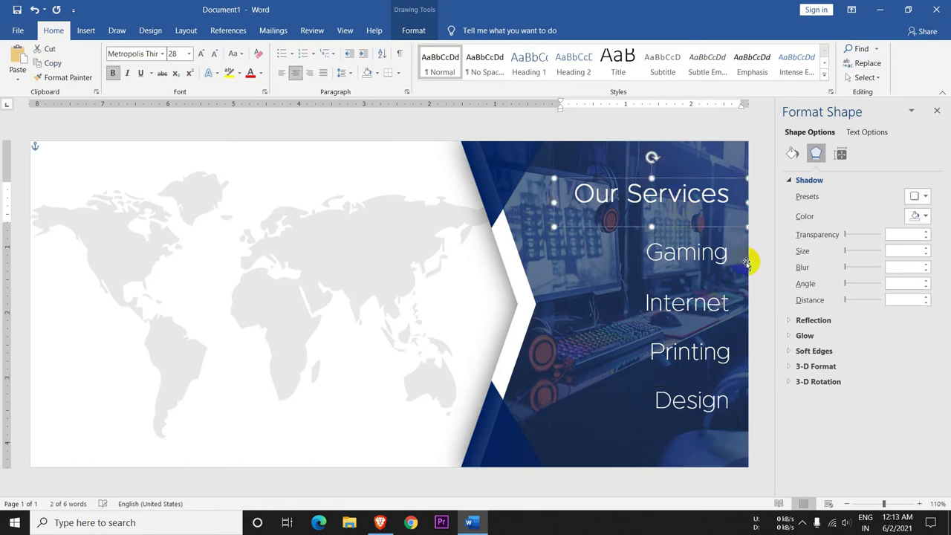
scroll(749, 271, "down", 4)
left_click(667, 324)
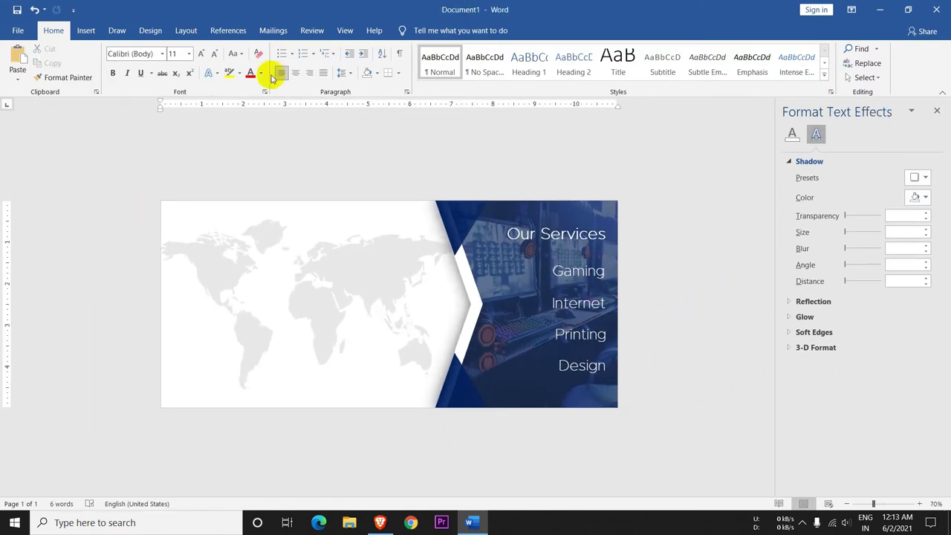
Draw a horizontal line under Our Services and set its line colour to white
left_click(85, 30)
left_click(168, 61)
left_click(186, 111)
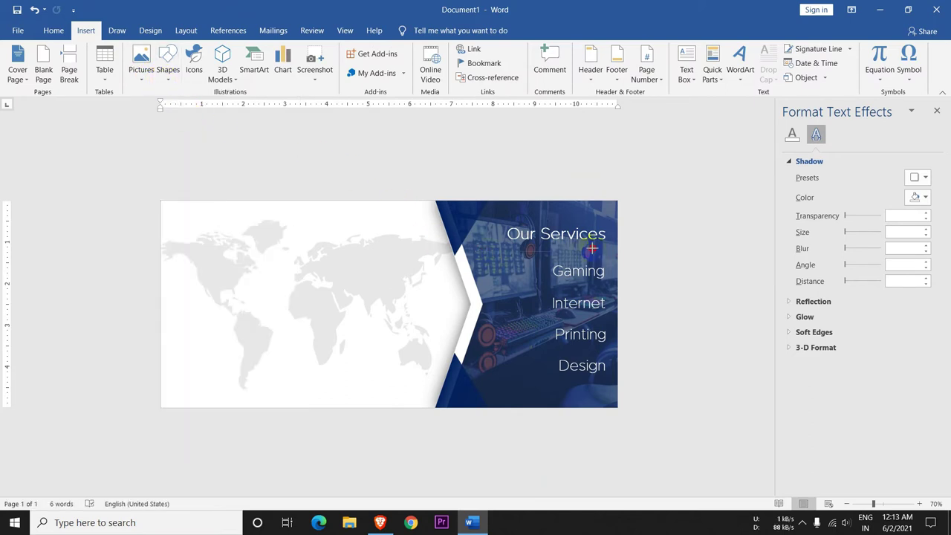
left_click_drag(608, 250, 481, 251)
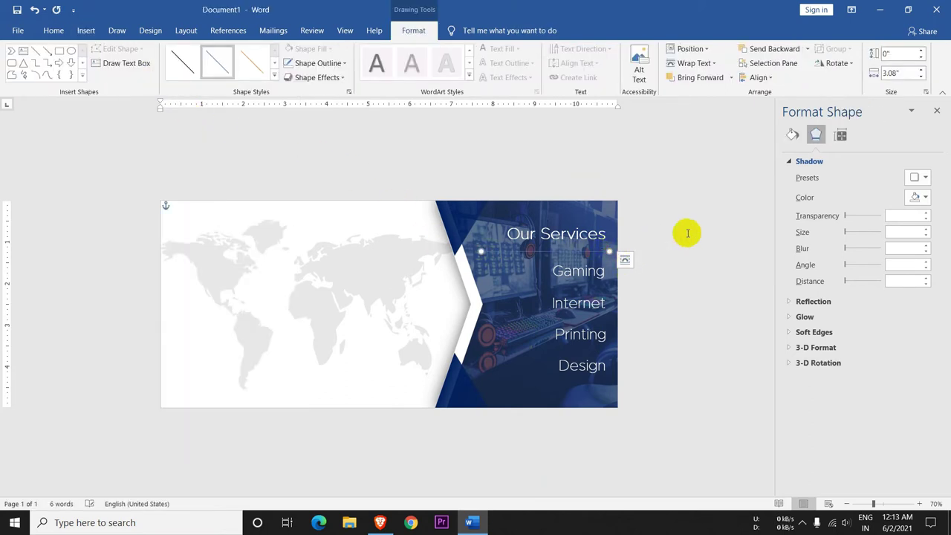
left_click(792, 134)
left_click(789, 257)
left_click(916, 325)
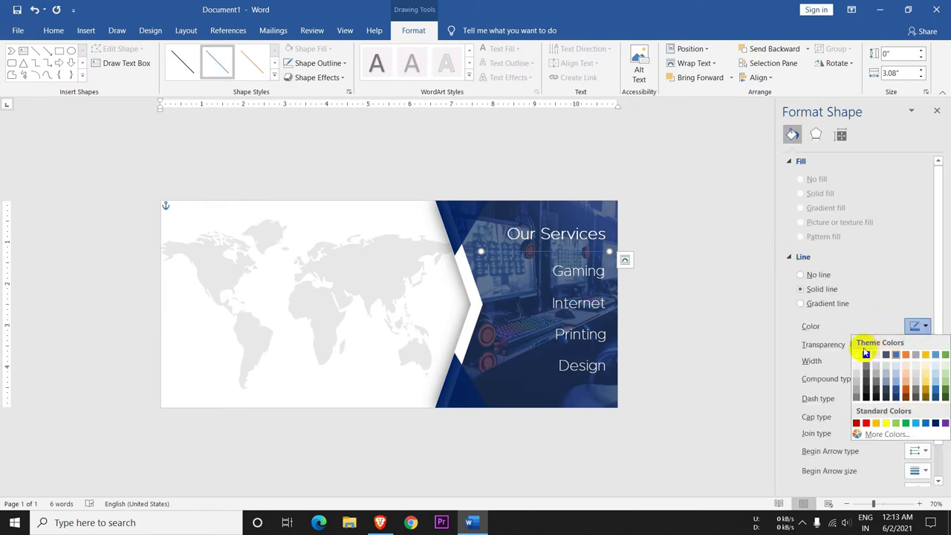
left_click(861, 352)
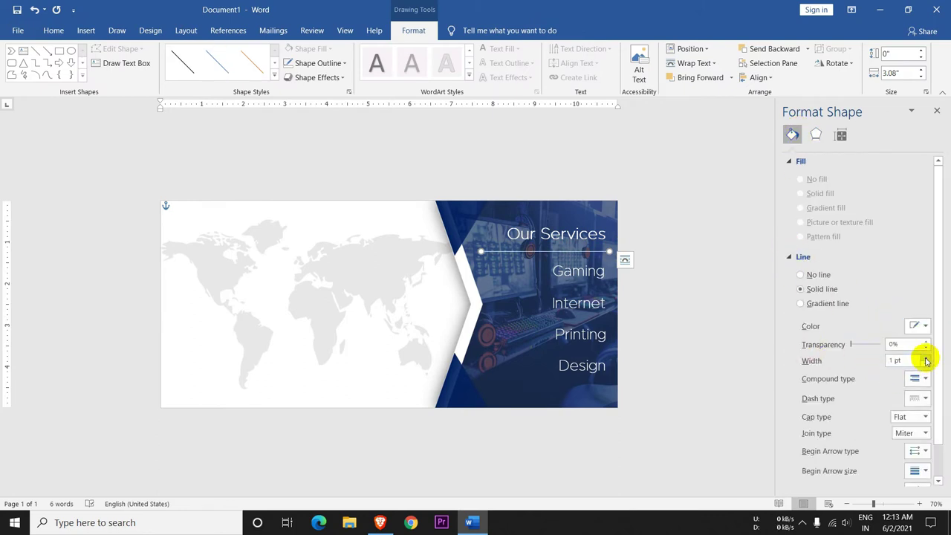
left_click(679, 272)
left_click(627, 429)
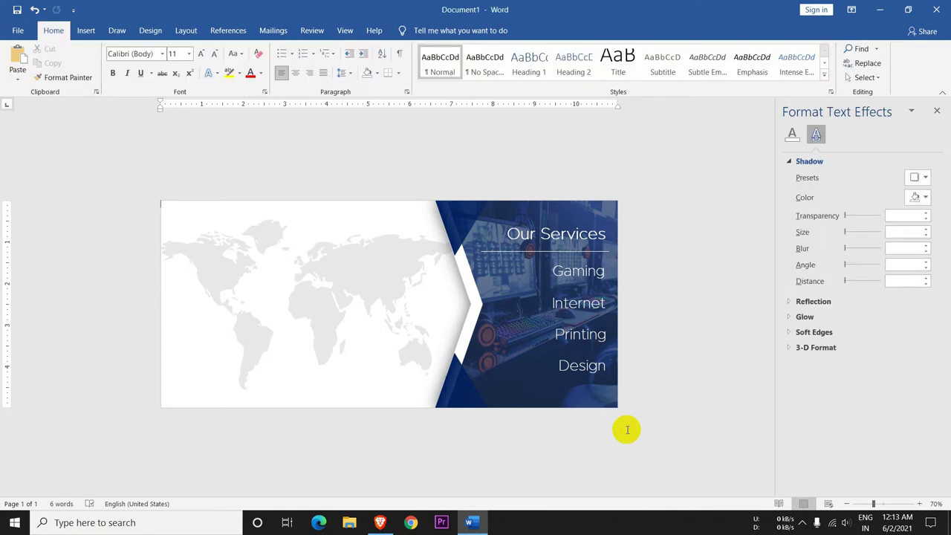
In the Selection Pane, select the divider line, Design, Printing, Internet, Gaming and Our Services boxes
left_click(561, 278)
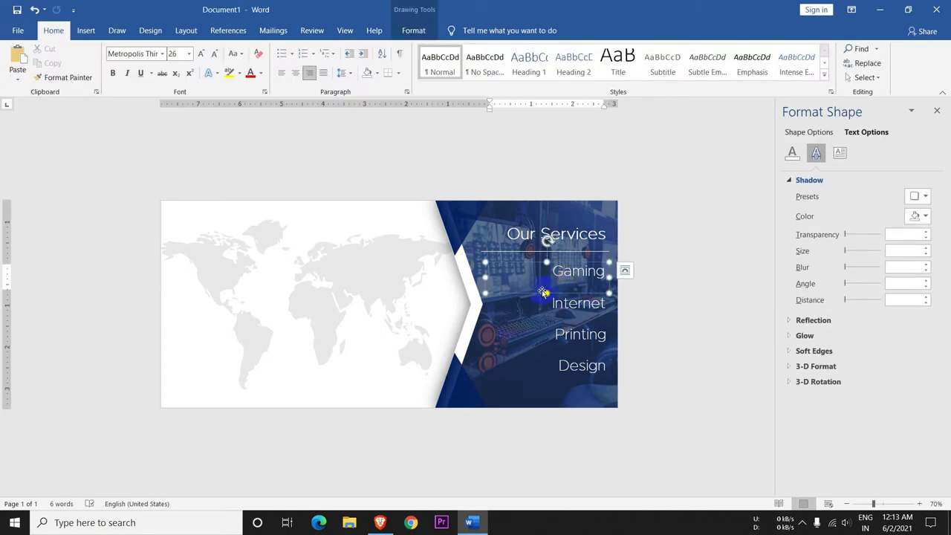
left_click(624, 270)
left_click(864, 77)
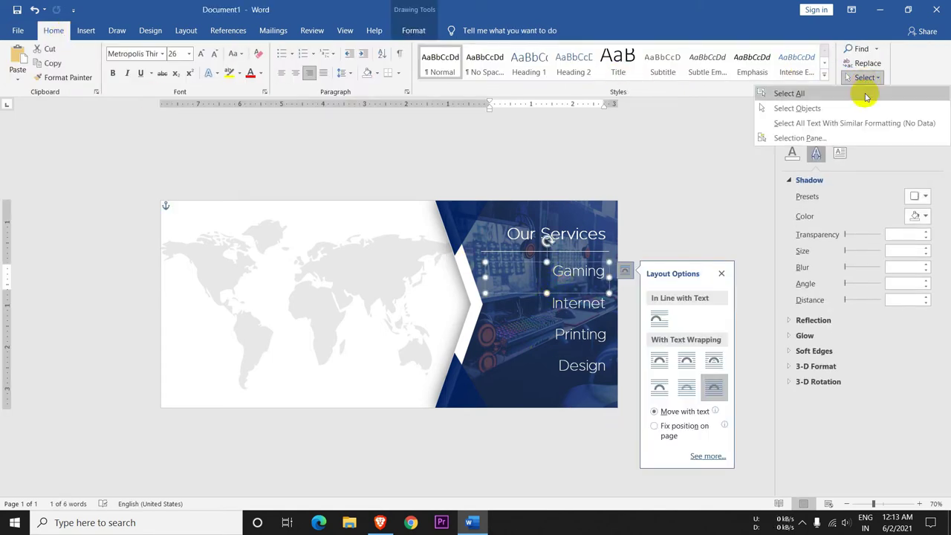
left_click(795, 138)
left_click(855, 190)
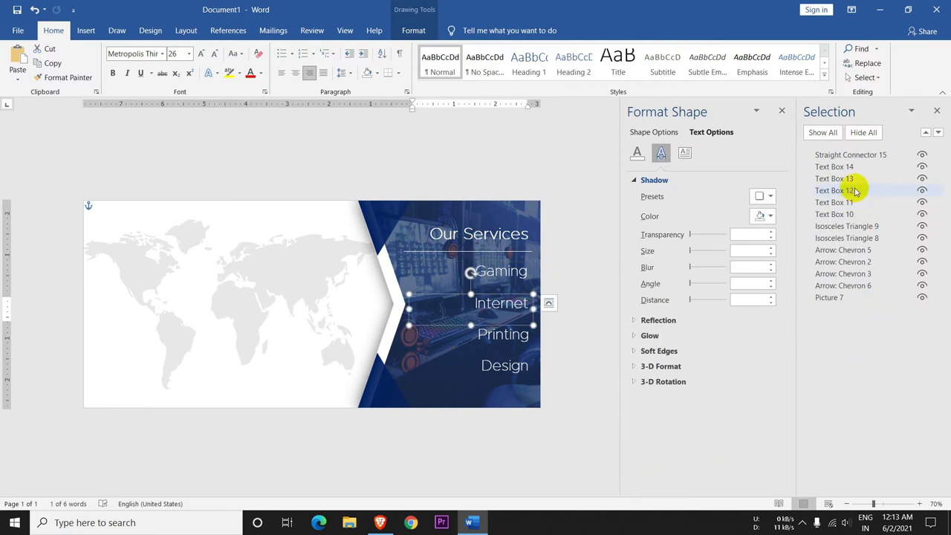
left_click(847, 168)
left_click(849, 155)
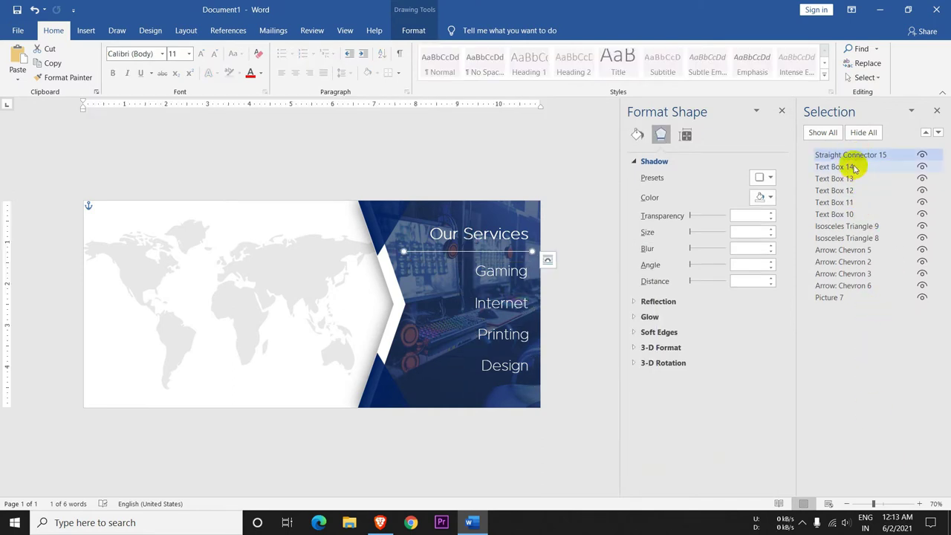
left_click(854, 168, "ctrl")
left_click(842, 179, "ctrl")
left_click(842, 190, "ctrl")
left_click(842, 202, "ctrl")
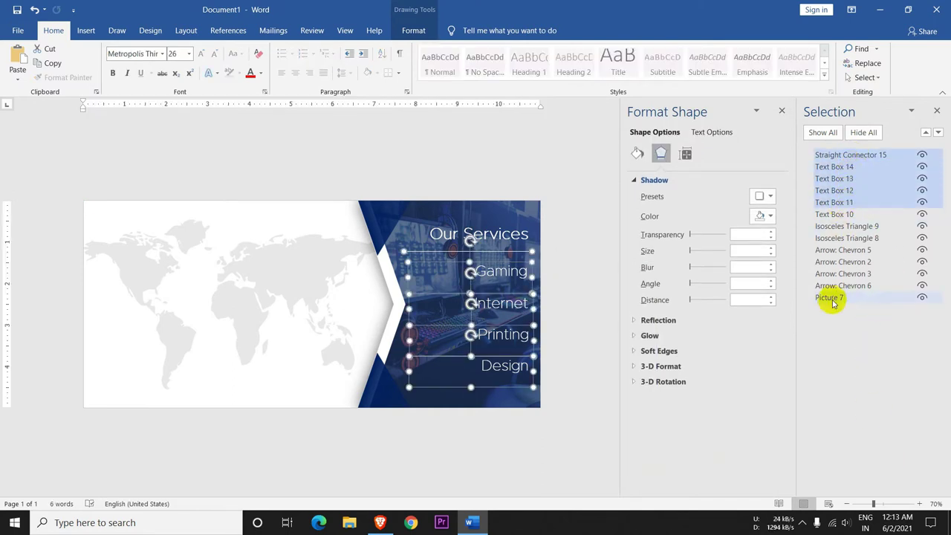
left_click(839, 214, "ctrl")
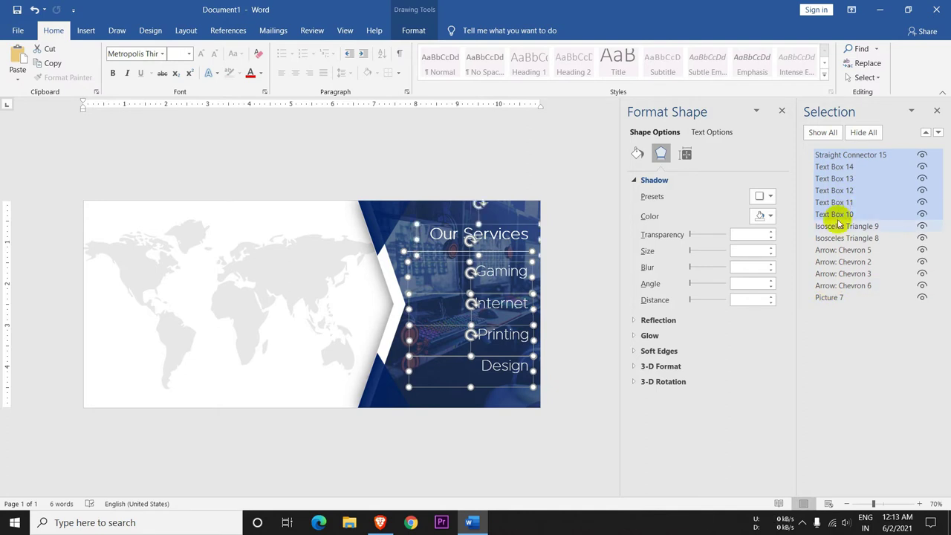
Group the selected objects and nudge the group slightly left
right_click(449, 225)
left_click(585, 298)
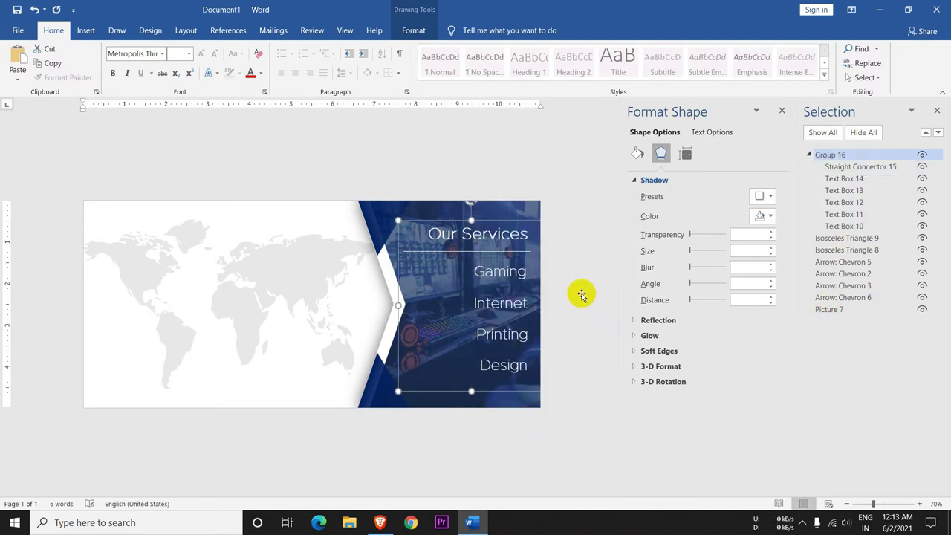
key("Left")
key("Left")
key("Left")
key("Left")
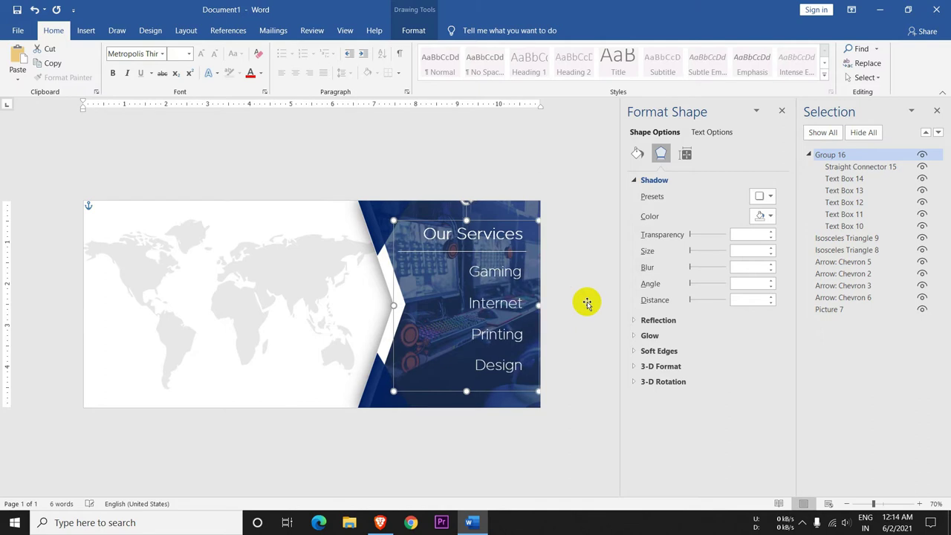
left_click(587, 303)
left_click(936, 111)
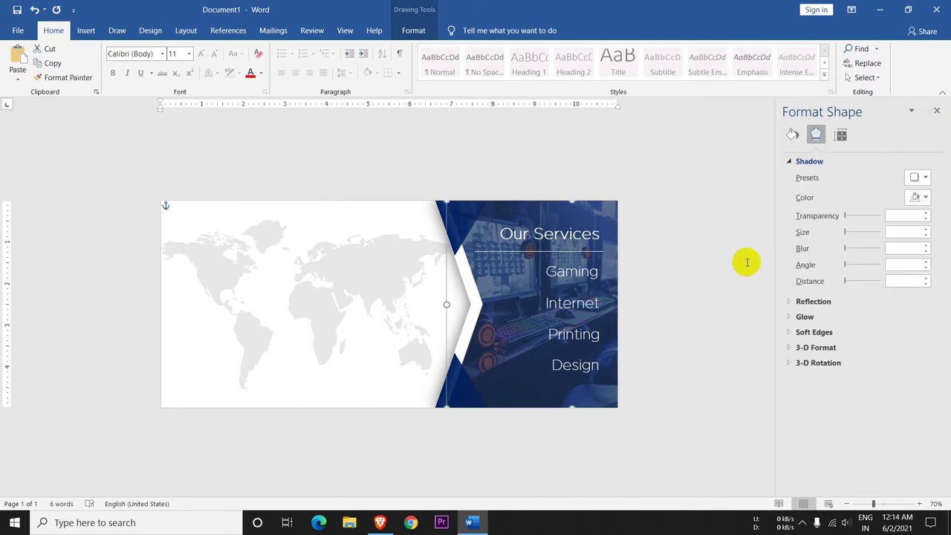
left_click(743, 268)
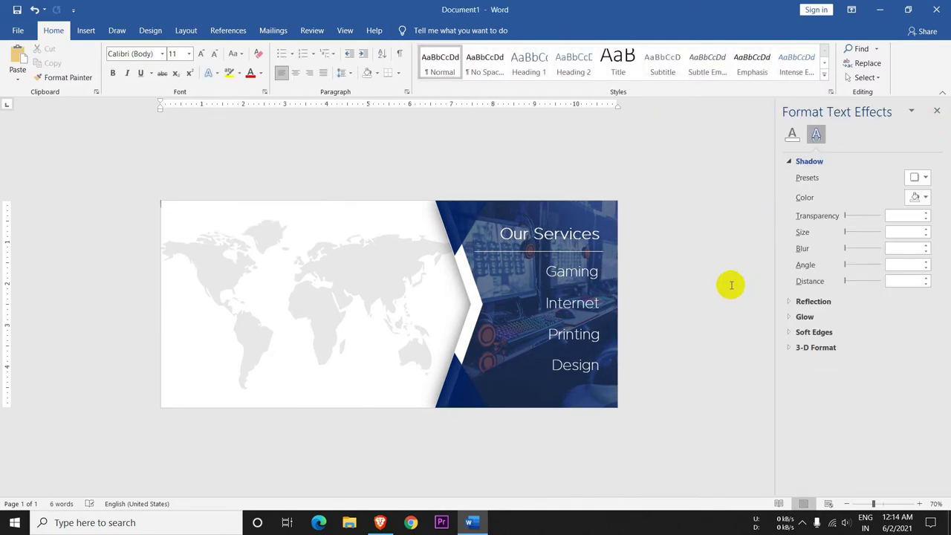
Draw a text box at the banner's top-left for the heading
left_click(85, 30)
left_click(166, 74)
left_click(169, 115)
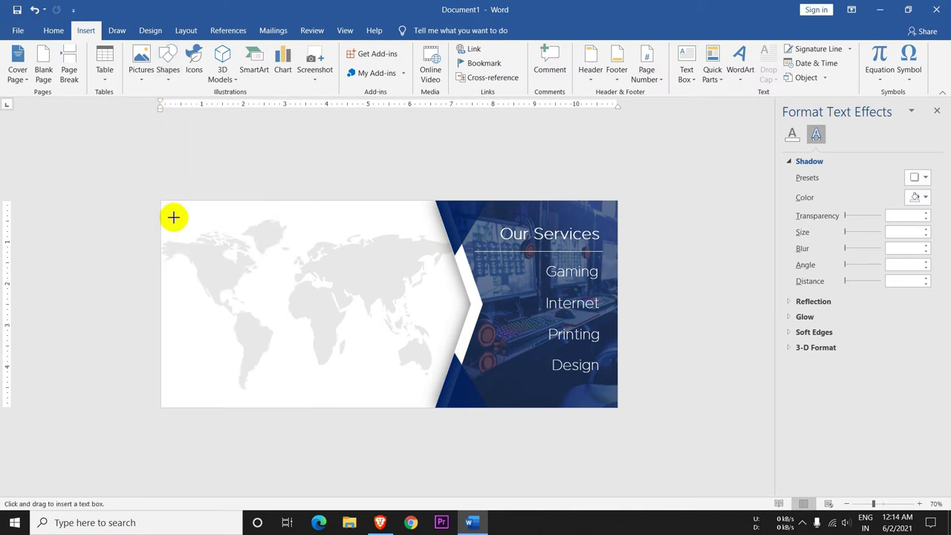
mouse_move(186, 215)
left_mouse_down()
mouse_move(382, 248)
mouse_move(374, 255)
left_mouse_up()
type("INTERNET - CAFE")
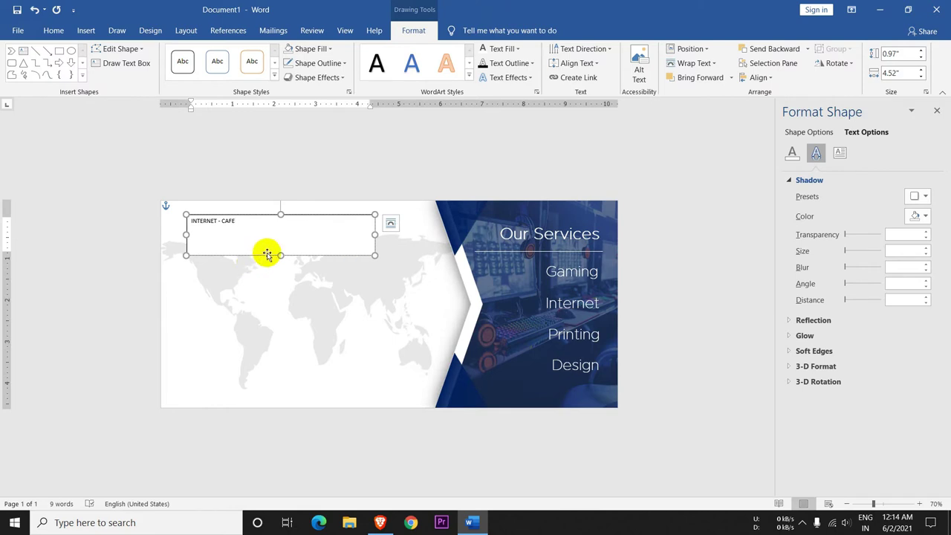
Give the text box no fill and no outline, with dark navy text
left_click(297, 49)
left_click(312, 158)
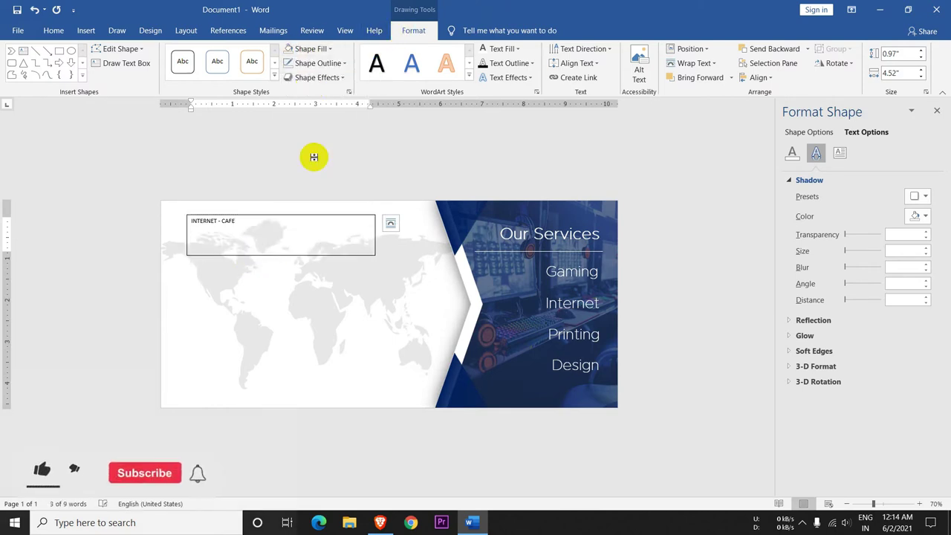
left_click(314, 63)
left_click(317, 171)
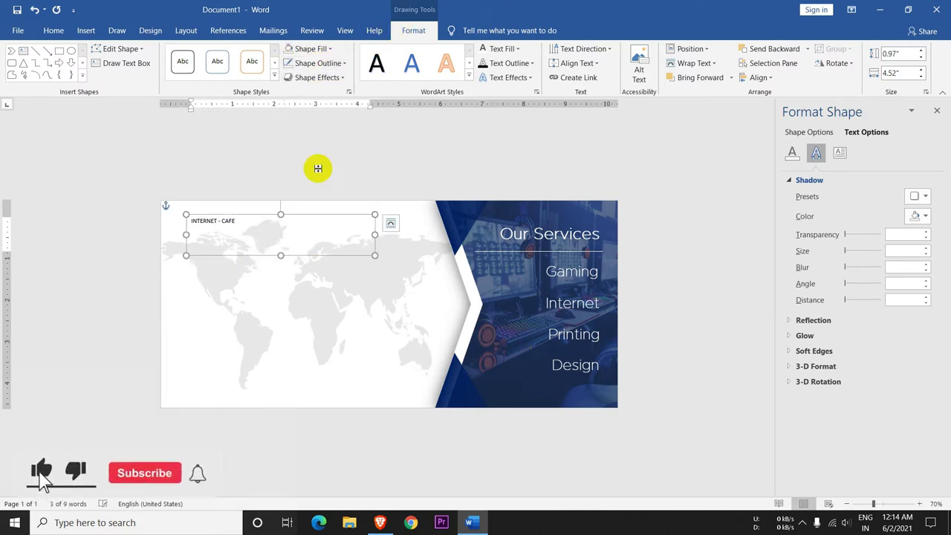
left_click(495, 48)
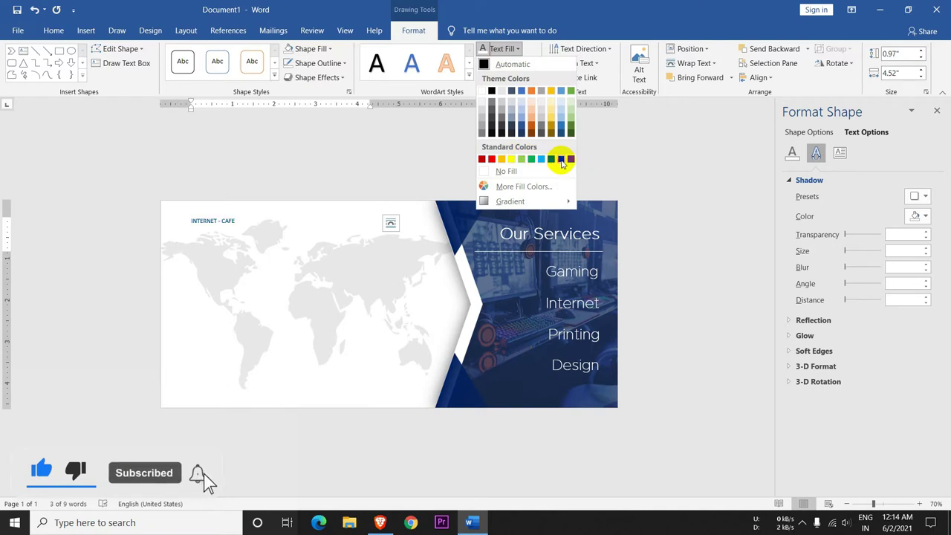
left_click(561, 159)
Set the heading font to Arial Black at 28 pt
left_click(54, 30)
left_click(132, 53)
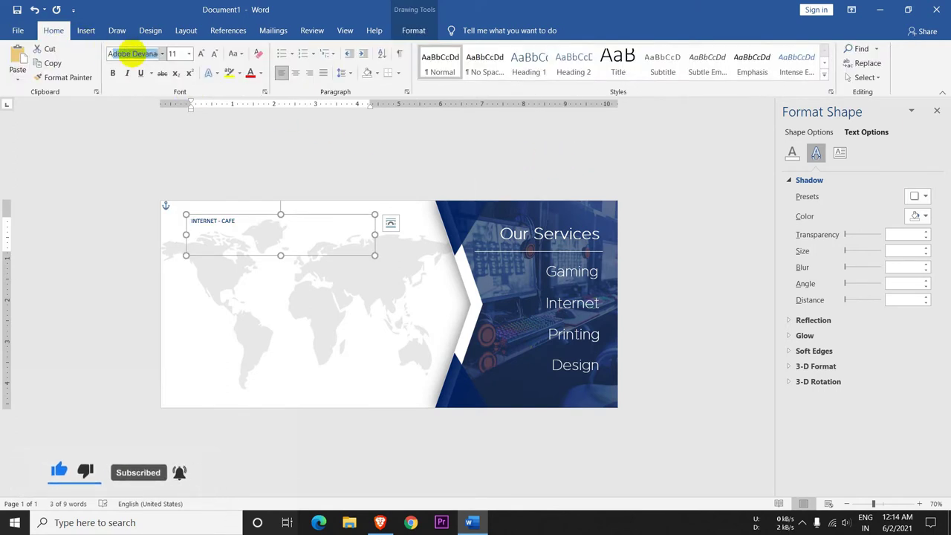
type("Arial Black")
key("Return")
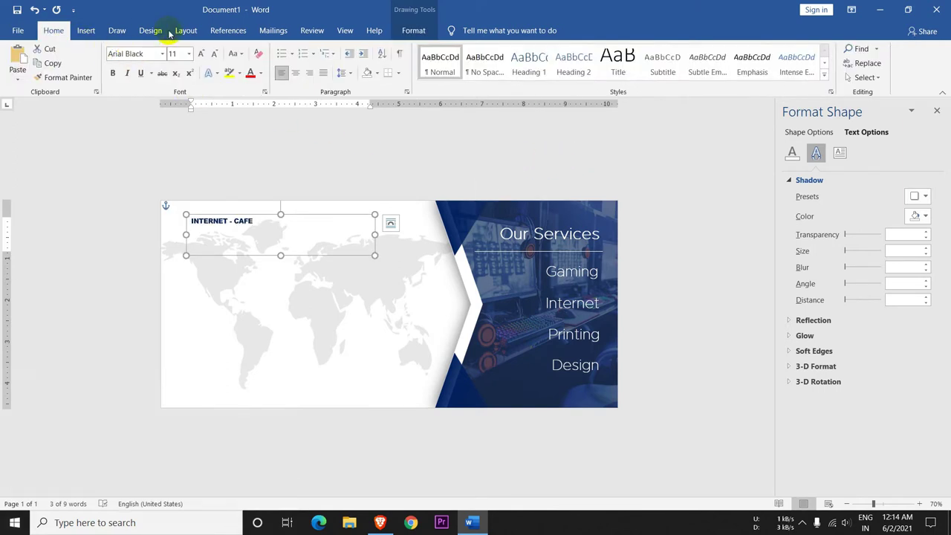
type("28")
key("Return")
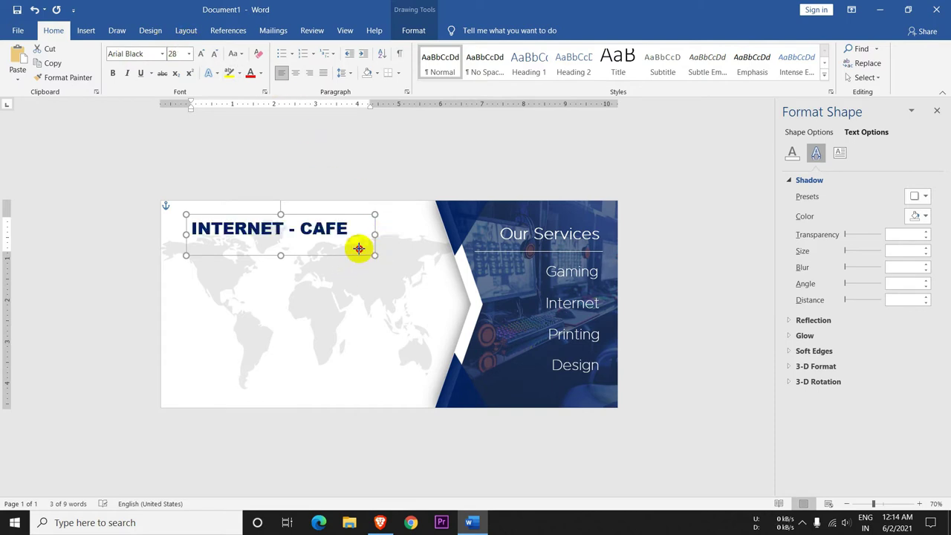
Shrink the heading box, shift it left, and enlarge the heading to 36 pt
left_click_drag(360, 256, 354, 245)
scroll(185, 201, "up", 2)
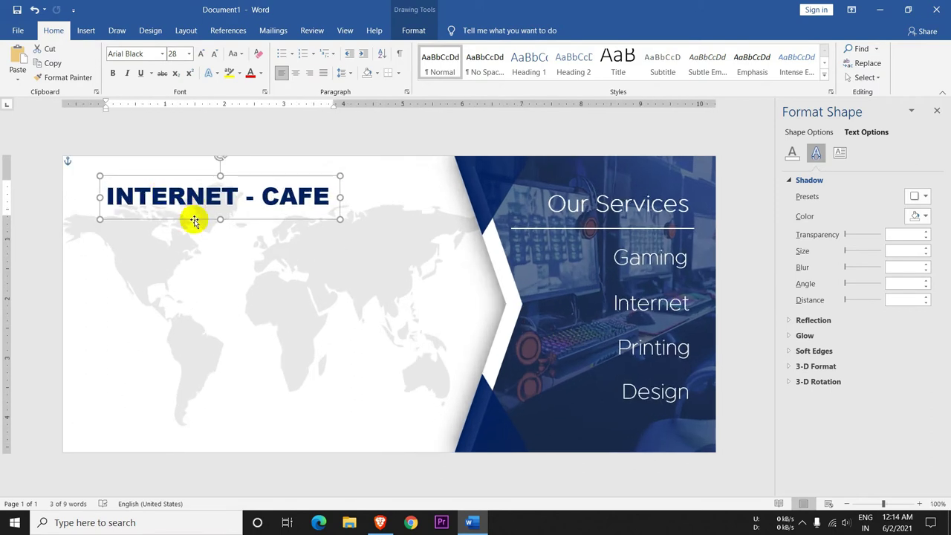
left_click_drag(189, 220, 176, 219)
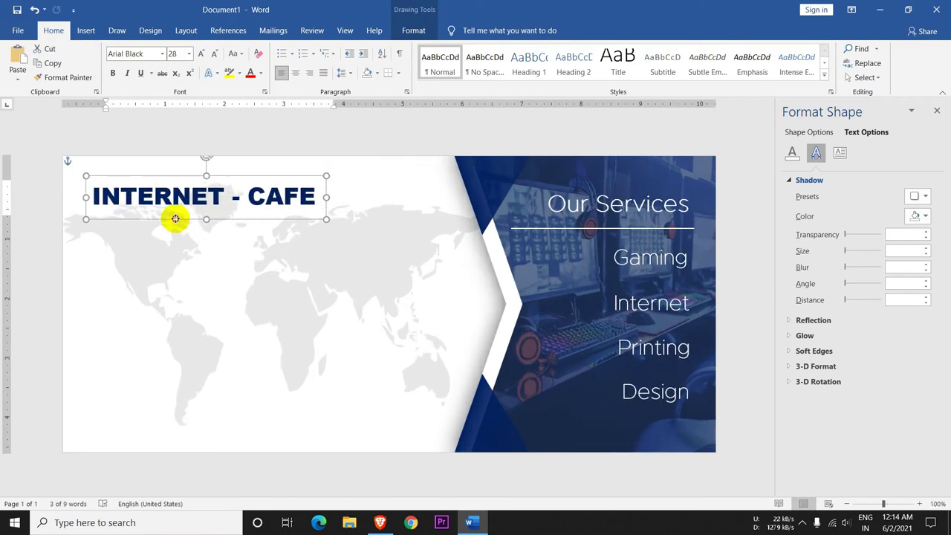
left_click(410, 30)
left_click(52, 32)
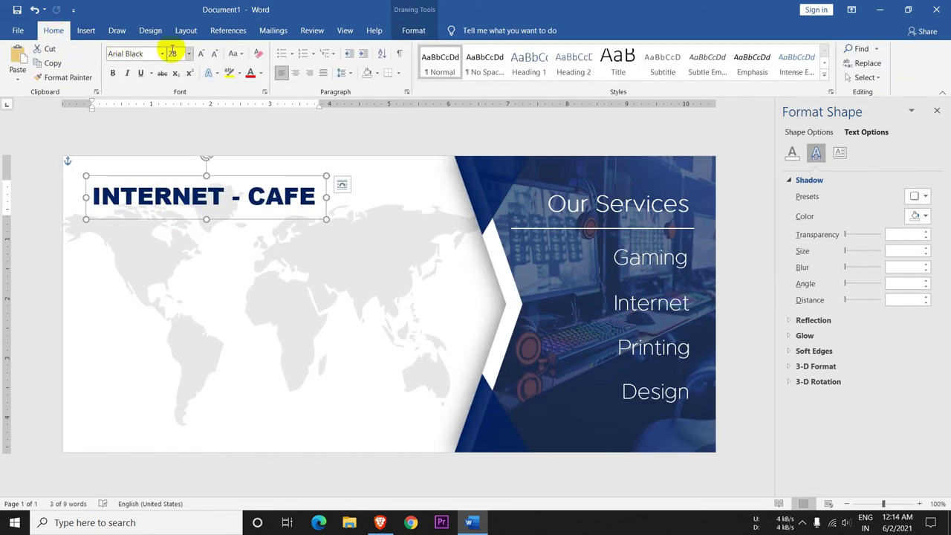
left_click(199, 56)
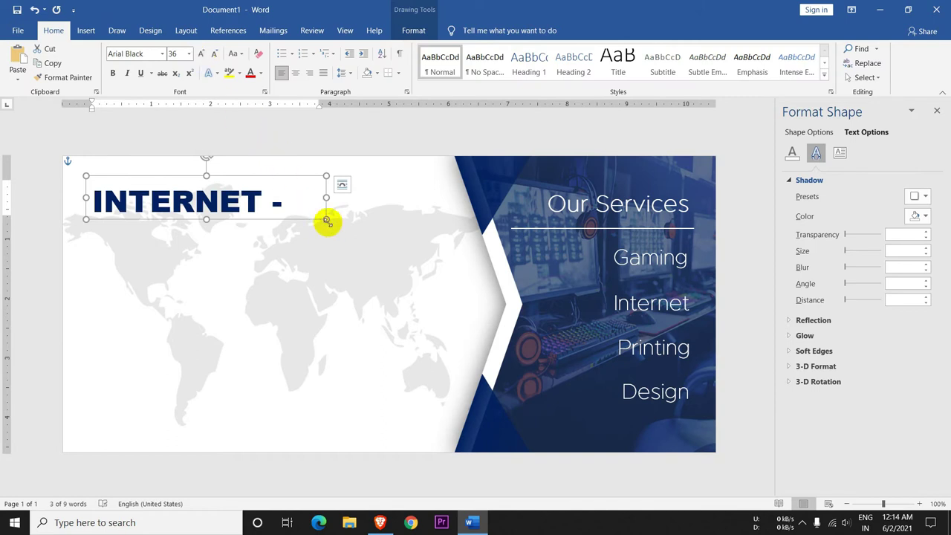
Widen the box so 'INTERNET - CAFE' fits on one line, then nudge it up and left
left_click_drag(342, 223, 396, 222)
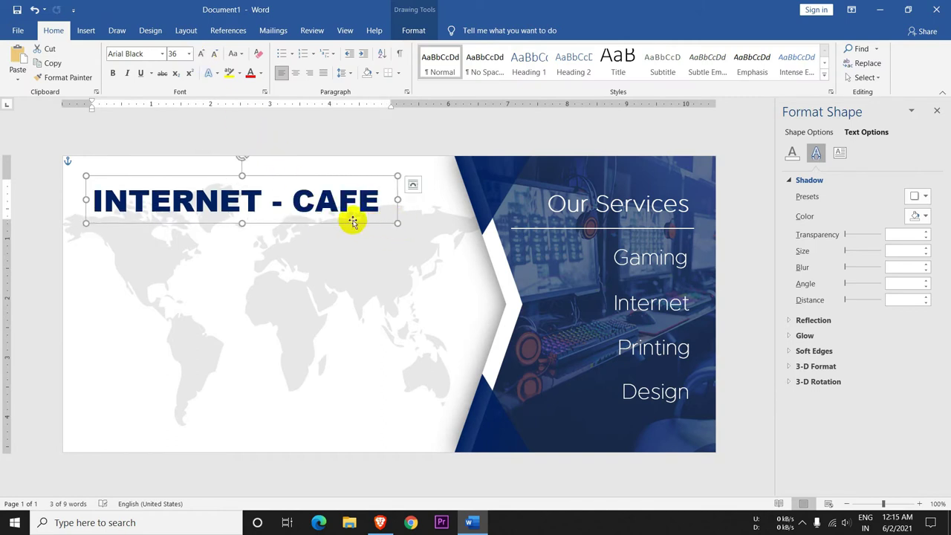
key("Up")
key("Up")
key("Up")
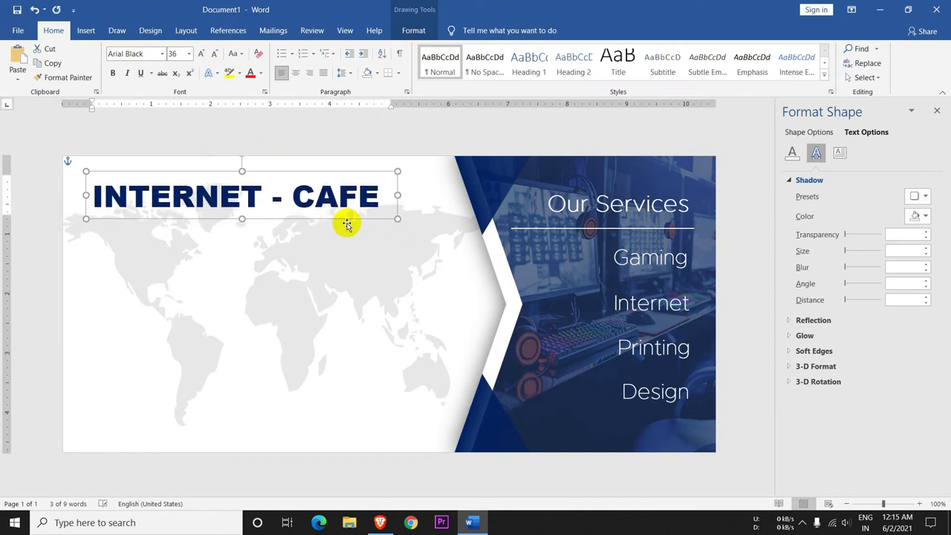
key("Up")
key("Up")
key("Up")
key("Up")
key("Left")
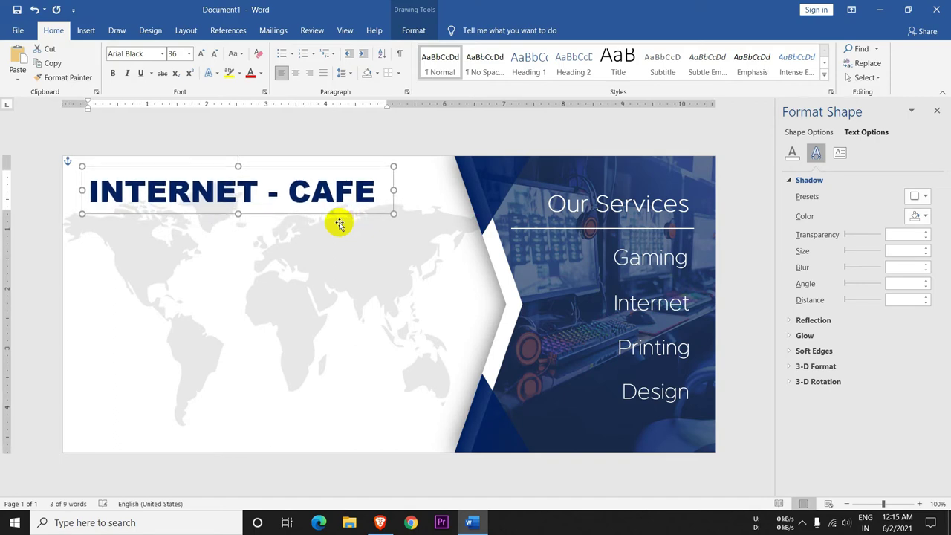
key("Up")
key("Left")
key("Up")
Set the heading to 32 pt and paste a duplicate line beneath it
key("ctrl+a")
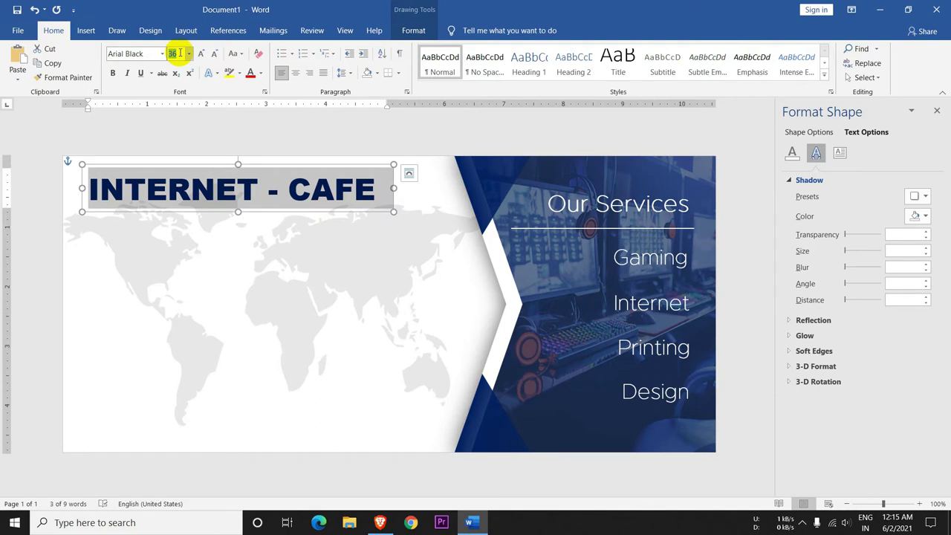
type("2")
key("Return")
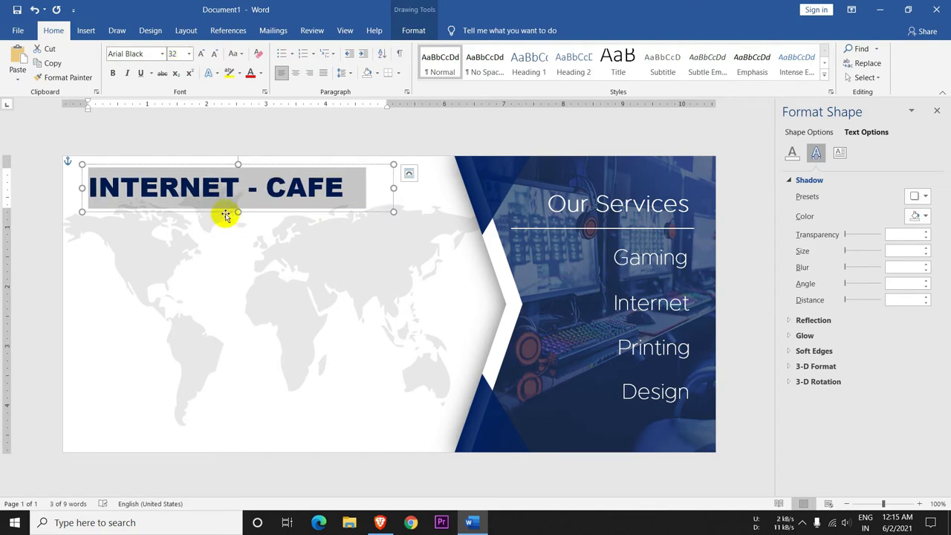
left_click(216, 210)
key("ctrl+v")
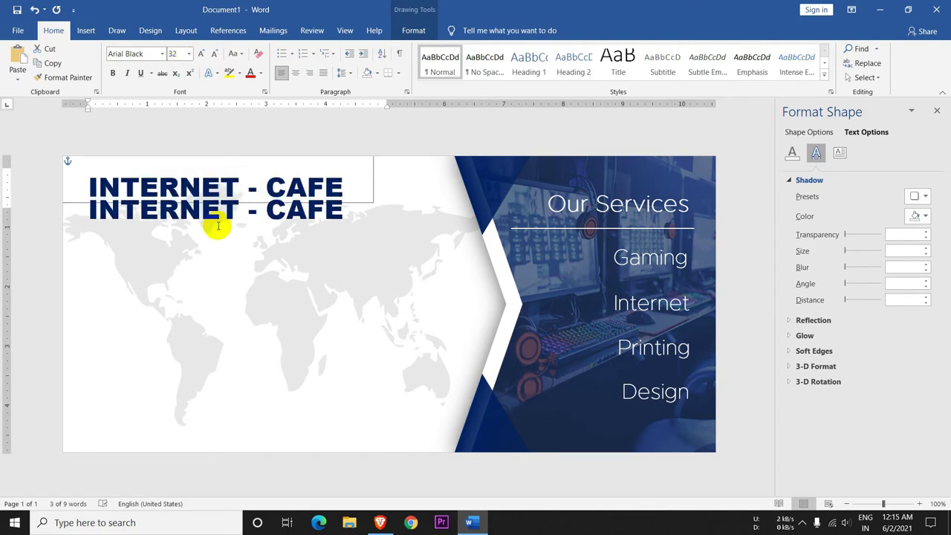
Set the second line to Arial Rounded MT Bold and retype it as 'THE GAMING & SURFING ZONE'
key("shift+Home")
left_click(162, 53)
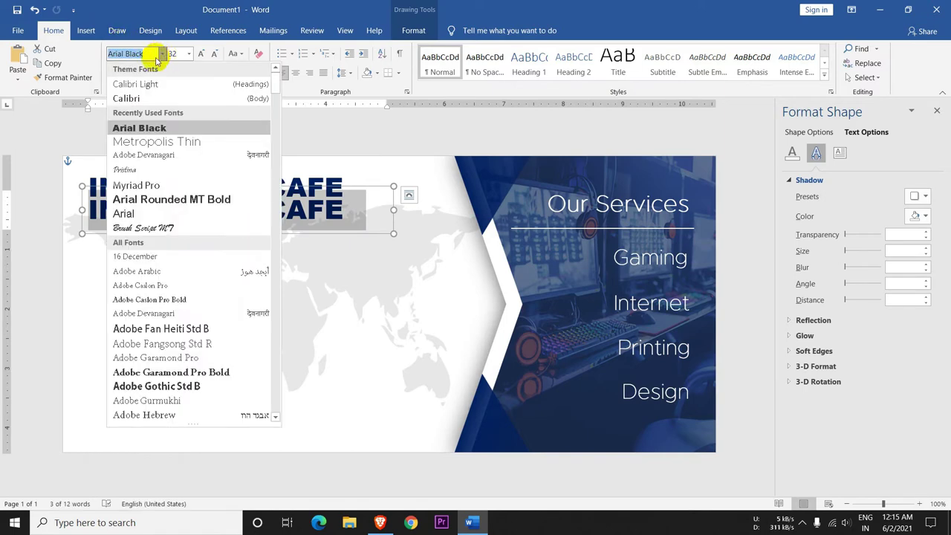
left_click(174, 199)
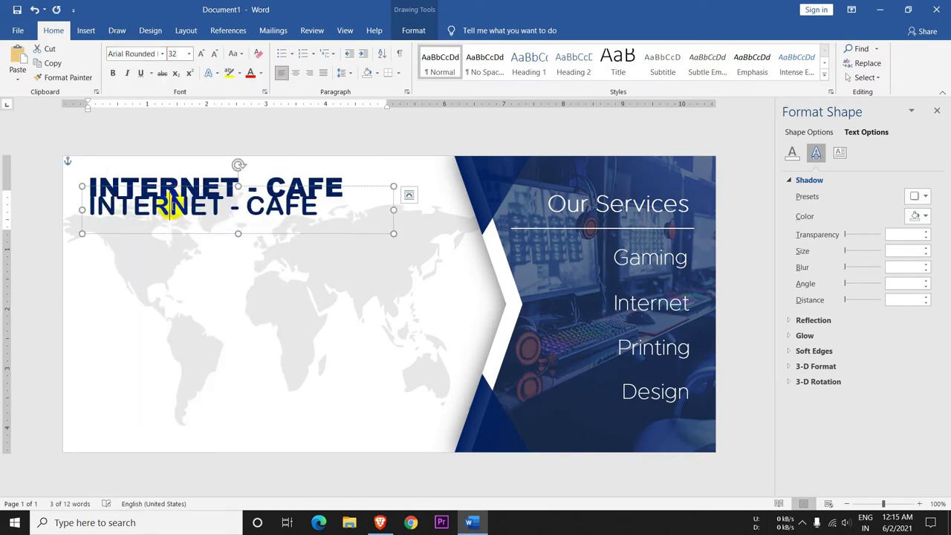
left_click(199, 250)
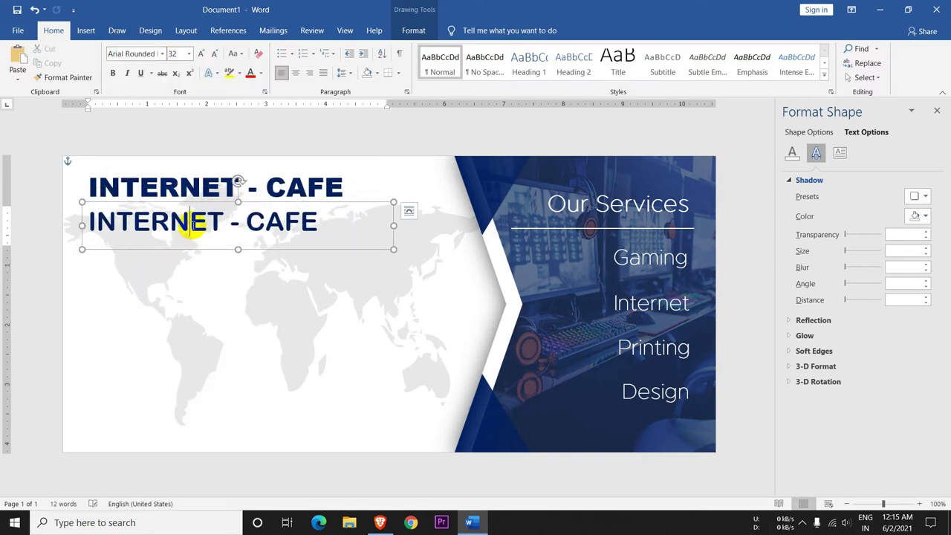
triple_click(191, 229)
type("THE GAMING &")
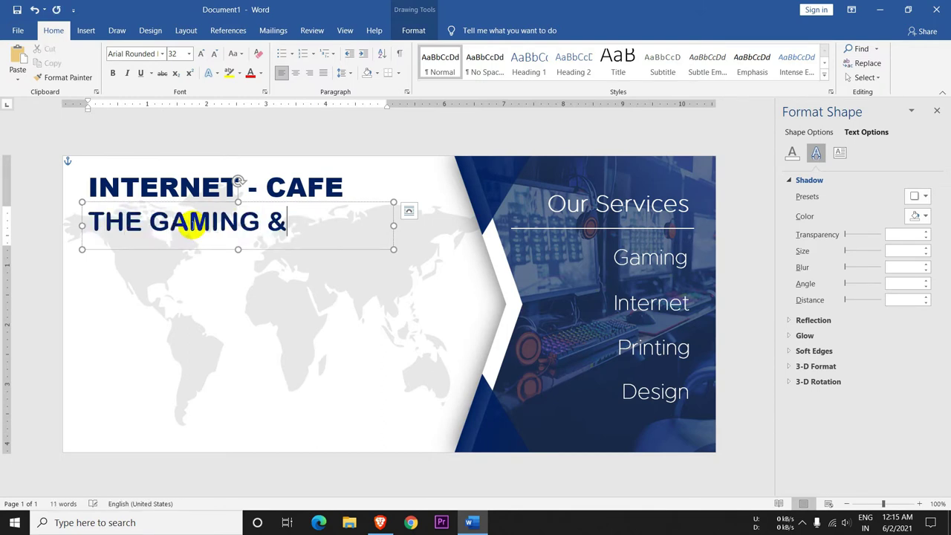
type("FING ZONE")
Shrink the subtitle's font size so it fits one line, and shorten its box
triple_click(191, 225)
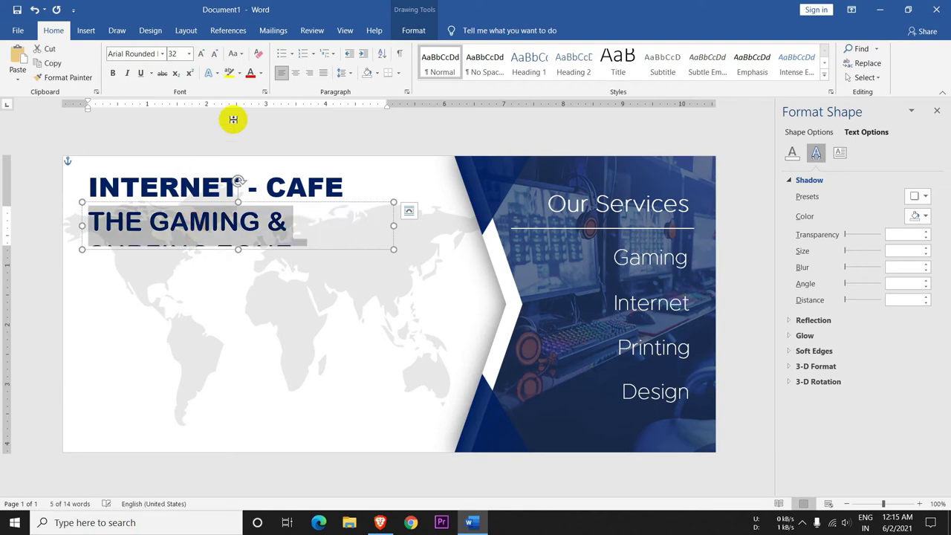
left_click(214, 55)
left_click(213, 55)
left_click(213, 55)
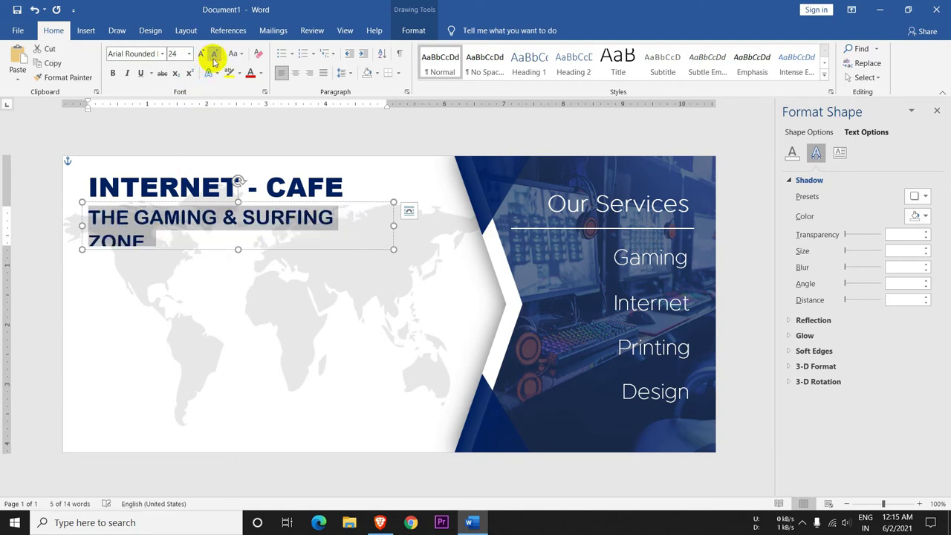
left_click(214, 55)
left_click(391, 252)
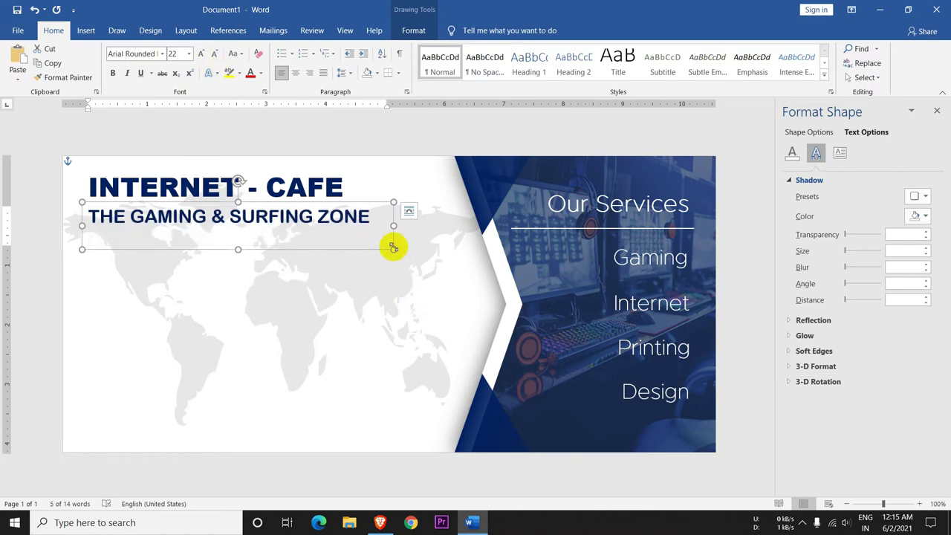
left_click_drag(238, 249, 237, 234)
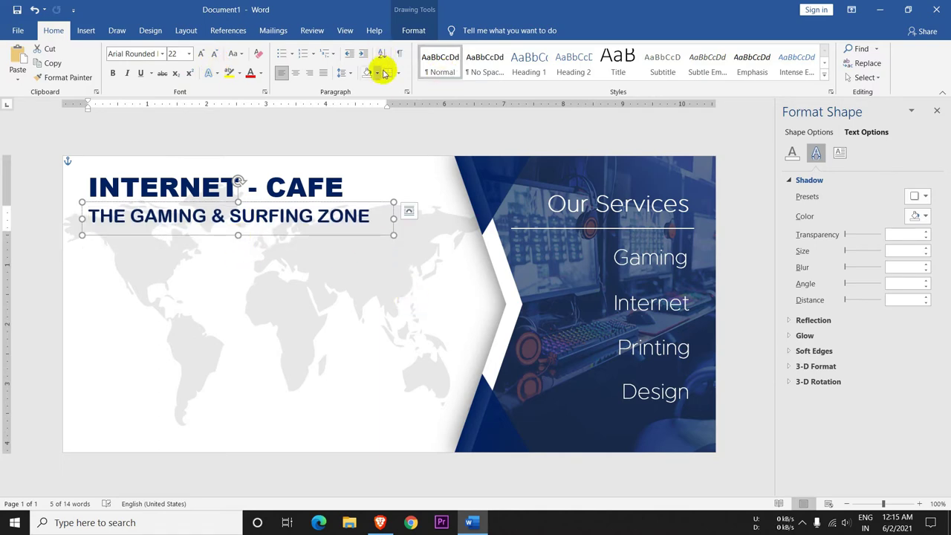
Apply the first text warp style to the subtitle and narrow its box
left_click(413, 30)
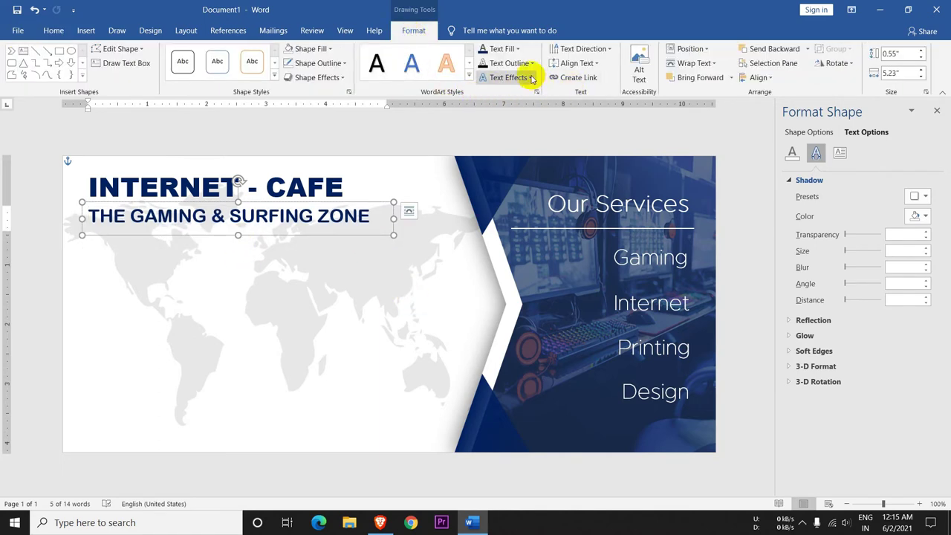
left_click(494, 78)
mouse_move(523, 236)
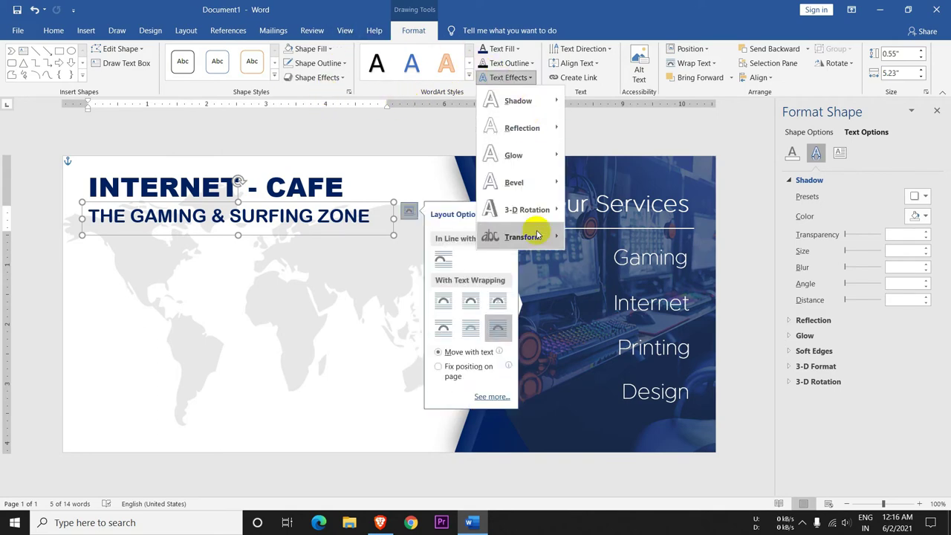
left_click(585, 285)
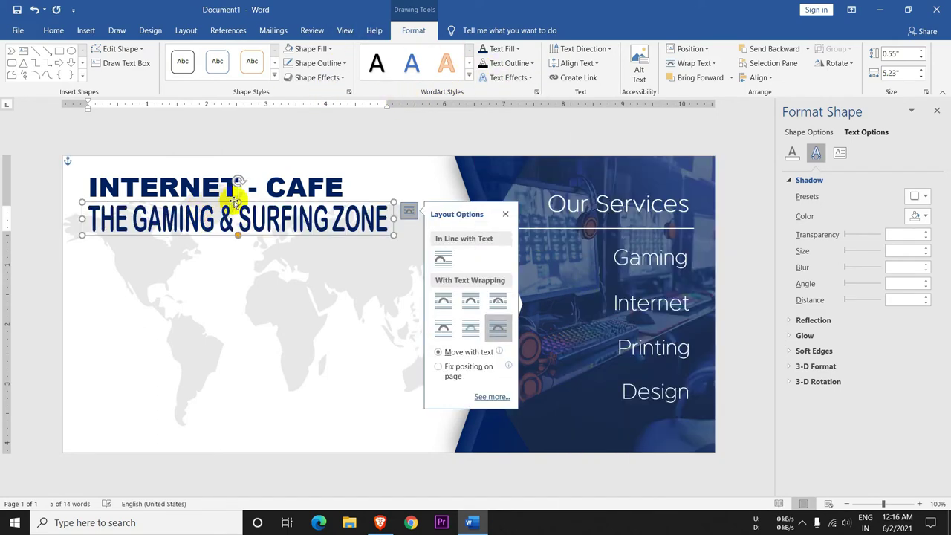
left_click_drag(394, 234, 350, 223)
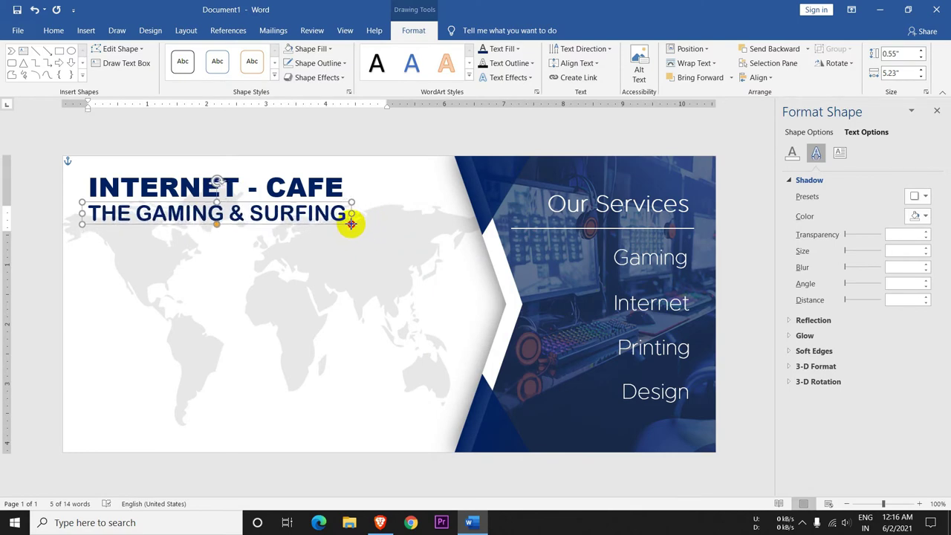
Set the subtitle to 10 pt and narrow its box slightly
triple_click(330, 214)
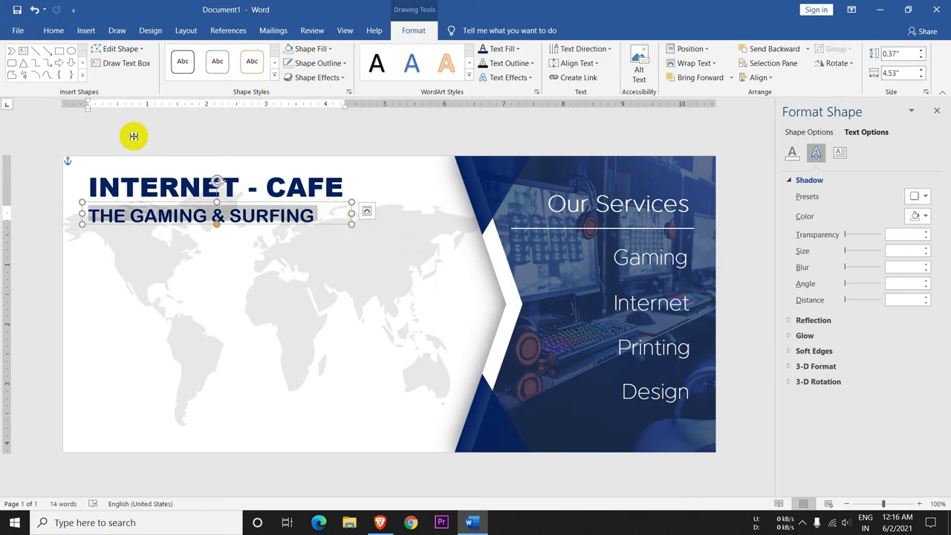
left_click(53, 31)
type("10")
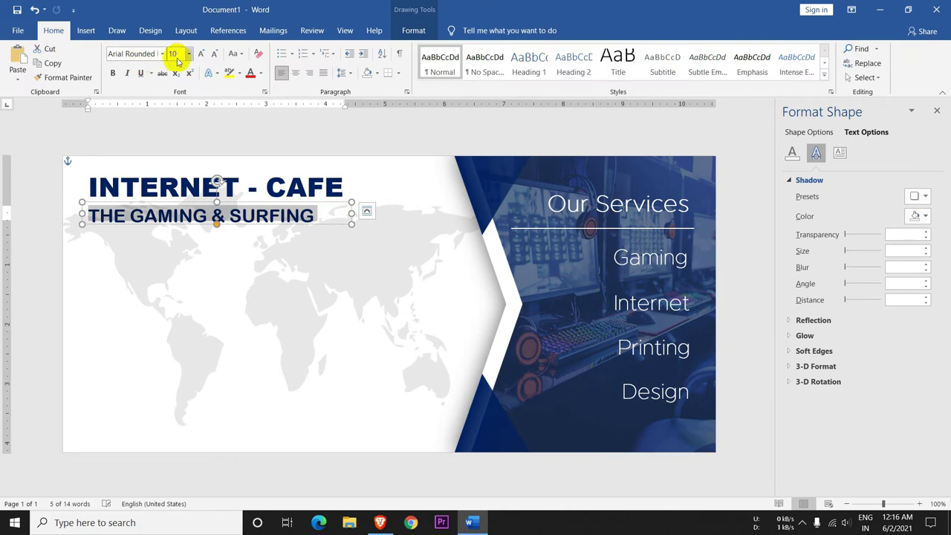
key("Return")
left_click(307, 226)
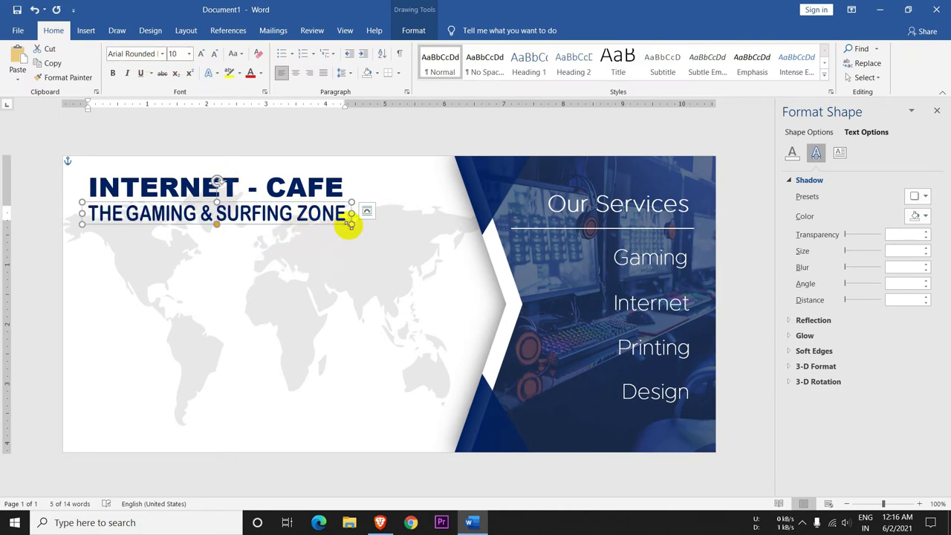
left_click_drag(349, 225, 347, 225)
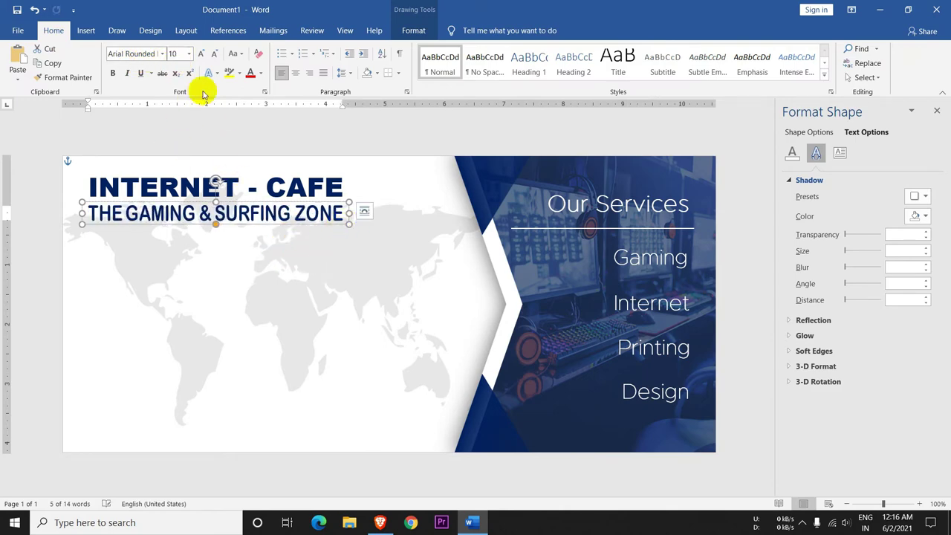
Make the subtitle text black and nudge its box slightly lower under the heading
left_click(260, 73)
left_click(261, 114)
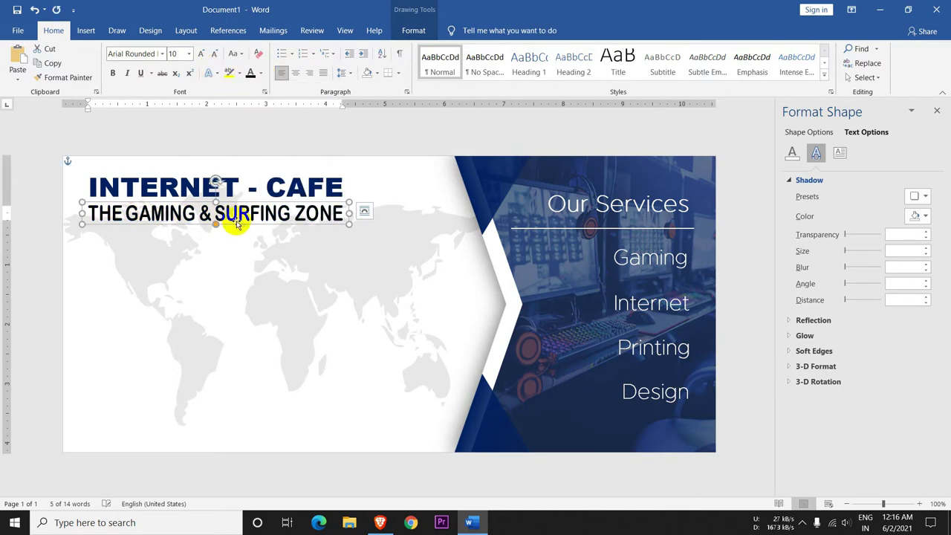
scroll(211, 208, "up", 5, "ctrl")
scroll(245, 164, "up", 5, "ctrl")
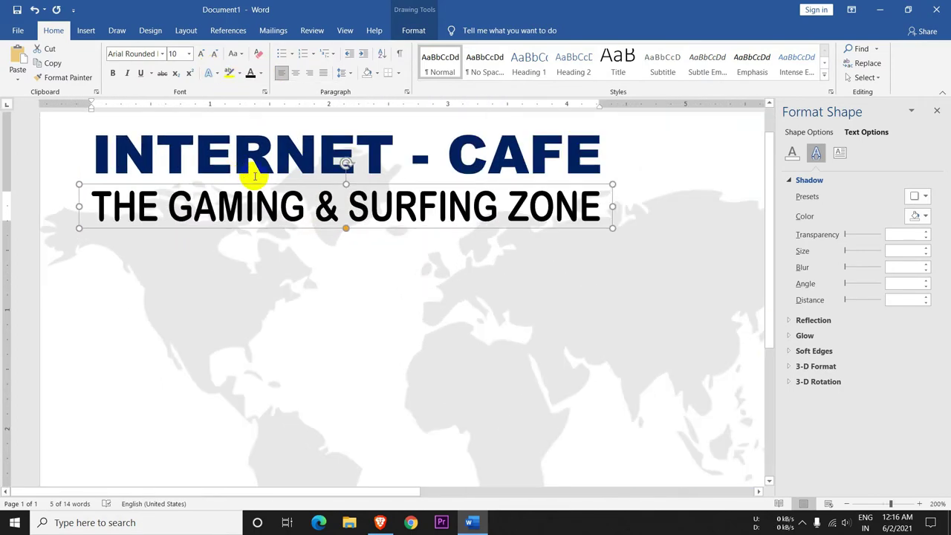
scroll(250, 181, "up", 4, "ctrl")
left_click_drag(411, 182, 411, 190)
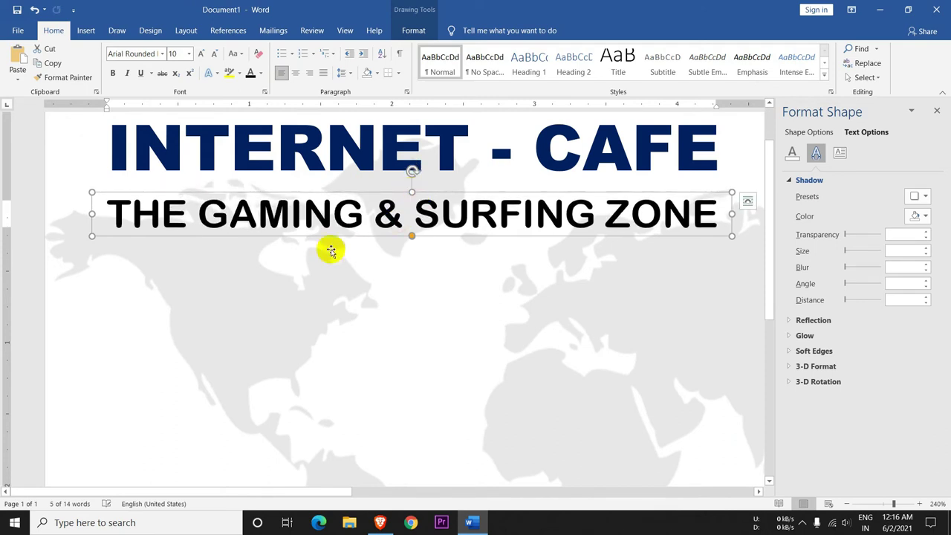
scroll(323, 254, "down", 4, "ctrl")
scroll(323, 254, "down", 6, "ctrl")
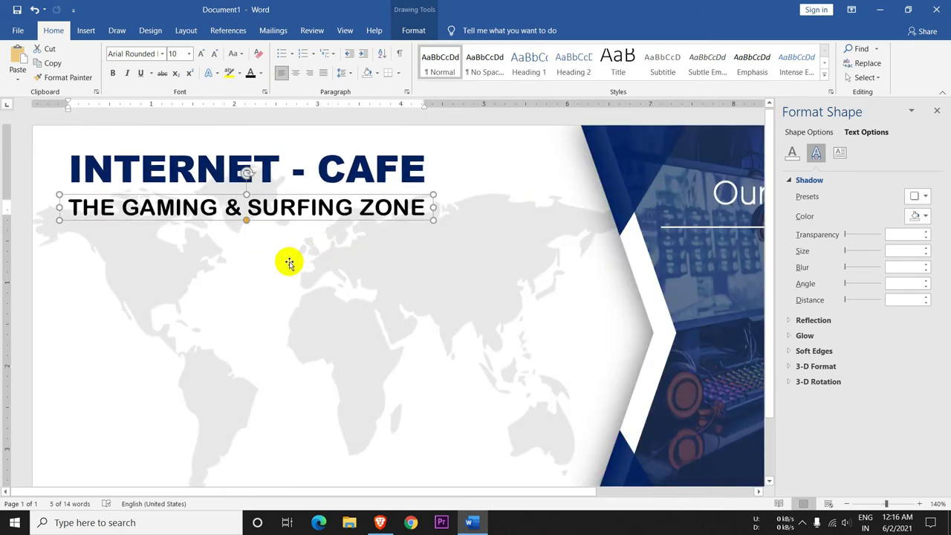
scroll(323, 288, "down", 5, "ctrl")
scroll(322, 284, "down", 2, "ctrl")
left_click(503, 469)
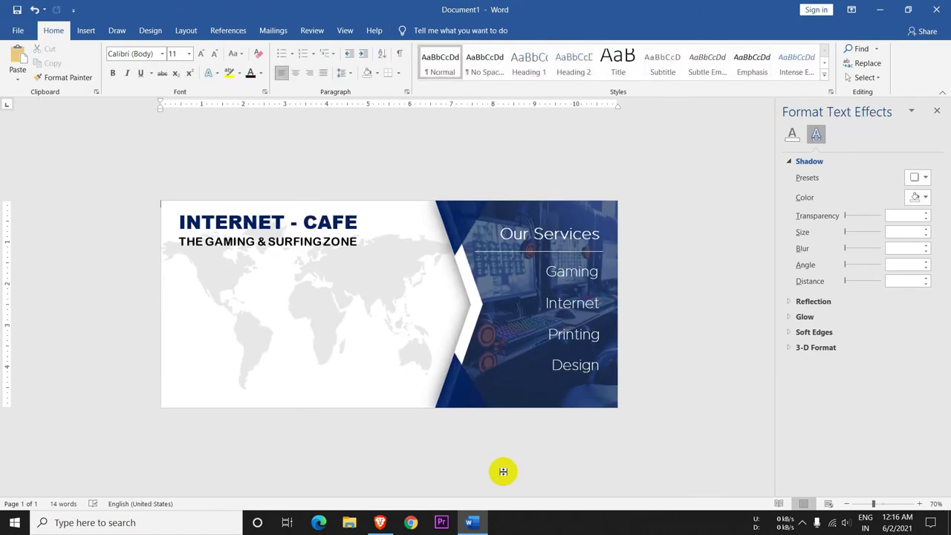
left_click(87, 30)
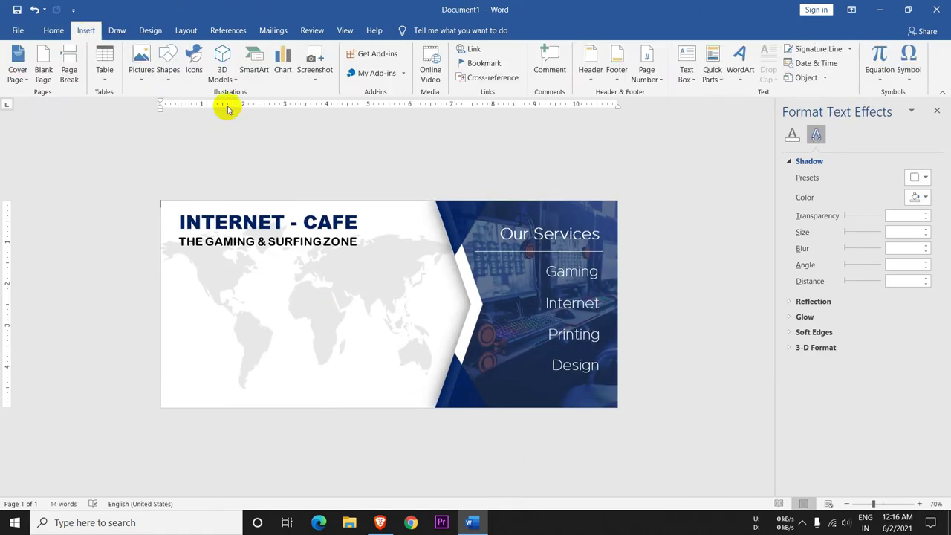
Draw a rounded-corner bar below the subtitle and adjust its length and corner rounding
left_click(167, 71)
left_click(254, 170)
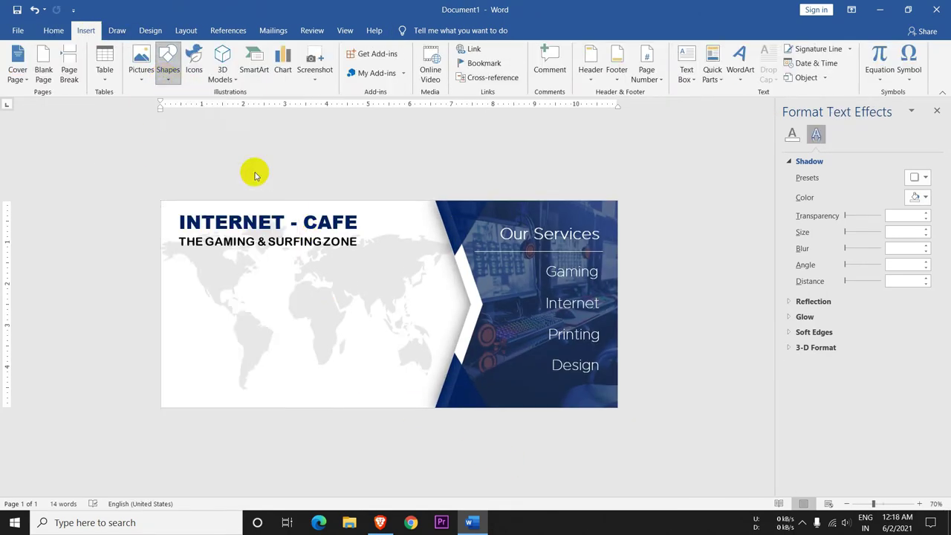
left_click_drag(181, 257, 367, 270)
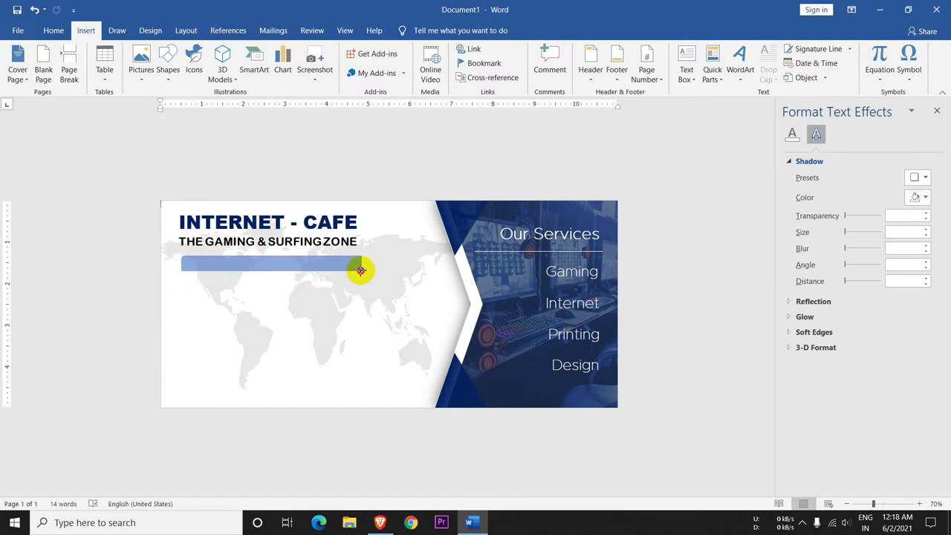
left_click_drag(361, 270, 343, 269)
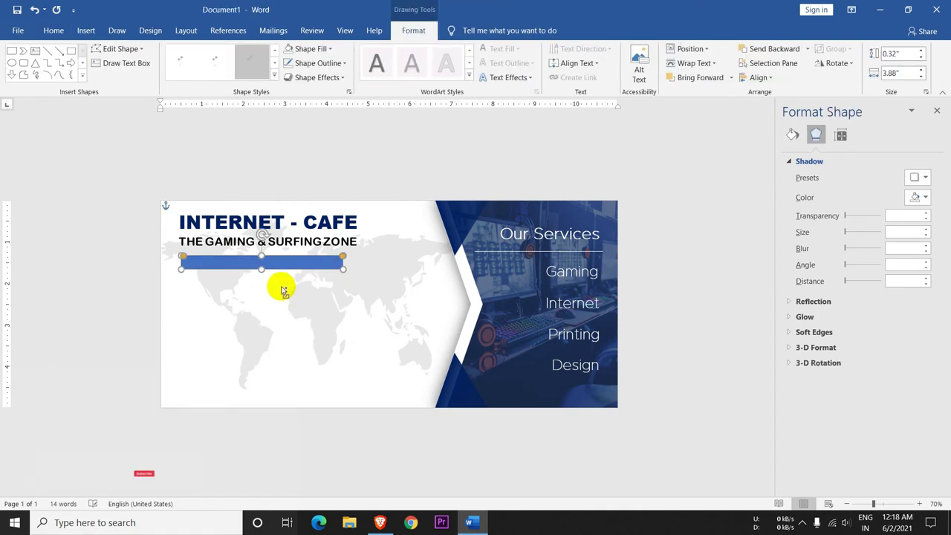
scroll(282, 290, "up", 12)
left_click_drag(503, 220, 453, 220)
Remove the bar's outline and fill it dark navy
scroll(510, 240, "up", 5, "ctrl")
left_click(315, 63)
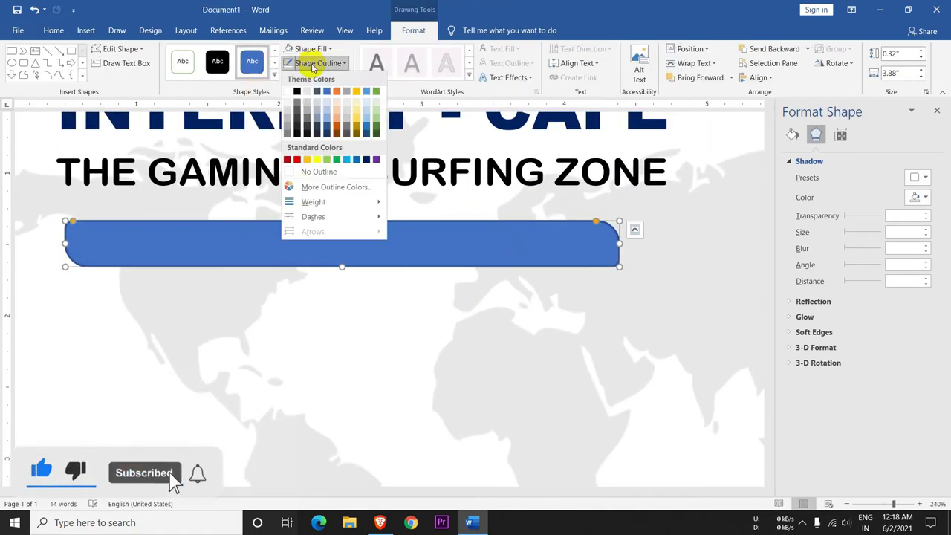
left_click(318, 171)
left_click(311, 48)
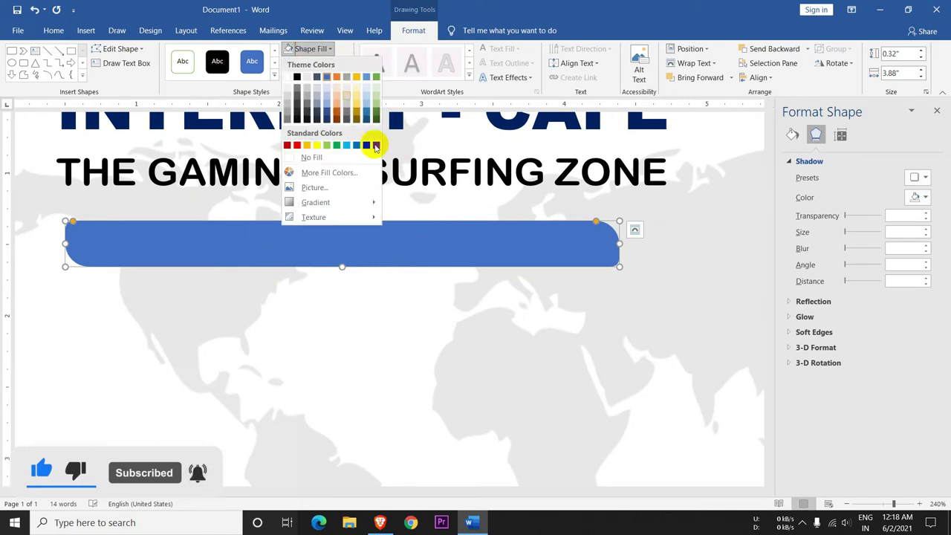
left_click(365, 145)
Edit the bar's points and smooth the curves at its left end
right_click(601, 251)
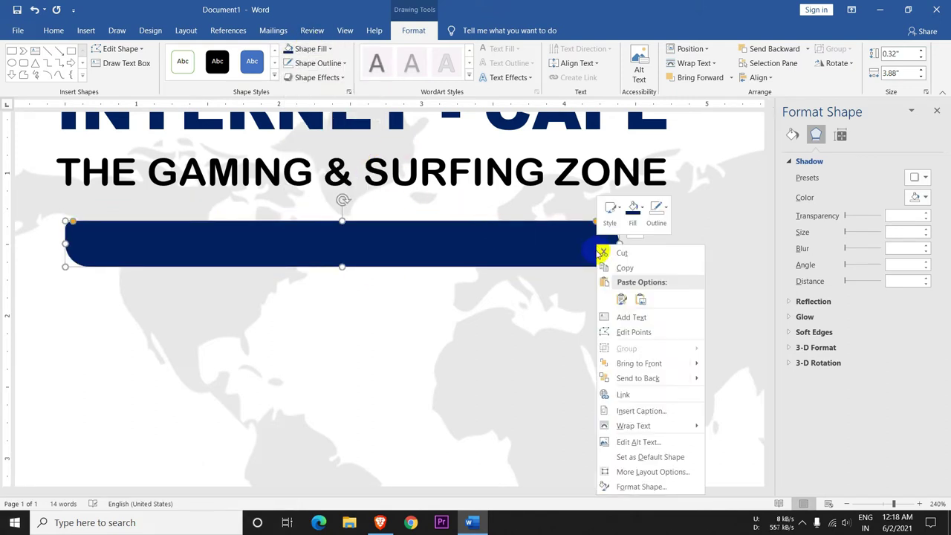
left_click(632, 331)
scroll(621, 259, "up", 8)
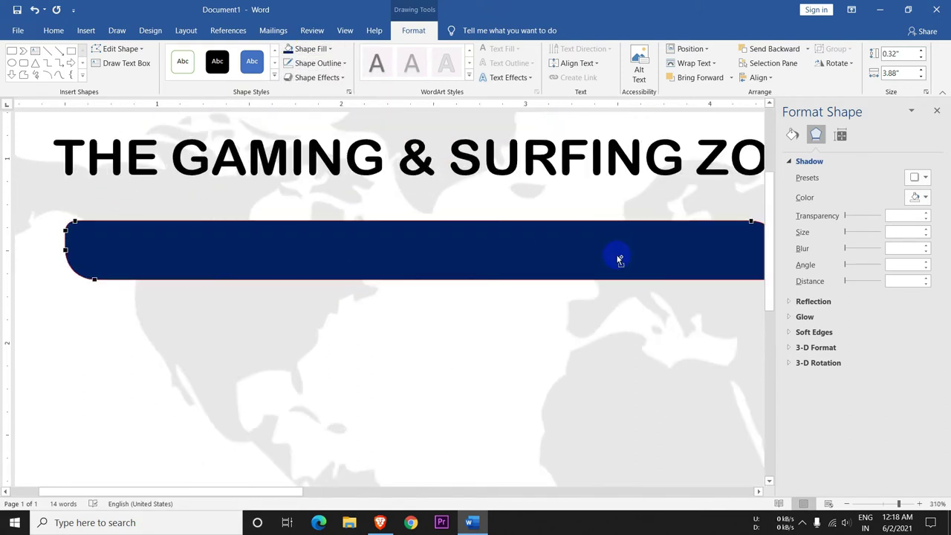
scroll(107, 240, "up", 8)
scroll(45, 271, "up", 10)
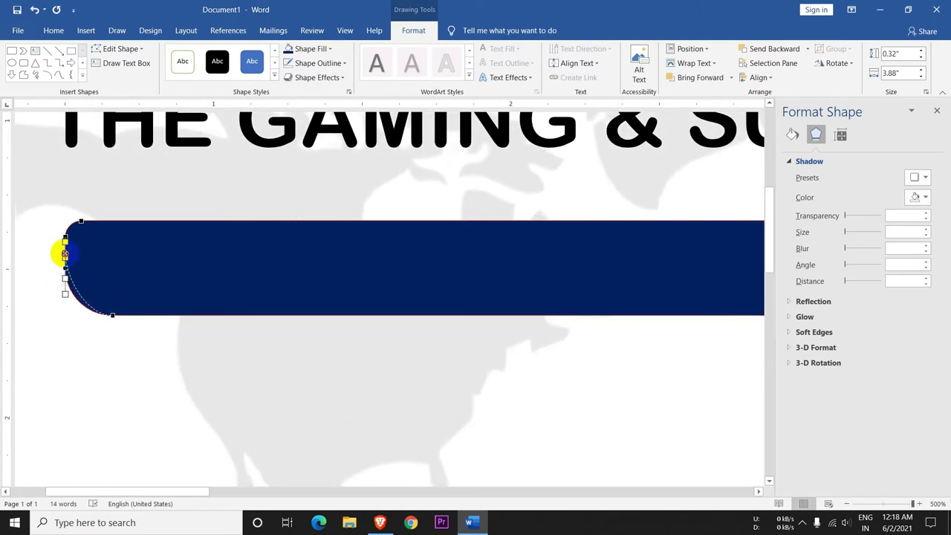
left_click_drag(65, 254, 65, 278)
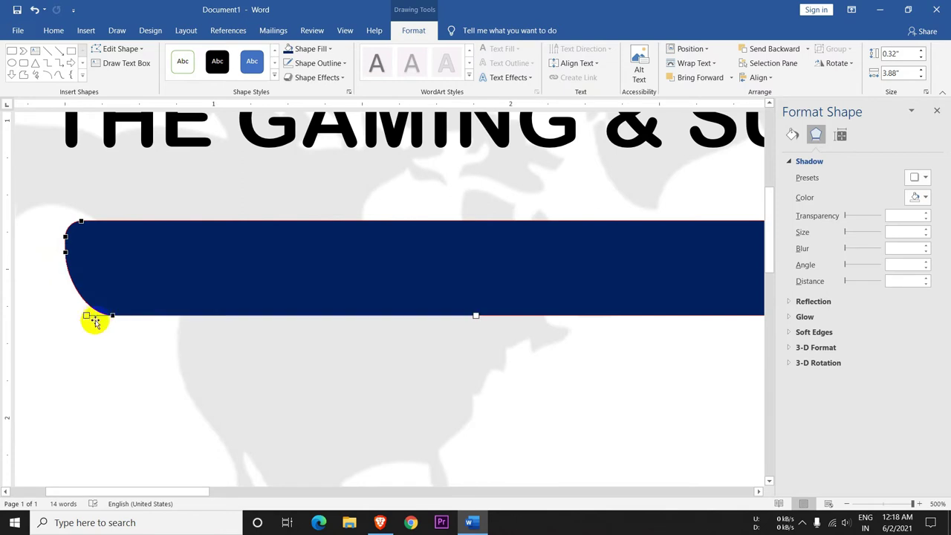
left_click_drag(88, 305, 90, 305)
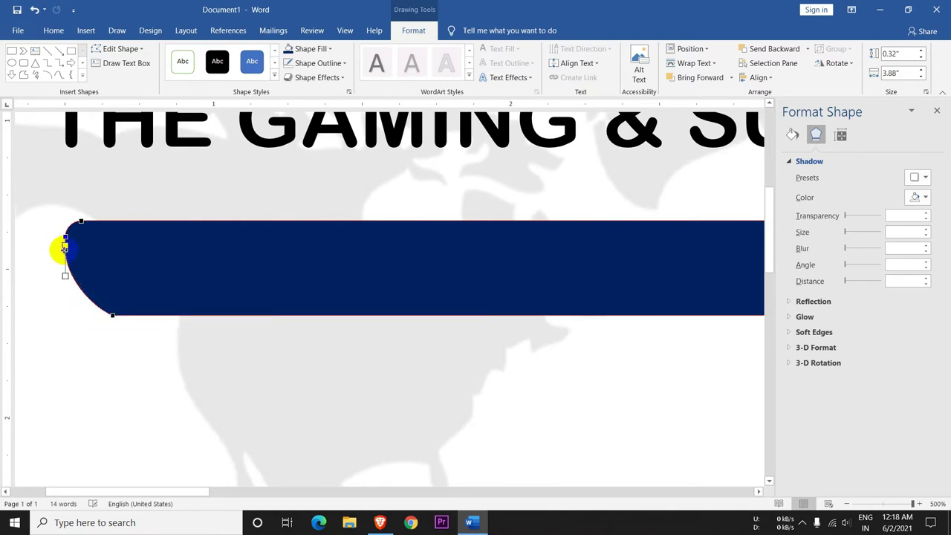
Reshape the bar's right end into a smooth, sloping curved tip
scroll(67, 275, "down", 15, "ctrl")
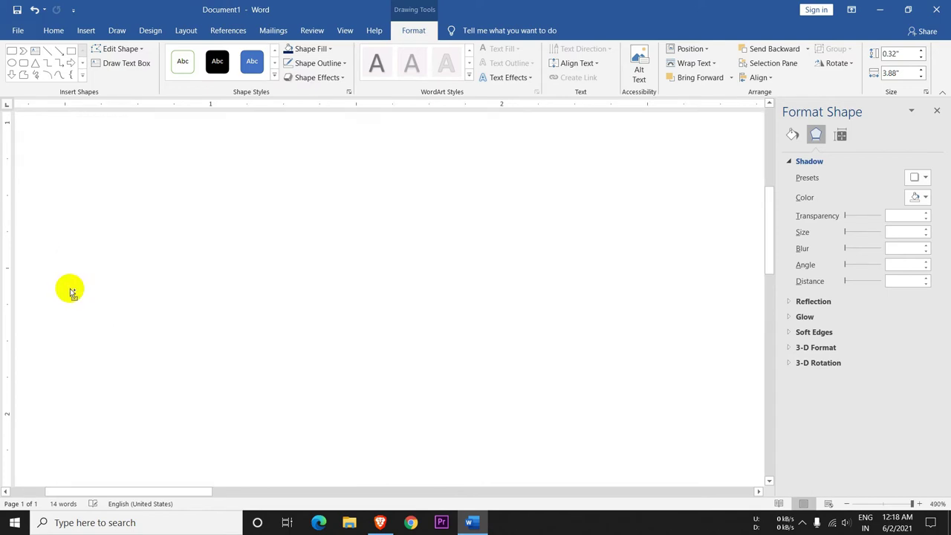
scroll(671, 246, "up", 5, "ctrl")
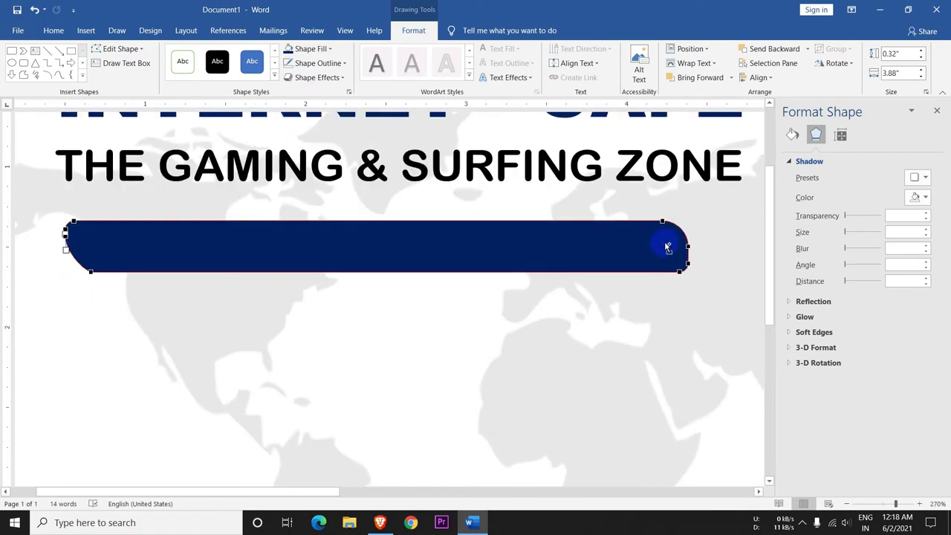
scroll(672, 248, "up", 13, "ctrl")
scroll(675, 251, "up", 10, "ctrl")
mouse_move(111, 494)
left_mouse_down()
mouse_move(520, 494)
mouse_move(264, 494)
left_mouse_up()
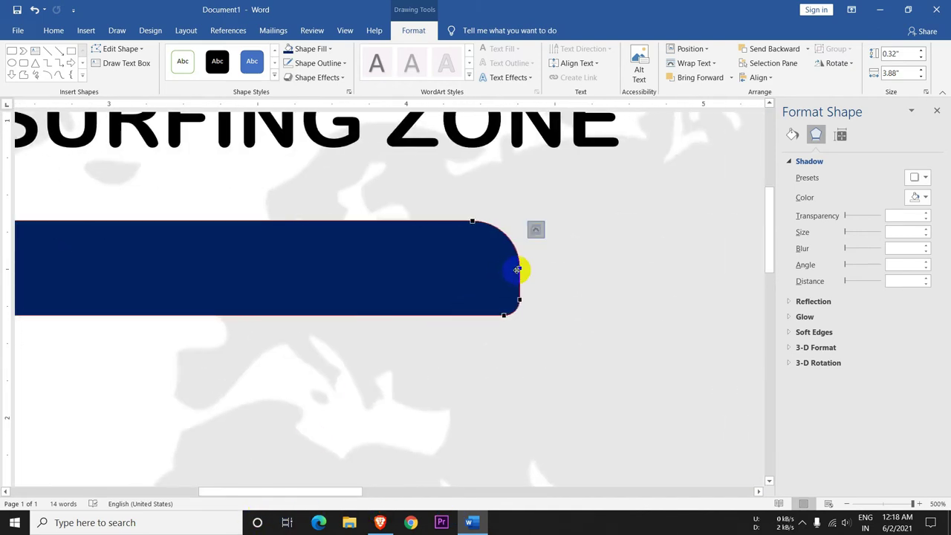
mouse_move(517, 269)
left_mouse_down()
mouse_move(519, 292)
mouse_move(515, 265)
left_mouse_up()
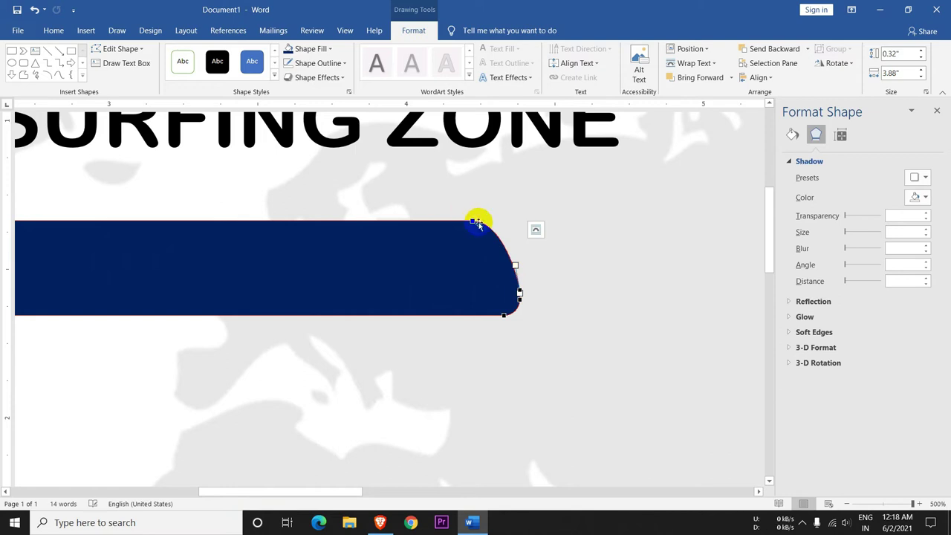
left_click_drag(500, 222, 502, 237)
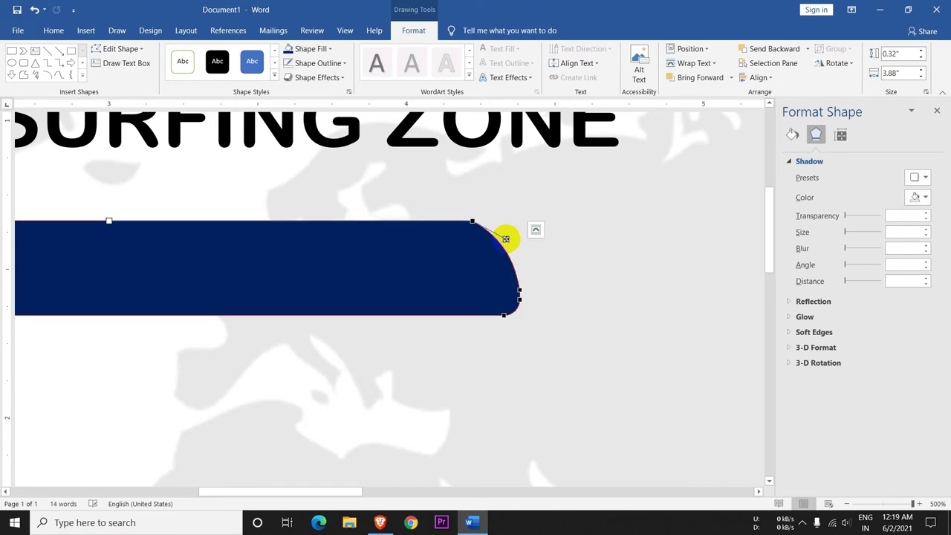
scroll(484, 260, "down", 1)
scroll(484, 260, "down", 15)
scroll(478, 255, "down", 10)
scroll(468, 261, "down", 15)
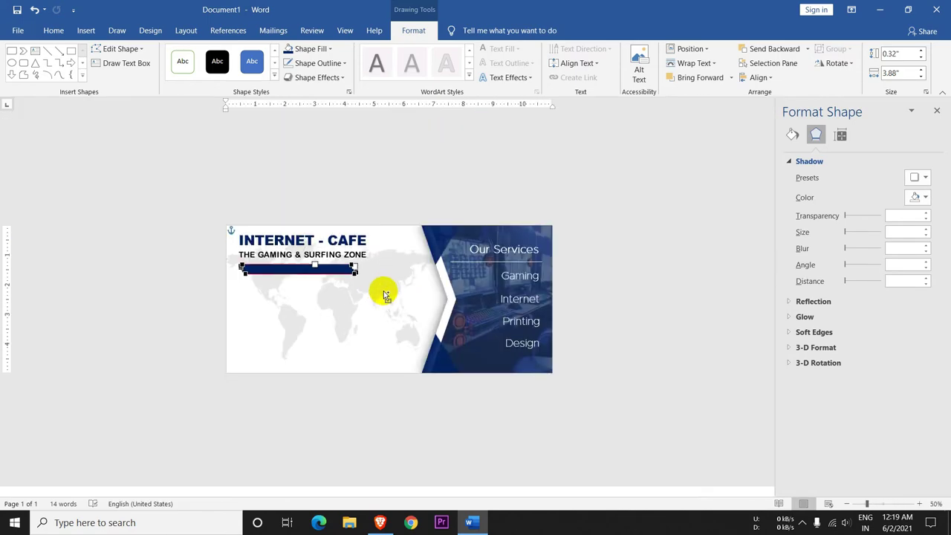
scroll(364, 316, "up", 2)
Place a copy of the subtitle onto the navy bar and set its text to No Transform
scroll(106, 230, "up", 2)
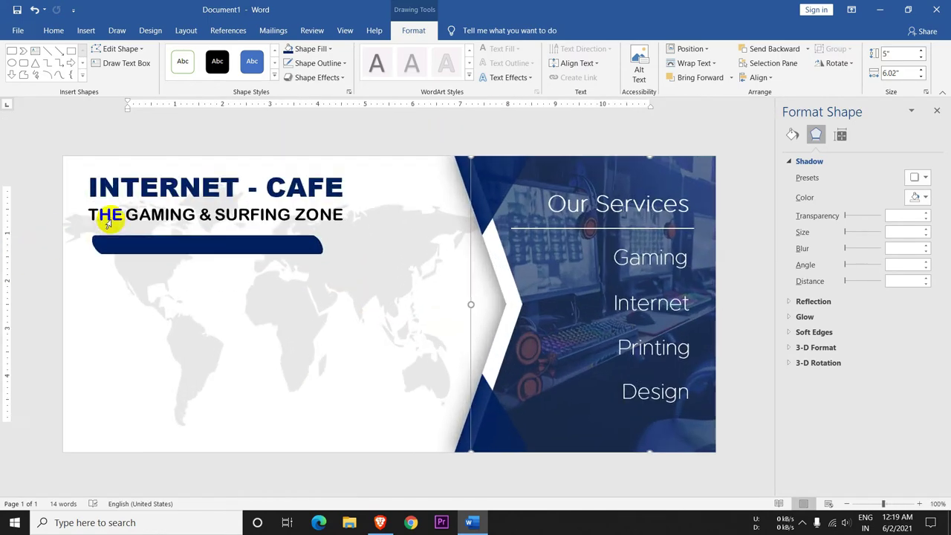
scroll(74, 216, "up", 2)
left_click(132, 213)
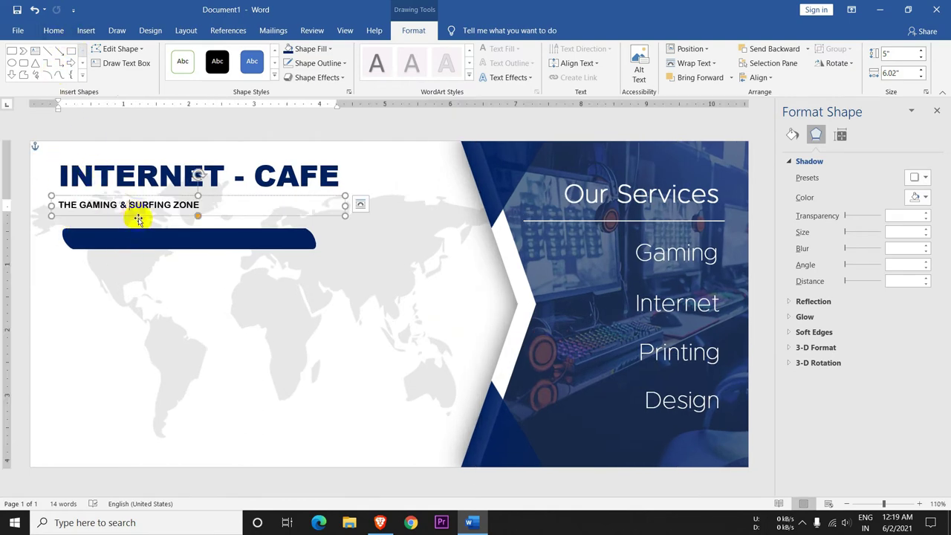
left_click_drag(134, 229, 136, 249)
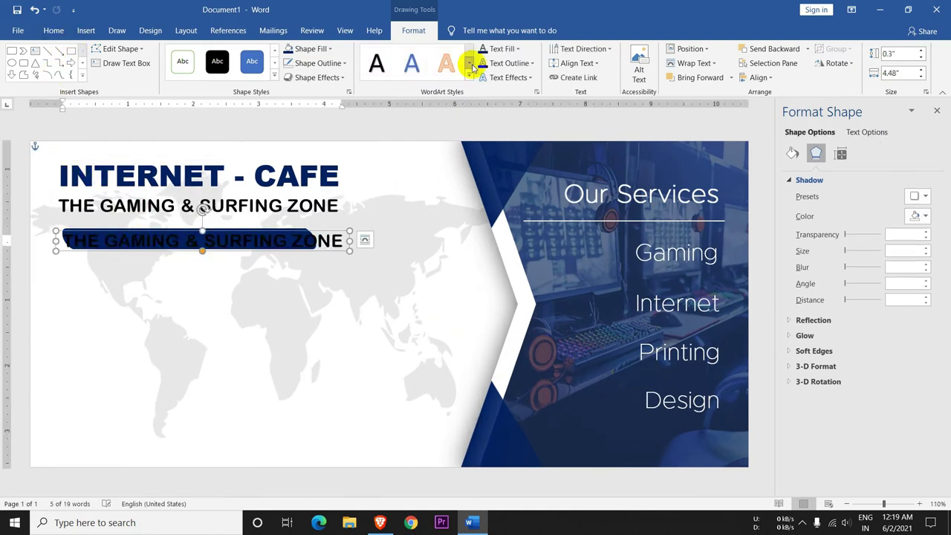
left_click(520, 78)
mouse_move(523, 237)
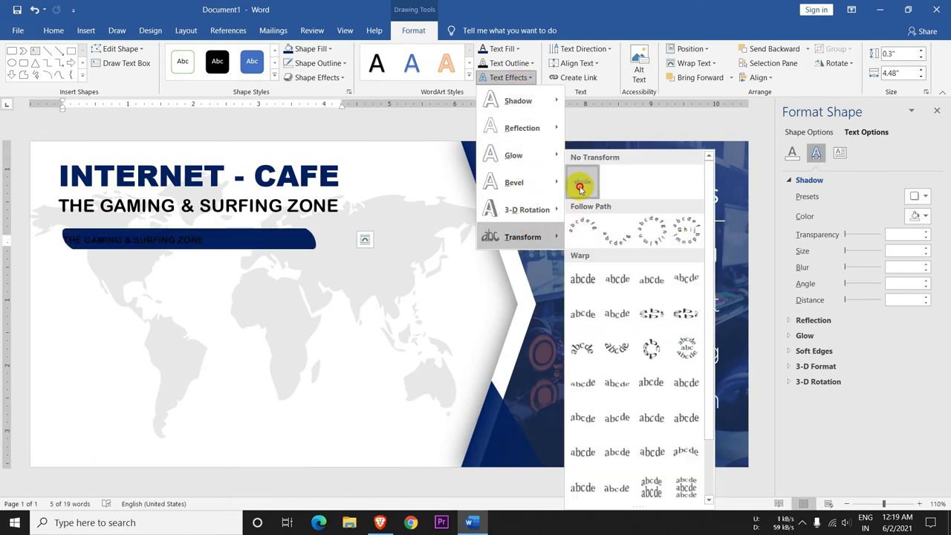
left_click(581, 230)
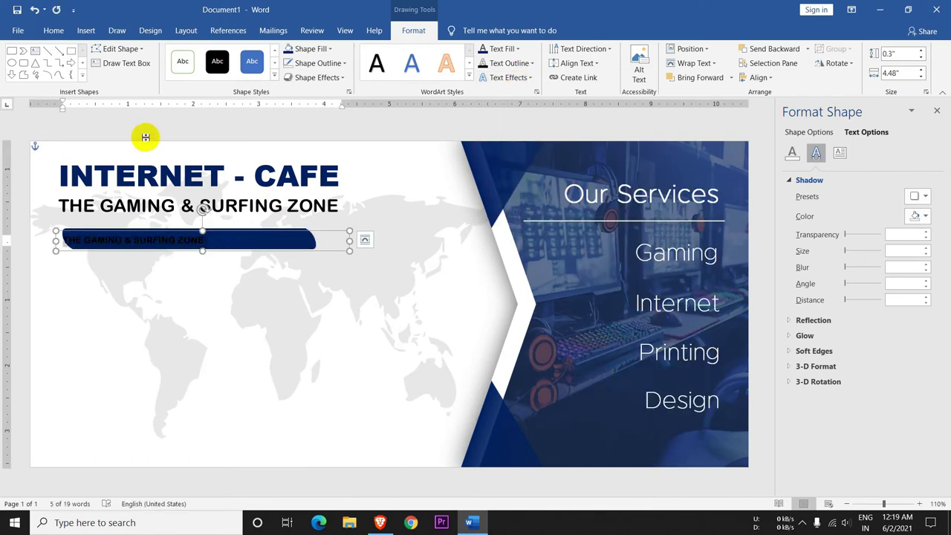
Make the bar's text white, nudge its box into place, and select all of it
left_click(53, 30)
left_click(261, 73)
left_click(259, 115)
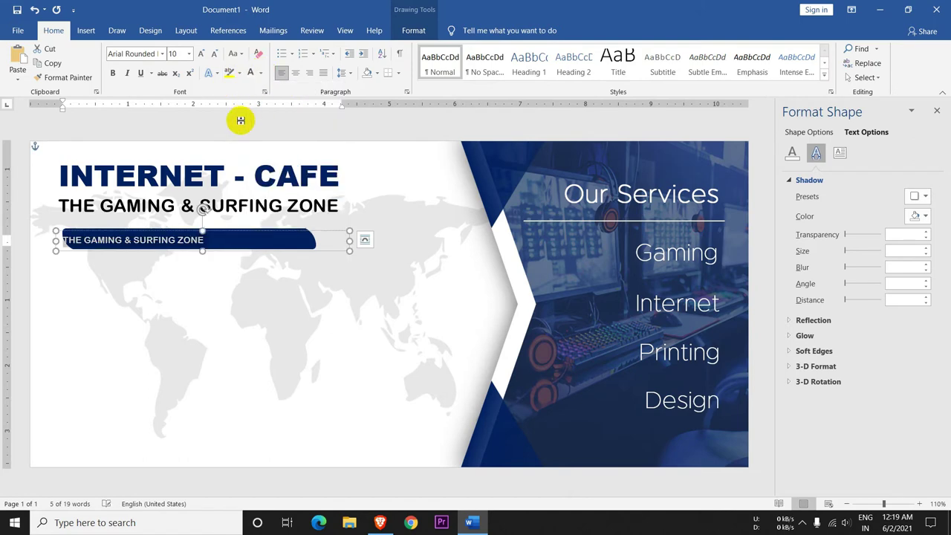
left_click_drag(315, 231, 321, 229)
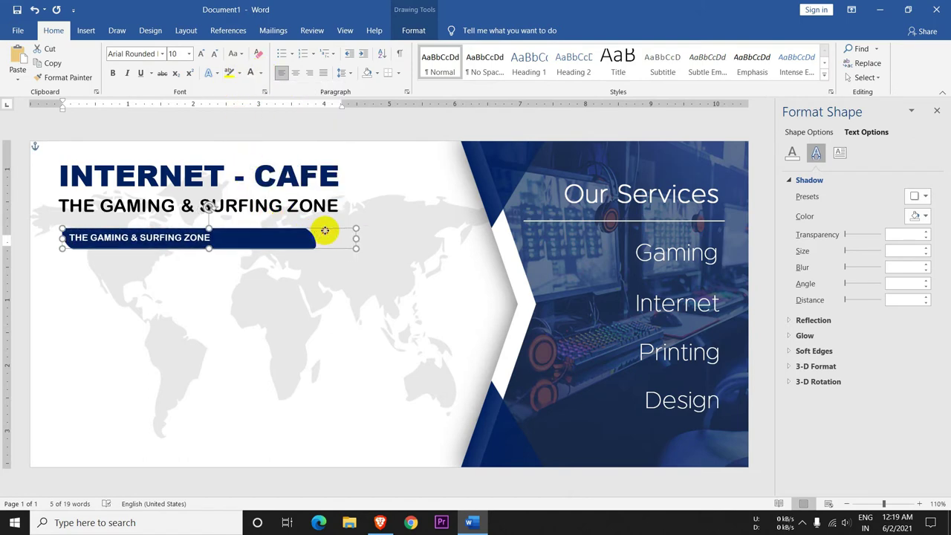
key("ctrl+a")
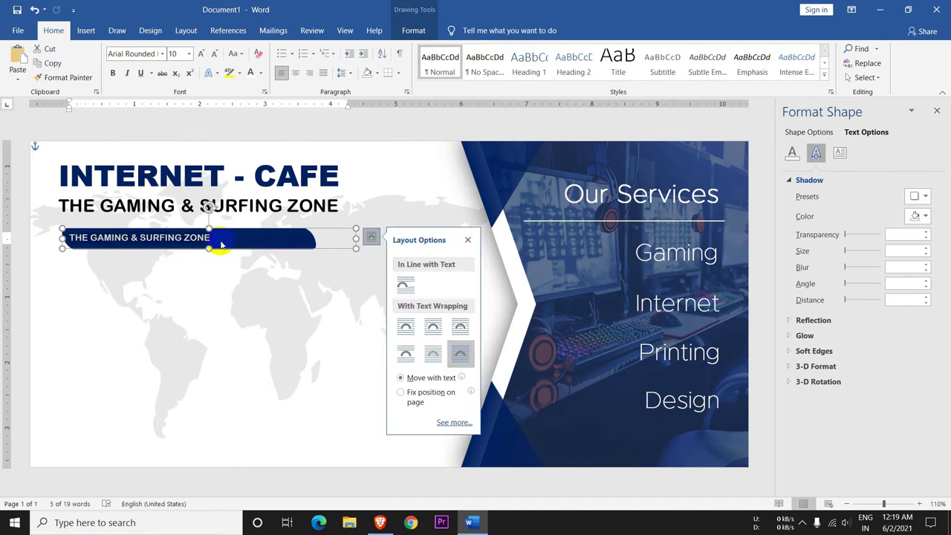
Type the government registration line and format it in italic Myriad Pro
type("r")
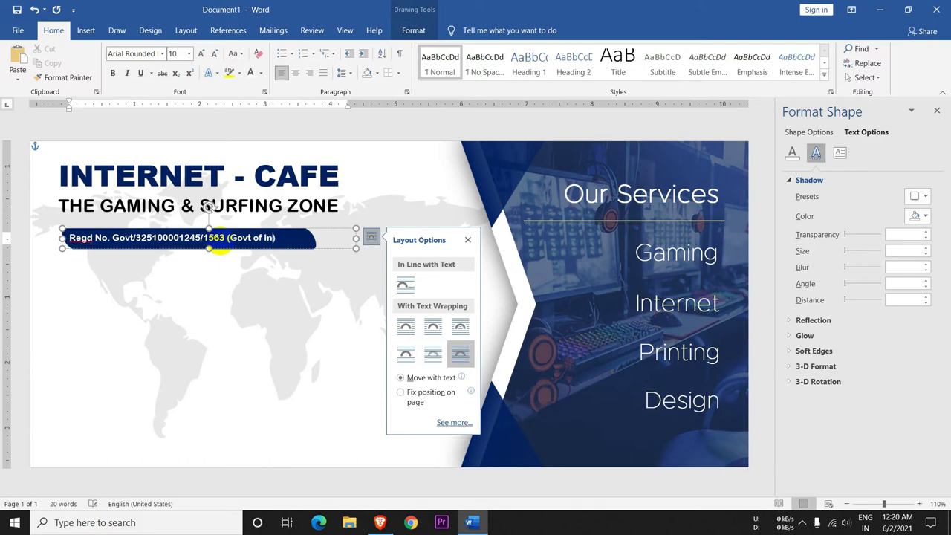
key("ctrl+a")
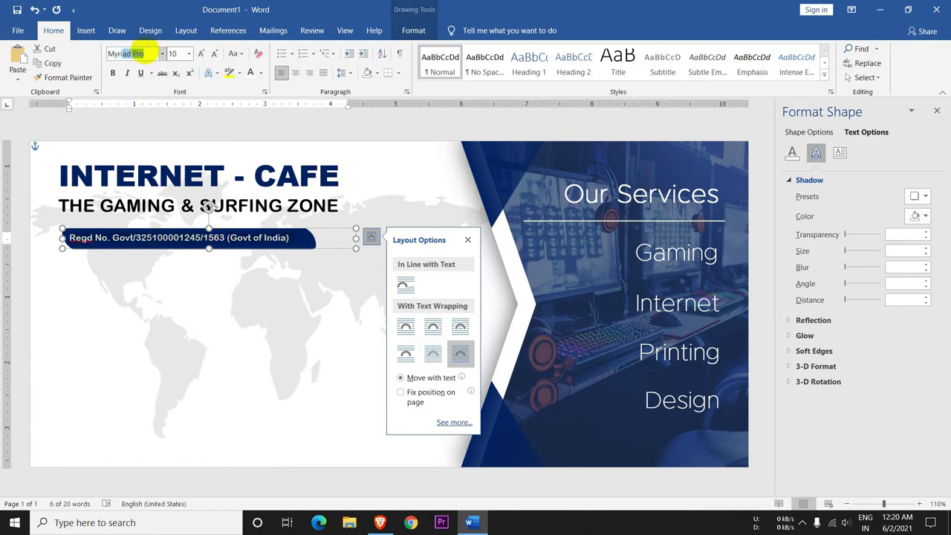
key("Return")
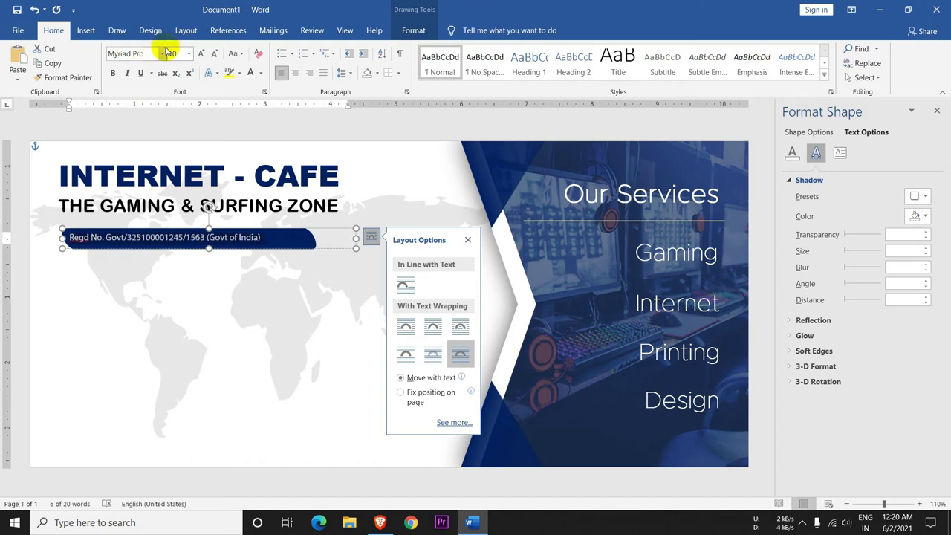
left_click(112, 72)
left_click(112, 73)
left_click(128, 73)
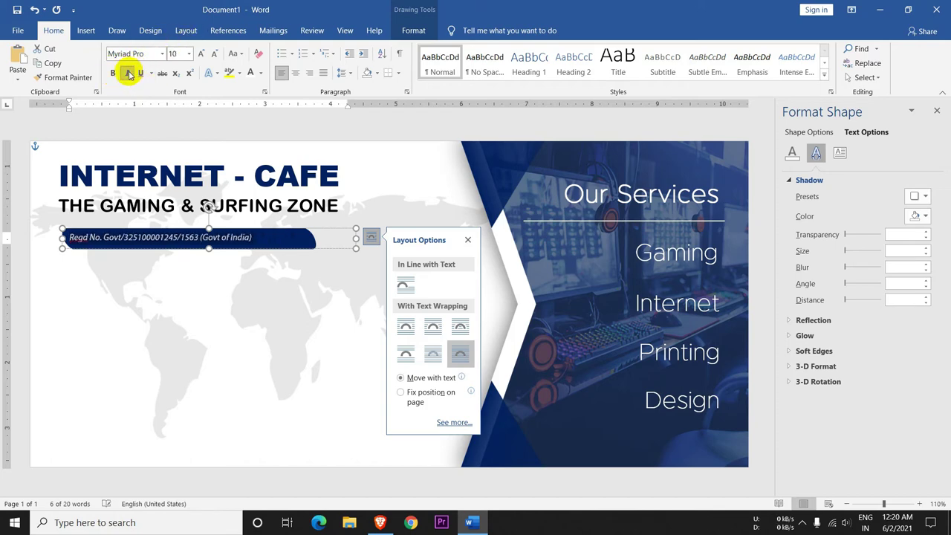
Enlarge the registration text to 12 pt, narrow its box to fit, and nudge it into place
left_click(200, 56)
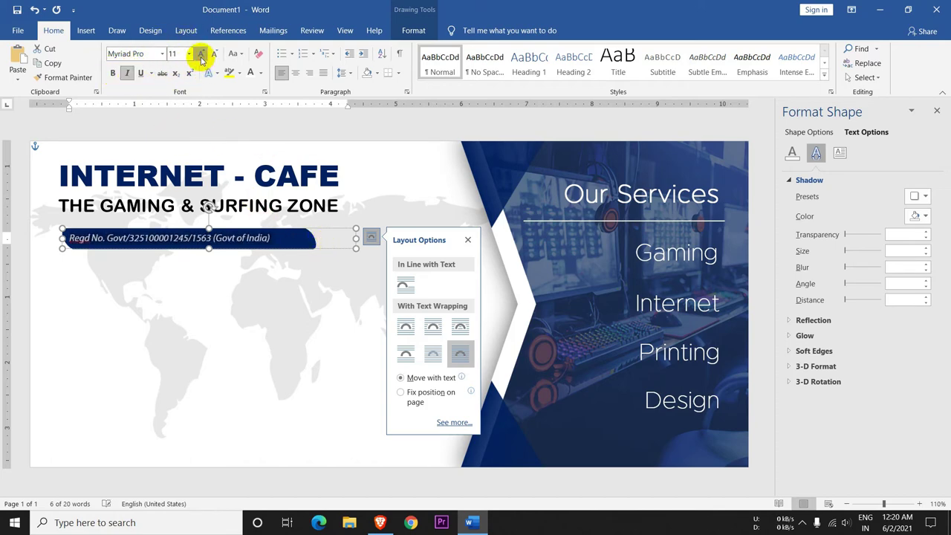
left_click(201, 56)
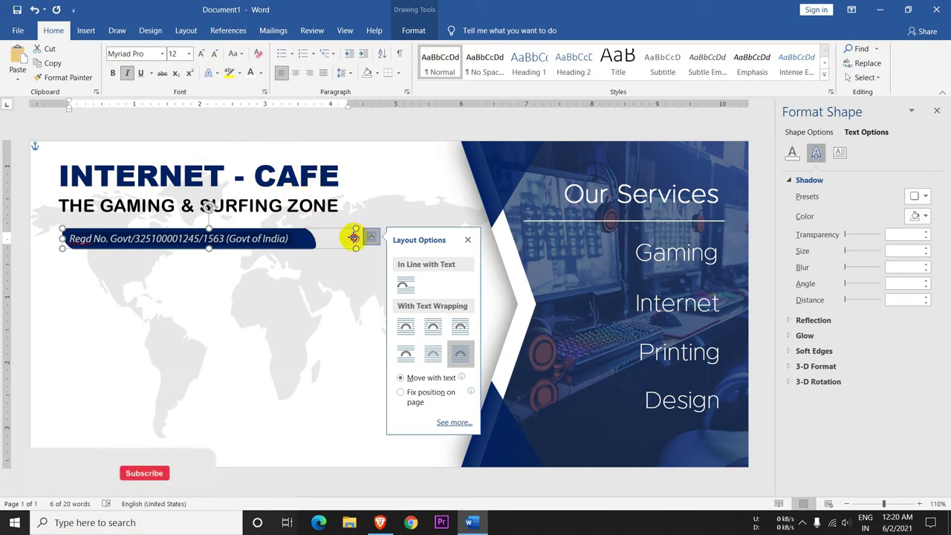
left_click_drag(354, 238, 301, 239)
key("Right")
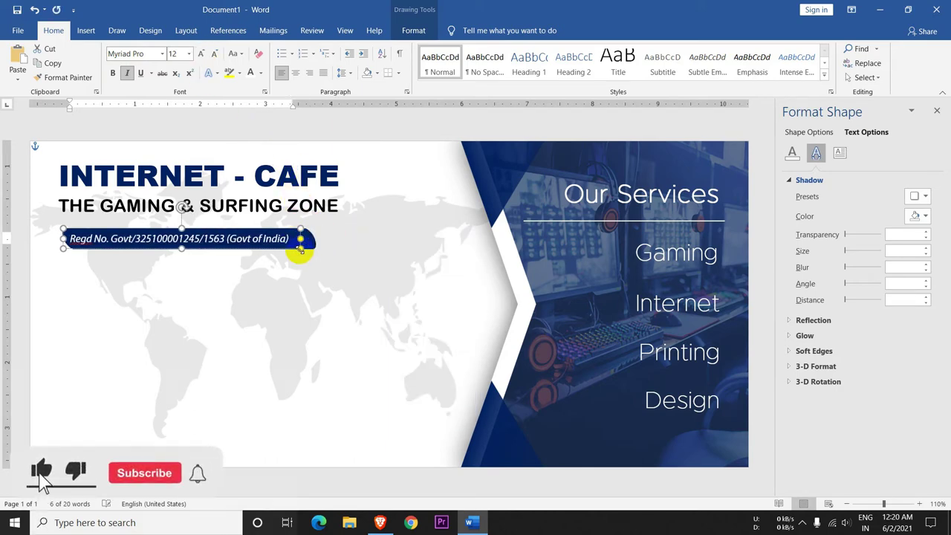
key("Right")
key("Right")
key("Right")
key("Left")
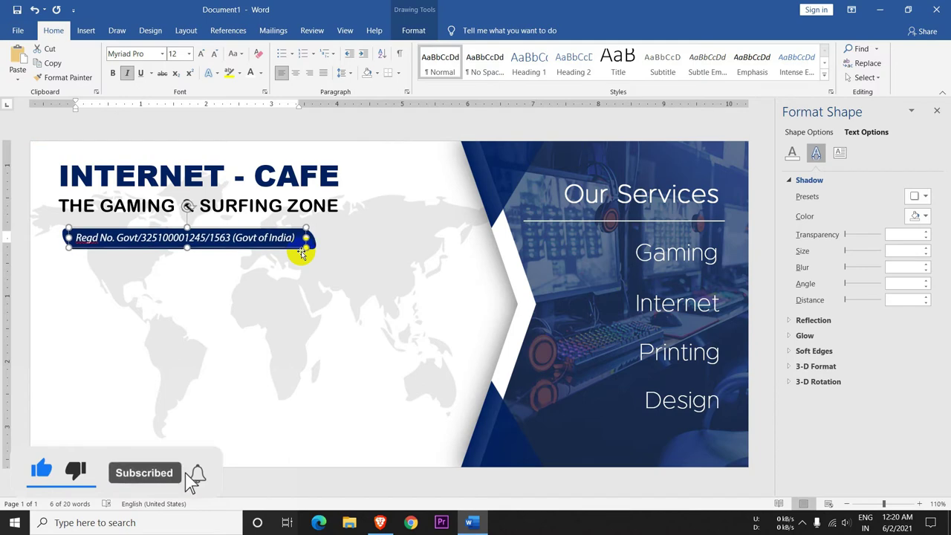
key("Left")
key("Left")
key("Left")
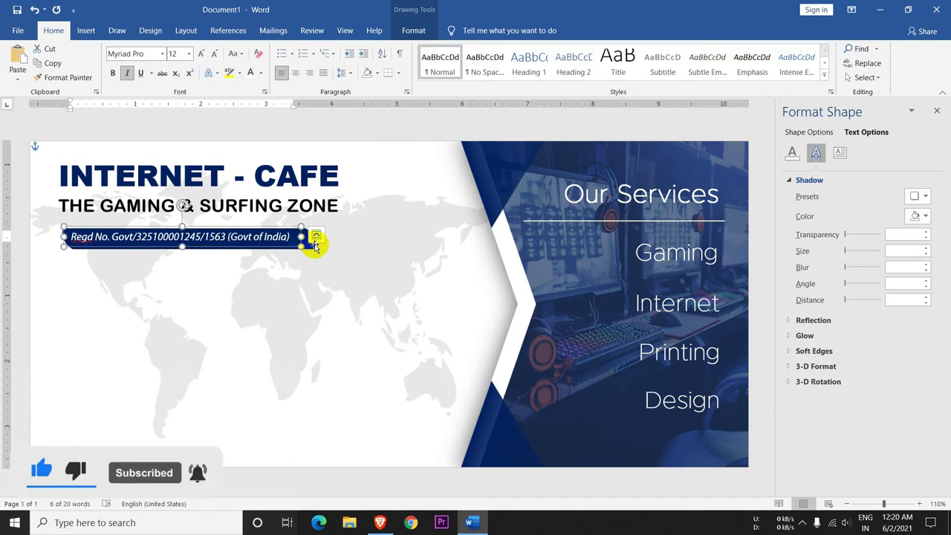
left_click(314, 245)
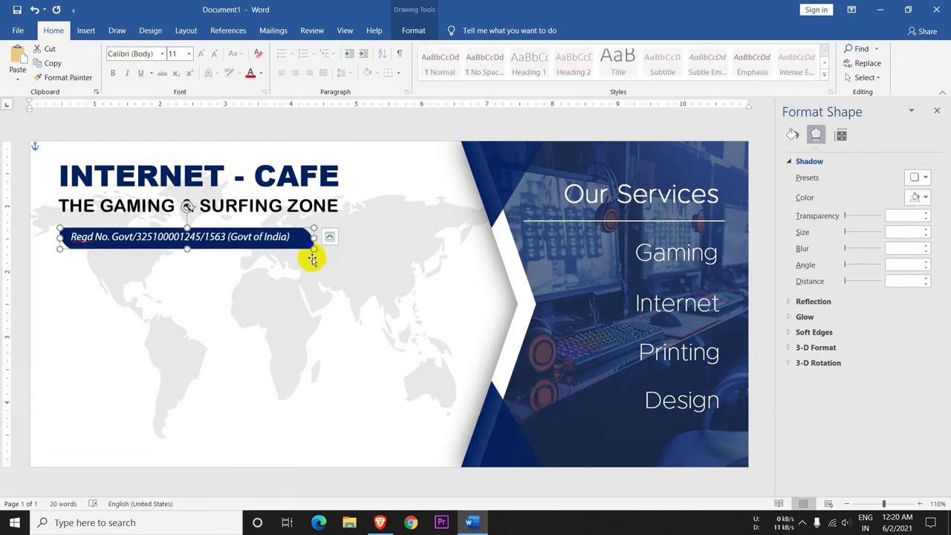
key("Up")
key("Up")
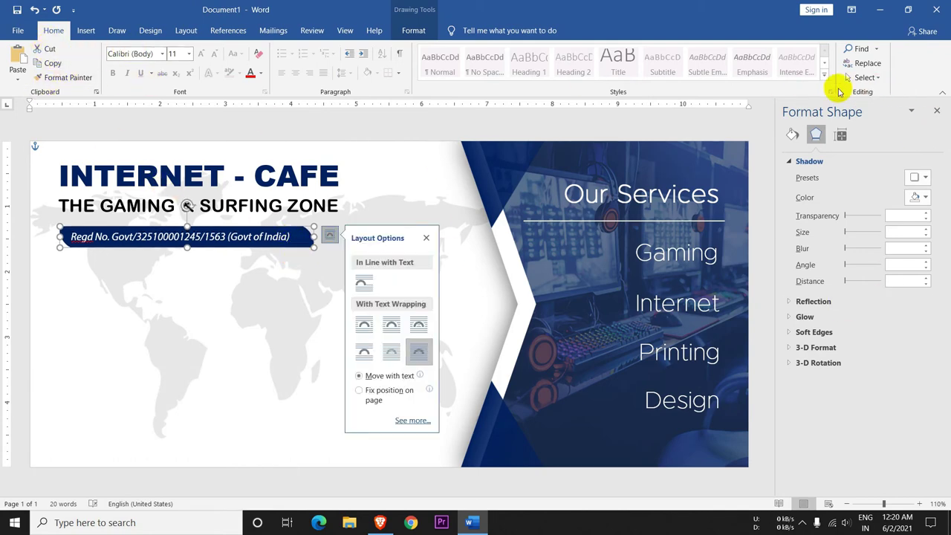
Group the registration text box with the navy bar using the Selection Pane
left_click(864, 77)
left_click(870, 133)
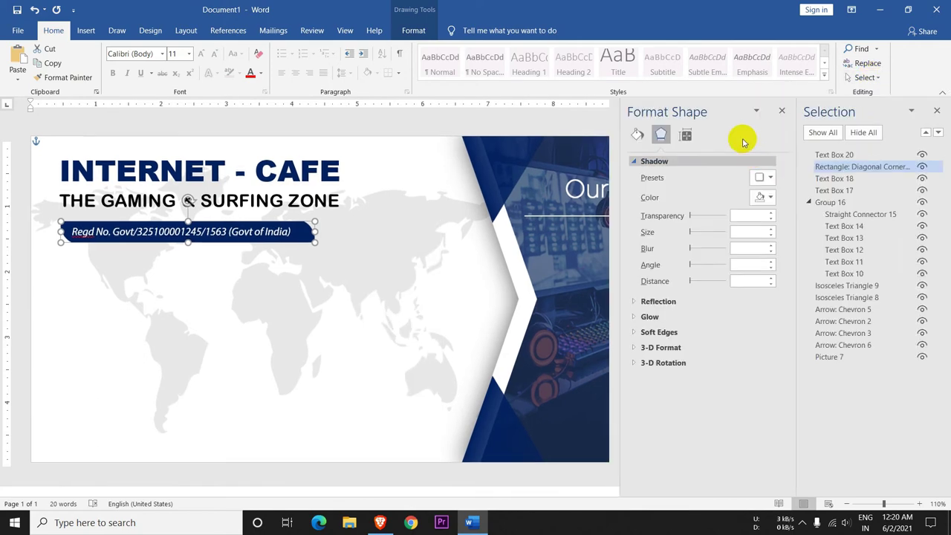
left_click(849, 156)
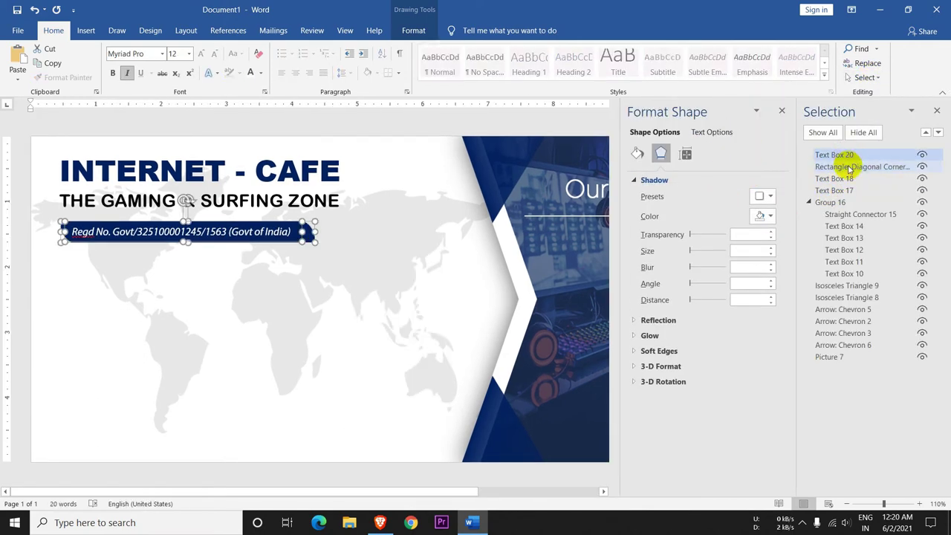
left_click(849, 167, "ctrl")
right_click(240, 242)
mouse_move(272, 313)
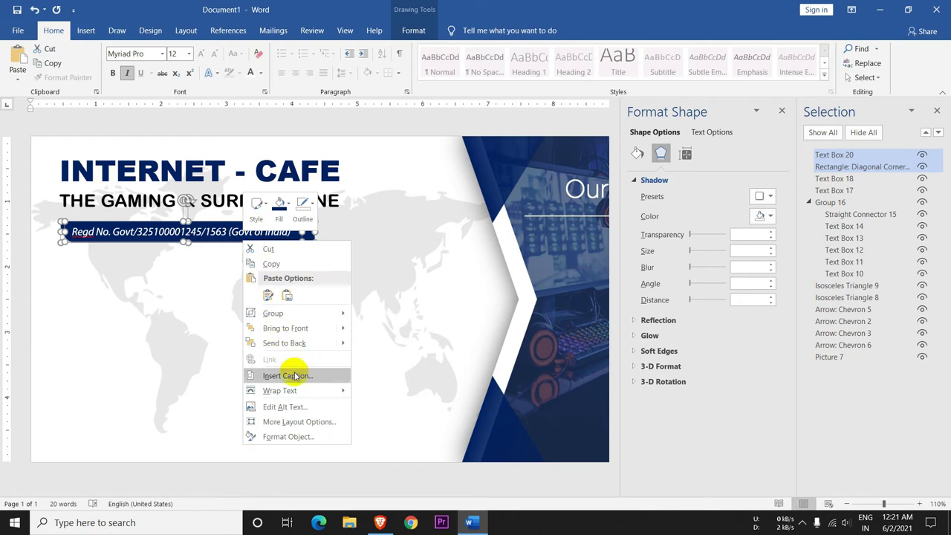
left_click(400, 315)
Copy the grouped bar to the banner's bottom-left and start retyping its text as 'Address :'
left_click_drag(223, 239, 245, 399)
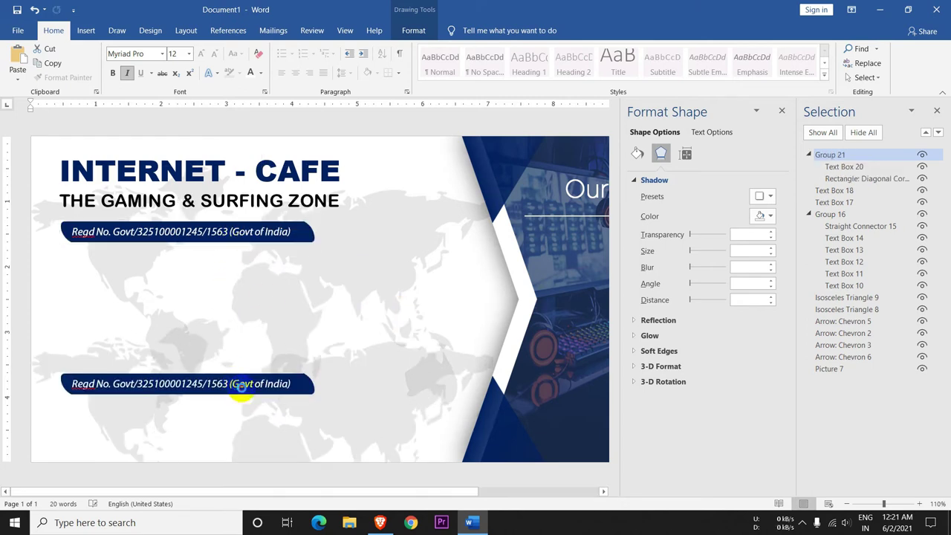
key("ctrl+z")
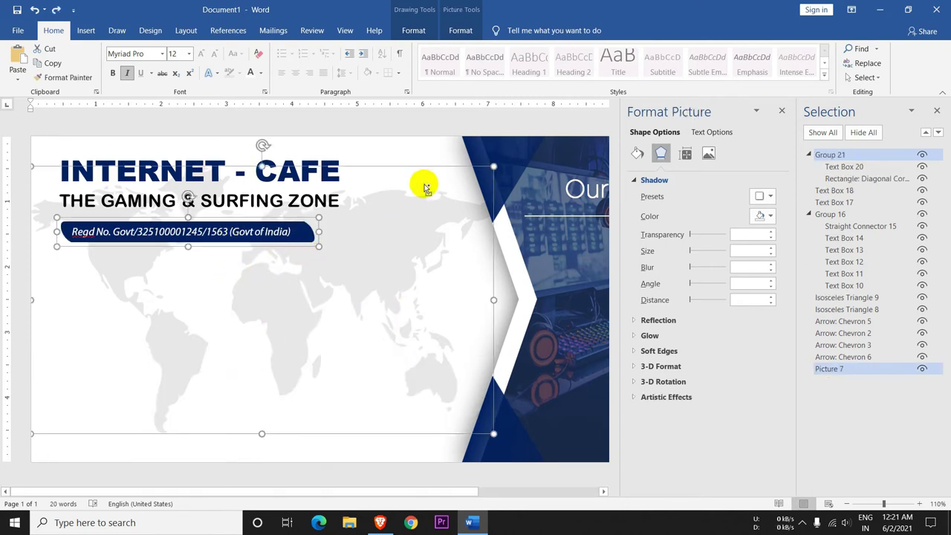
left_click_drag(291, 251, 290, 430)
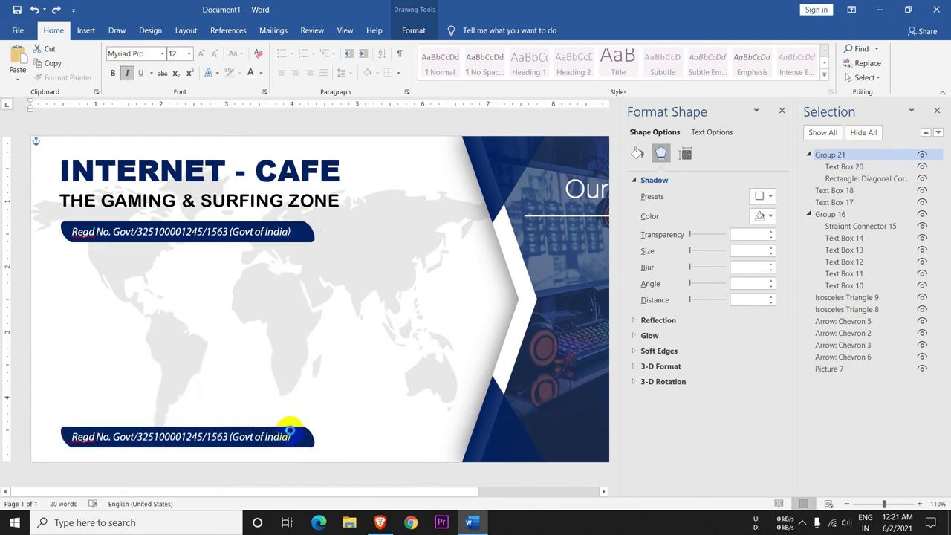
mouse_move(290, 425)
left_mouse_down()
mouse_move(312, 455)
mouse_move(404, 452)
left_mouse_up()
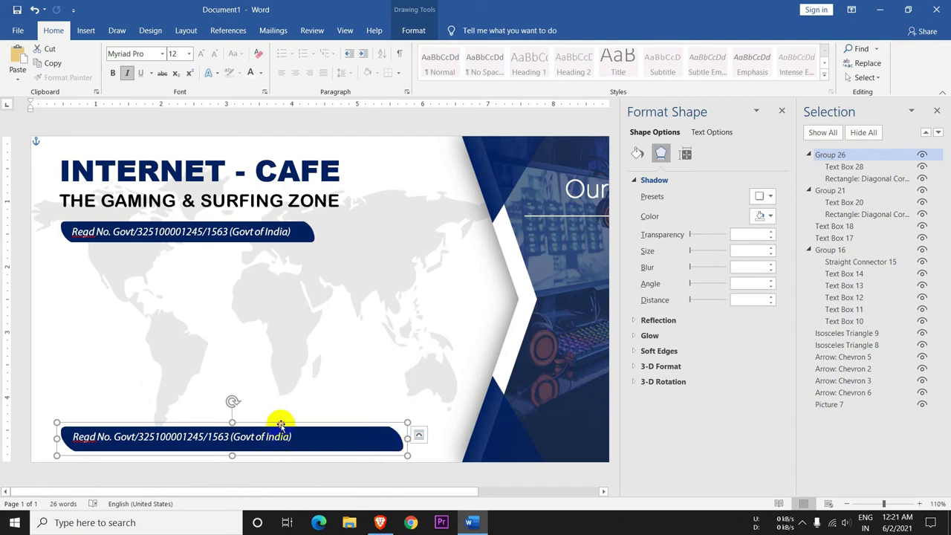
left_click_drag(281, 425, 267, 422)
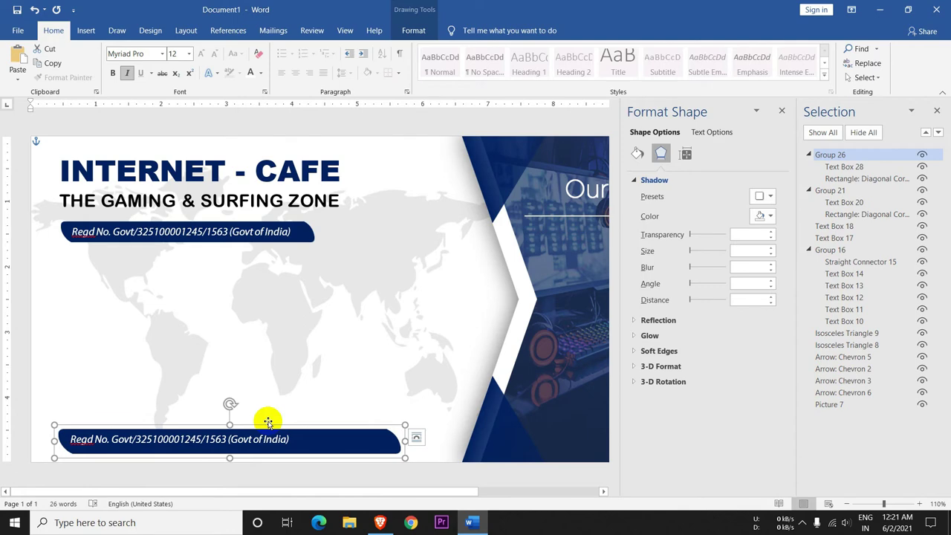
left_click(247, 444)
key("ctrl+a")
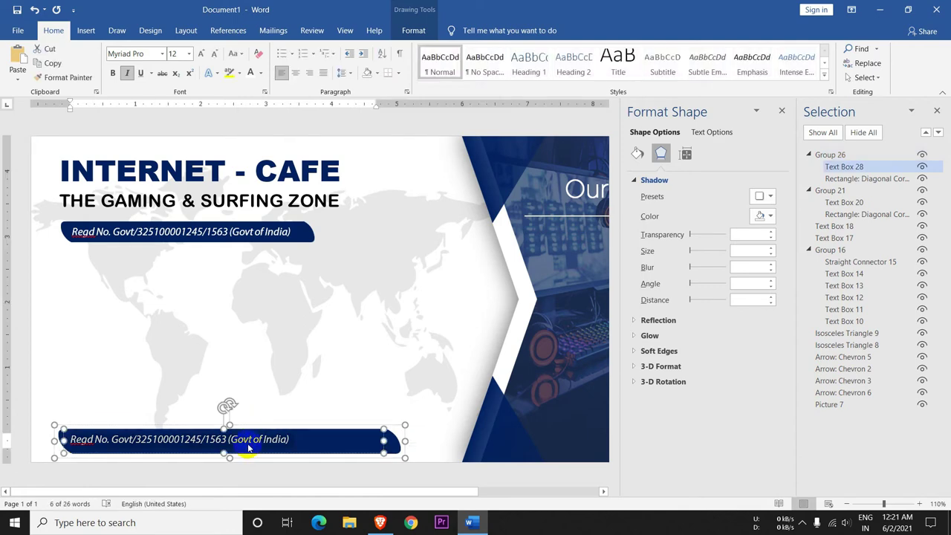
type("Add")
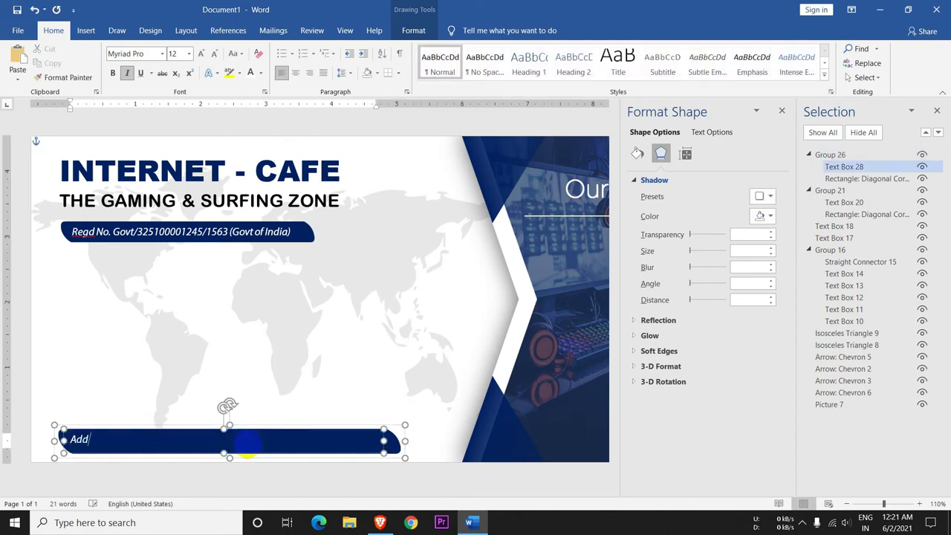
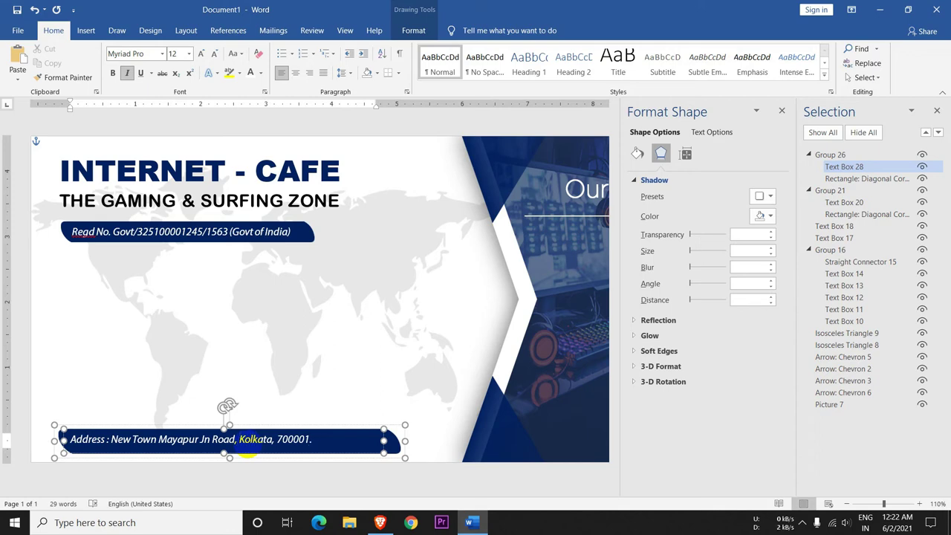
Set the address text to 14 pt and apply the first Warp transform effect
left_click(225, 427)
left_click(202, 53)
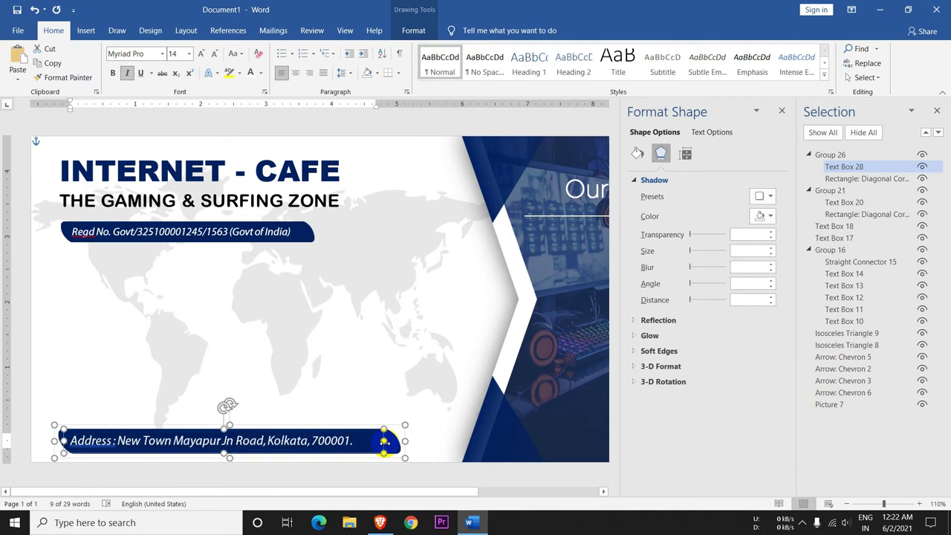
left_click(414, 30)
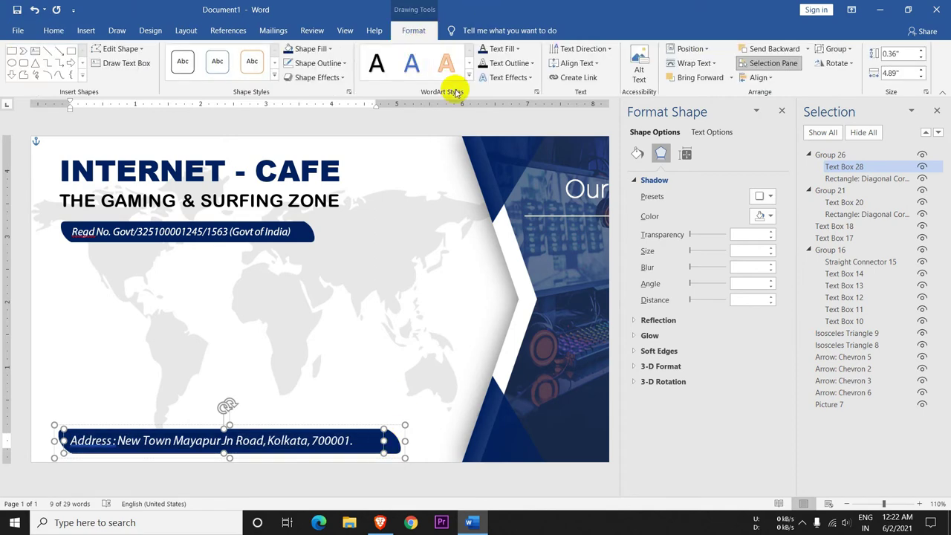
left_click(520, 77)
mouse_move(523, 237)
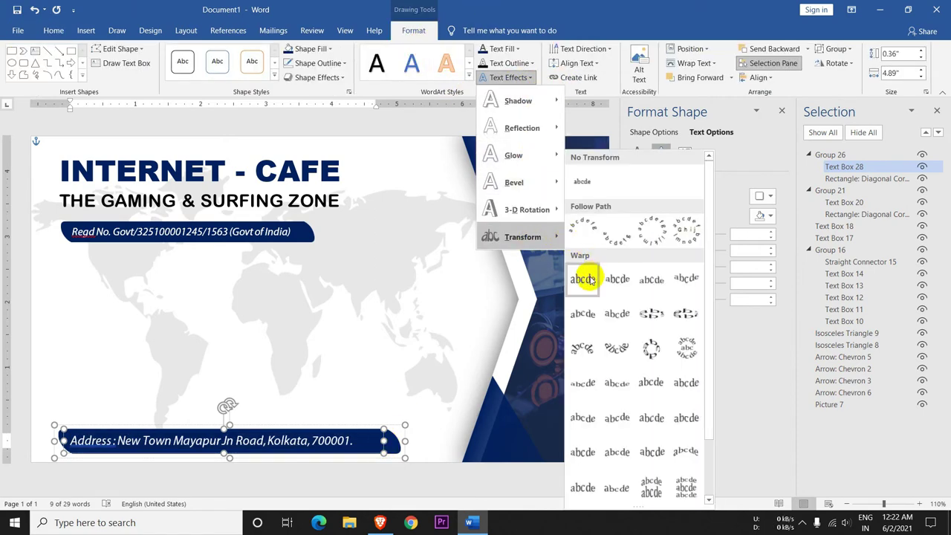
left_click(585, 280)
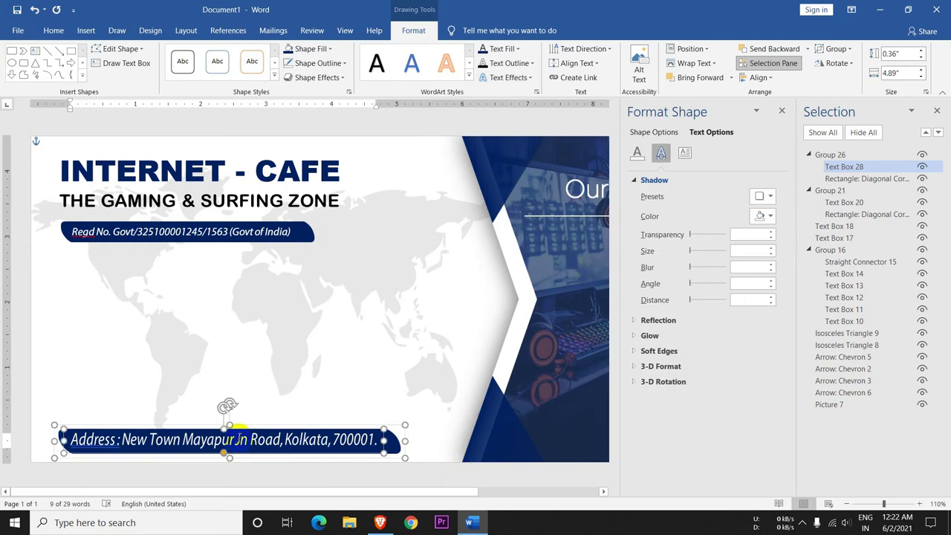
Flatten the address text's warp curve and close the Selection and Format panes
scroll(237, 439, "up", 4, "ctrl")
scroll(305, 426, "up", 4, "ctrl")
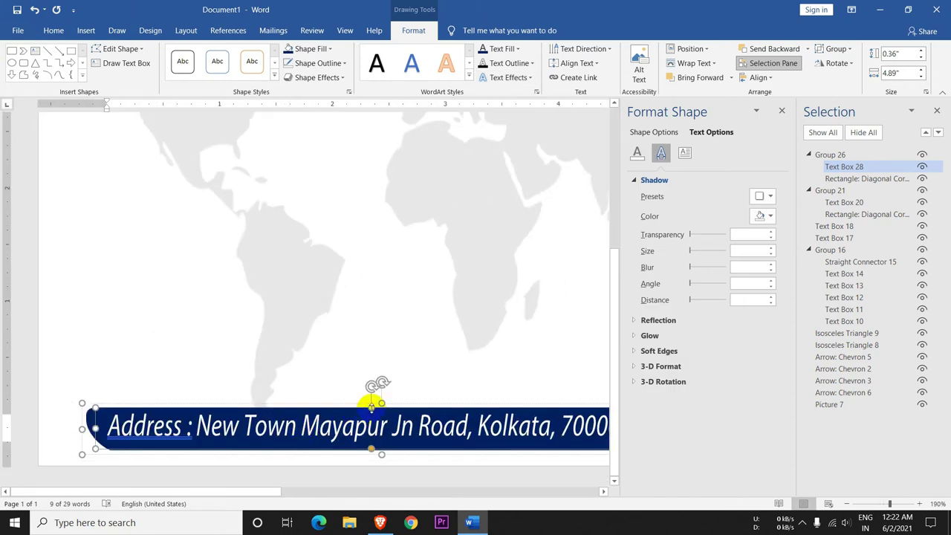
left_click_drag(371, 405, 358, 420)
scroll(166, 446, "down", 4, "ctrl")
scroll(174, 424, "down", 5, "ctrl")
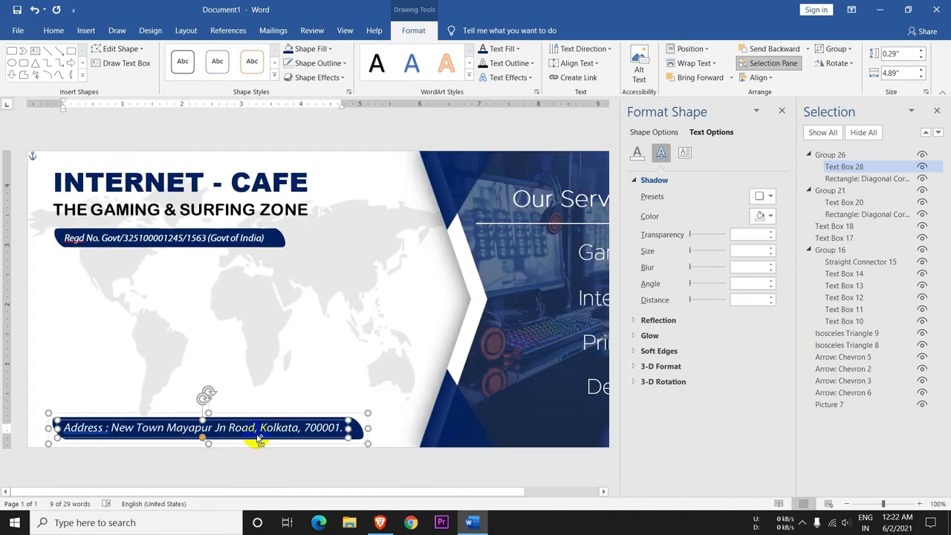
left_click(286, 441)
scroll(286, 440, "down", 1, "ctrl")
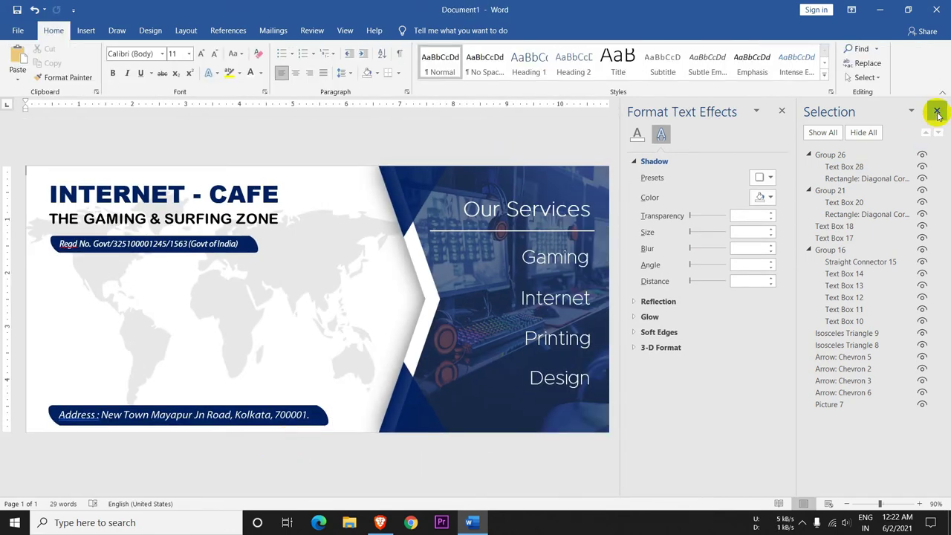
left_click(936, 111)
Draw a text box on the map and type 'Contact us :' in it
left_click(933, 113)
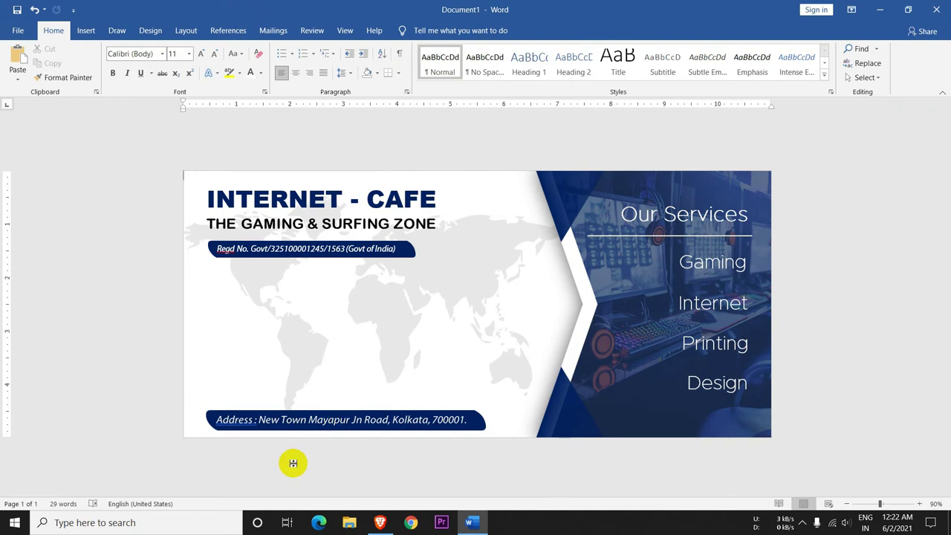
left_click(85, 30)
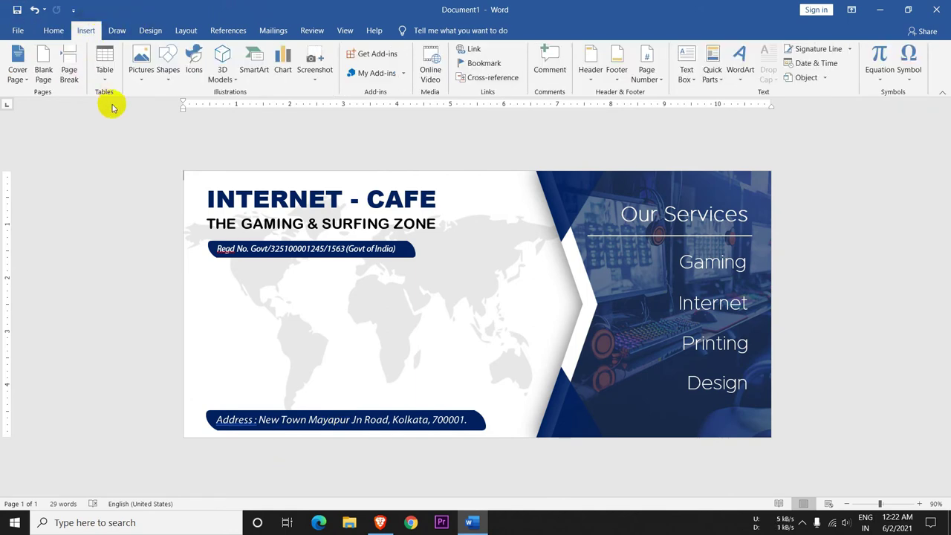
left_click(163, 63)
left_click(170, 116)
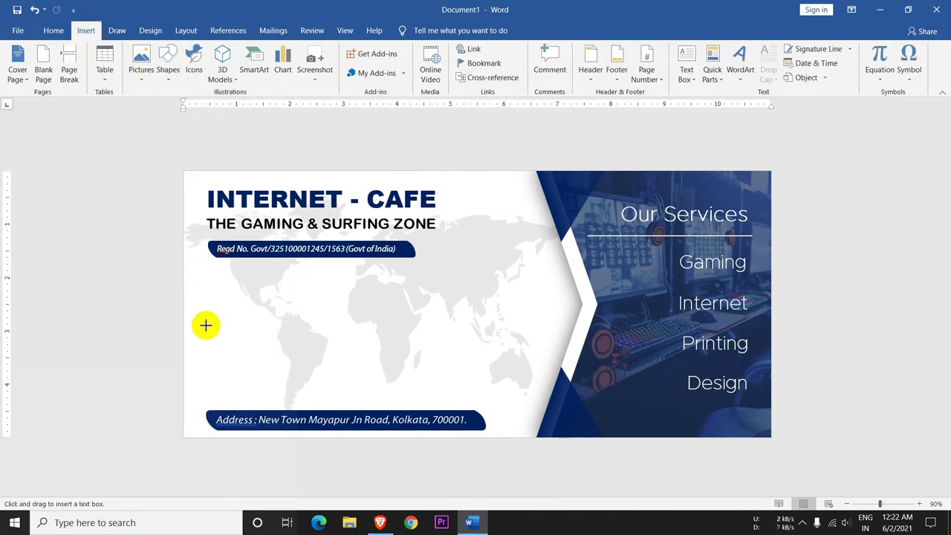
left_click_drag(208, 349, 319, 371)
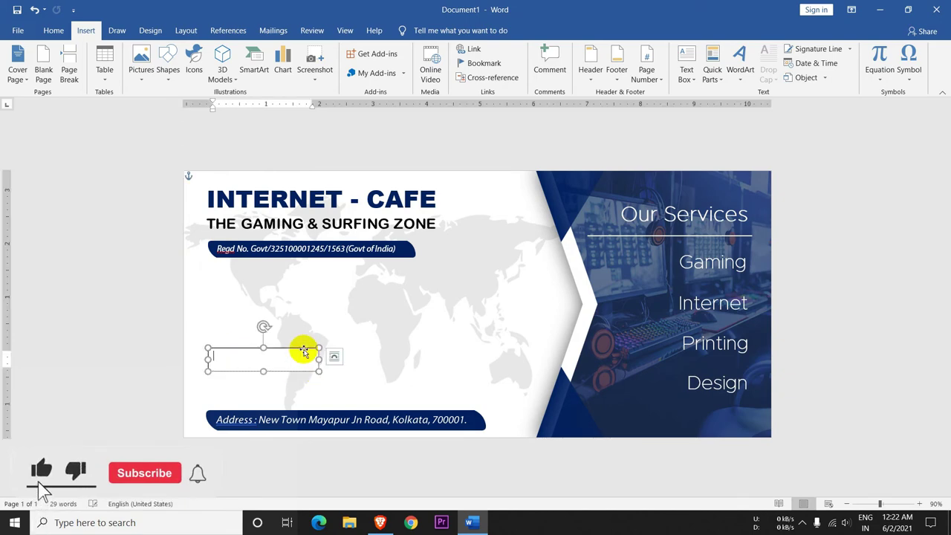
type("Contac")
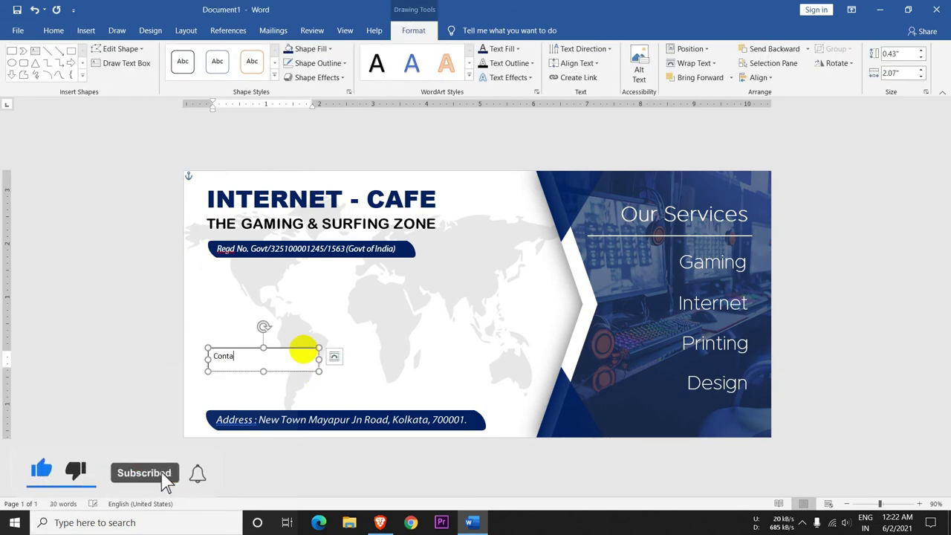
type("t us :")
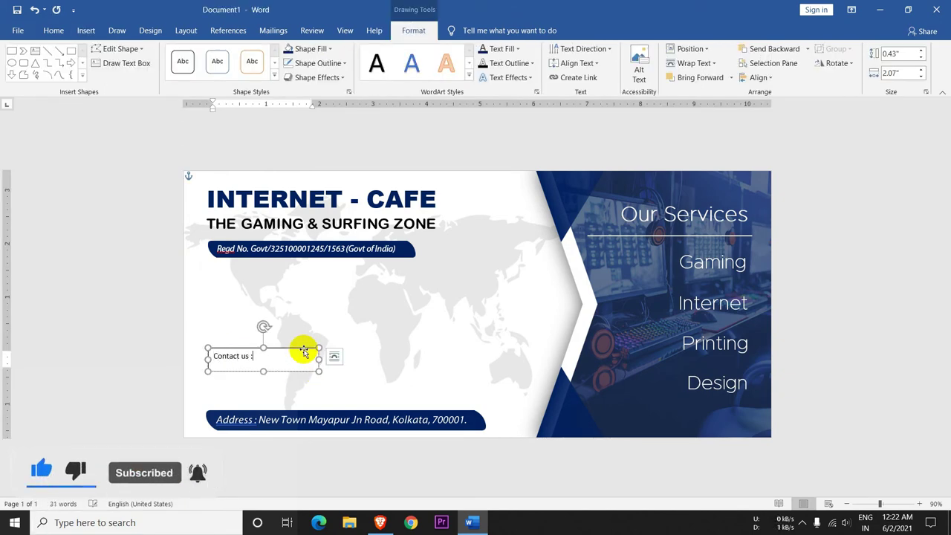
Set the 'Contact us :' text in Arial Rounded MT Bold
key("ctrl+a")
left_click(53, 31)
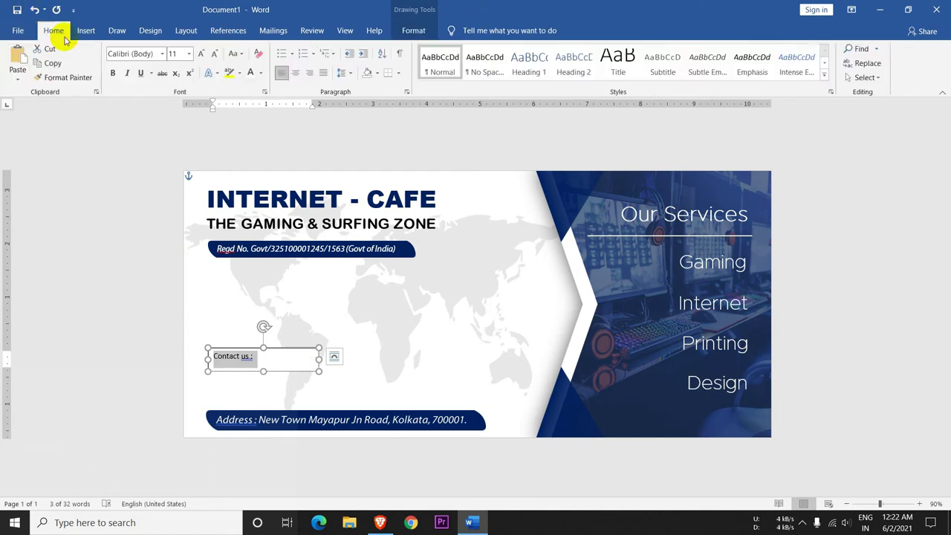
left_click(163, 55)
left_click(154, 144)
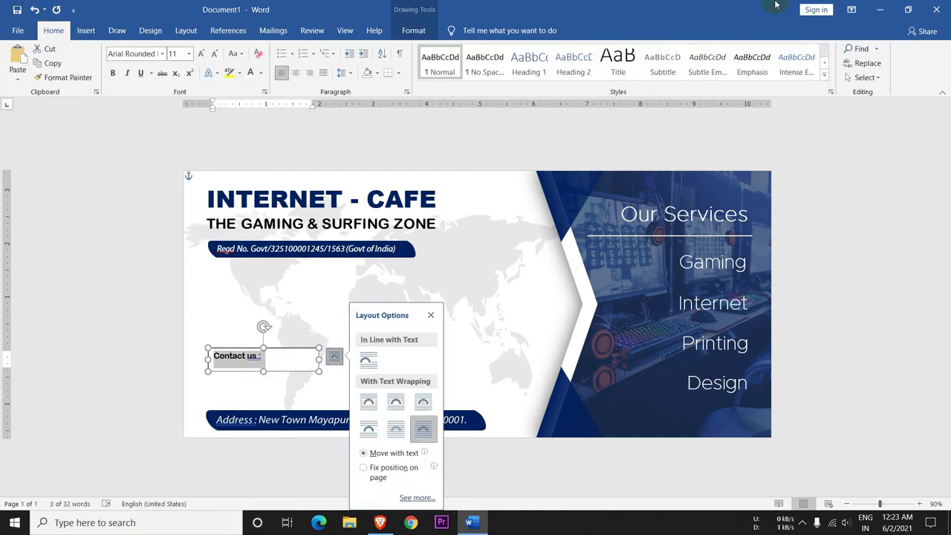
left_click(85, 30)
left_click(265, 329)
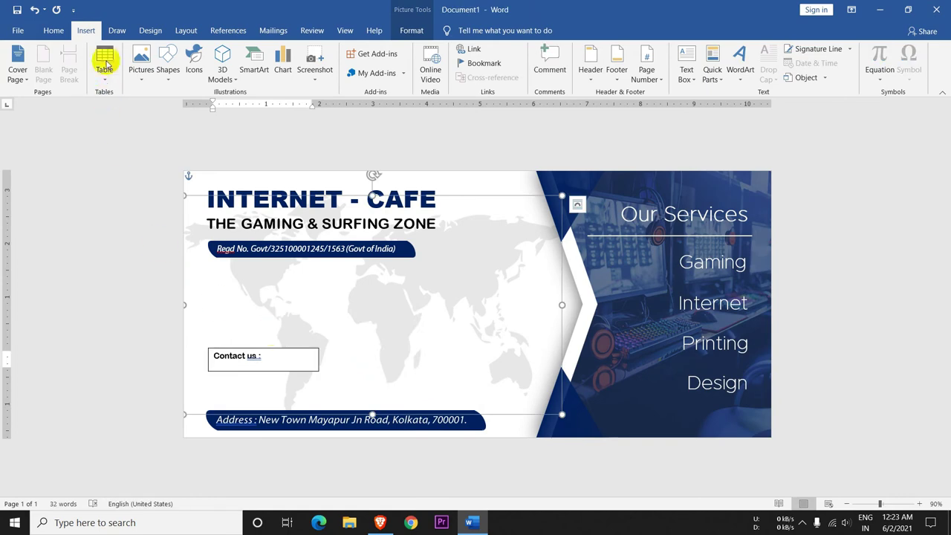
Insert the phone, WhatsApp and Gmail pictures from this device
left_click(143, 71)
left_click(154, 111)
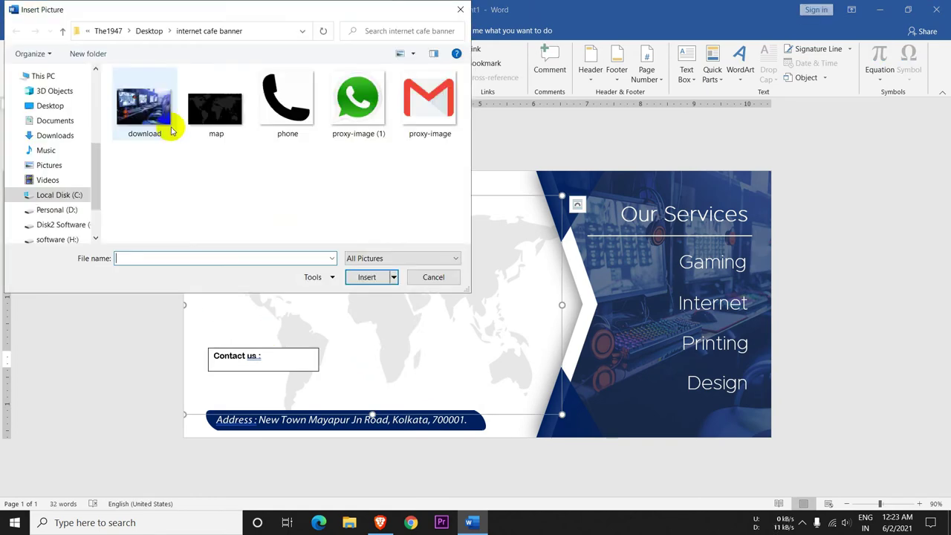
left_click(295, 136)
left_click(350, 115, "ctrl")
left_click(427, 119, "ctrl")
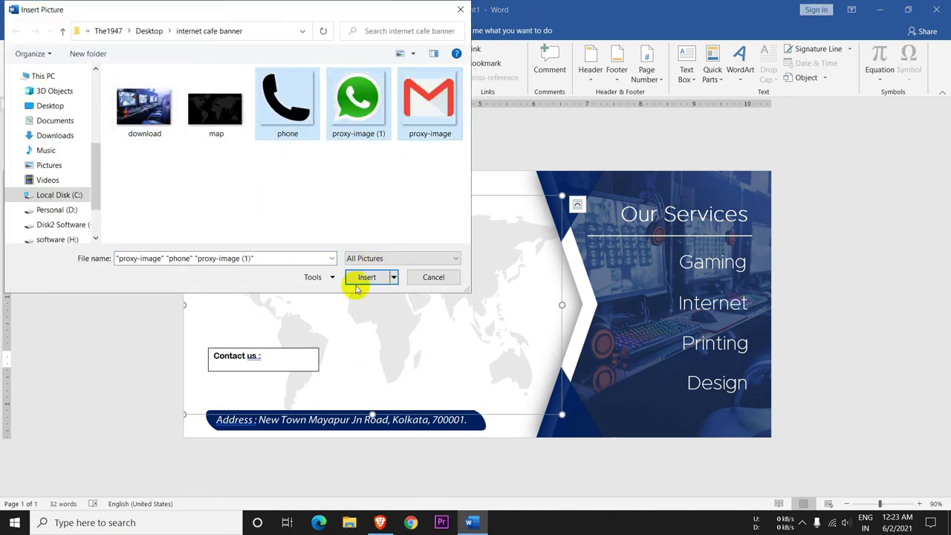
left_click(366, 276)
Float the WhatsApp and Gmail pictures in front of text and place them side by side
right_click(391, 298)
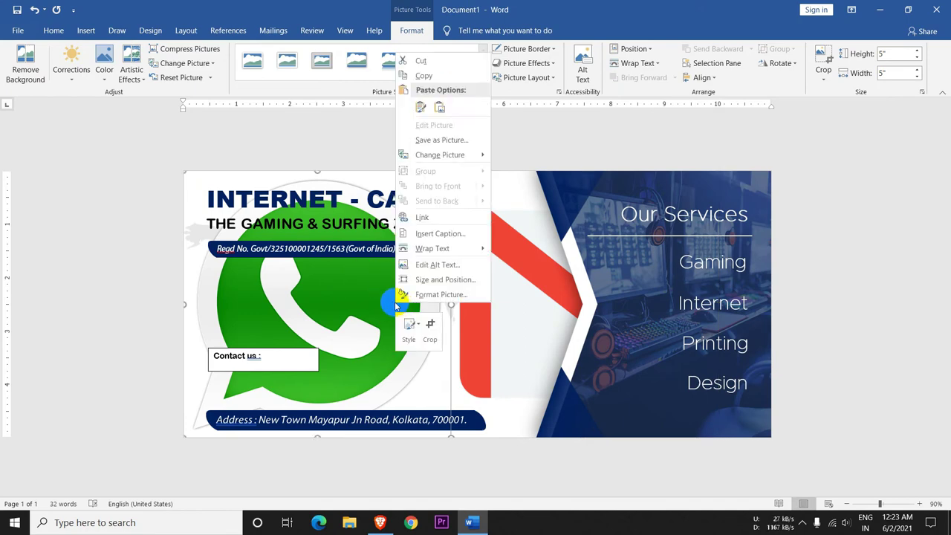
left_click(529, 333)
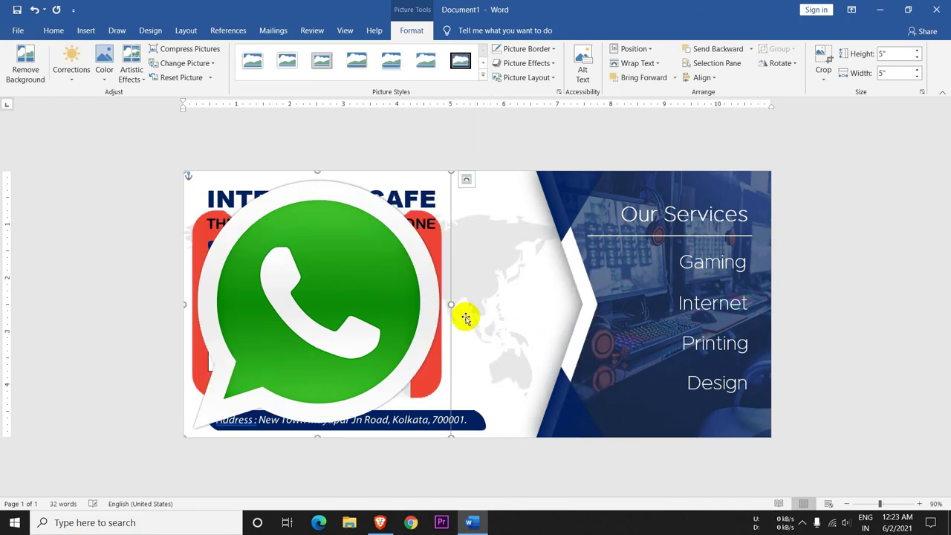
left_click_drag(468, 292, 512, 294)
right_click(272, 292)
mouse_move(311, 239)
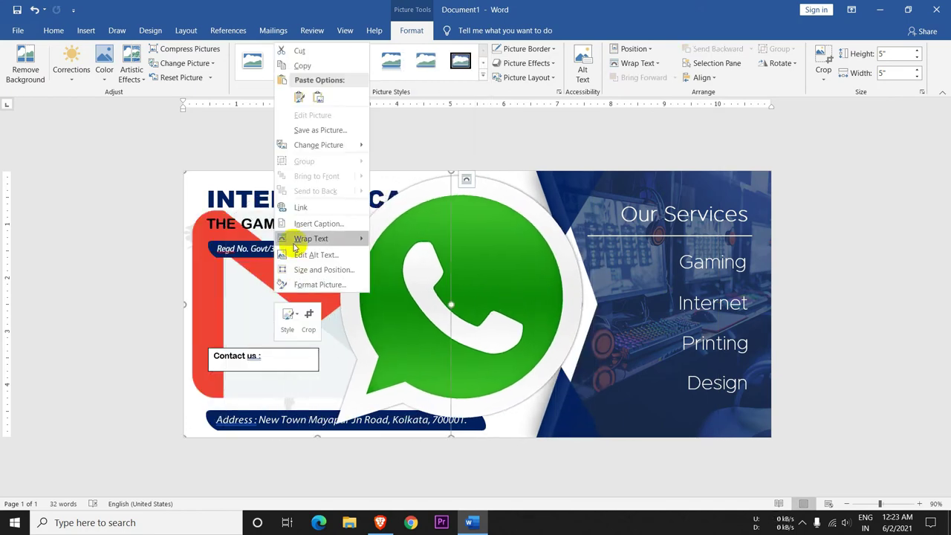
left_click(405, 319)
mouse_move(401, 320)
left_mouse_down()
mouse_move(476, 303)
mouse_move(555, 314)
mouse_move(505, 314)
left_mouse_up()
left_click(855, 353)
Re-insert the phone picture and float it in front of text
left_click(85, 30)
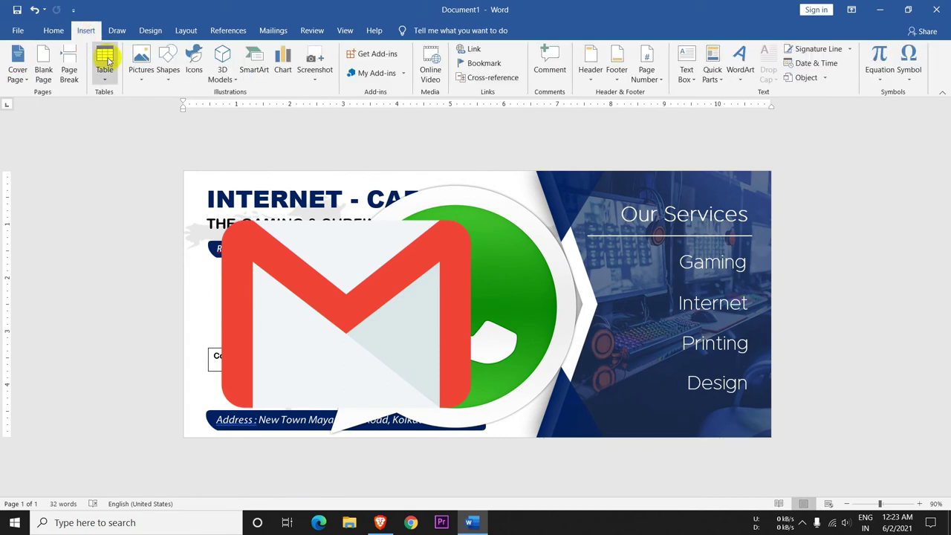
left_click(141, 57)
left_click(152, 171)
left_click(287, 98)
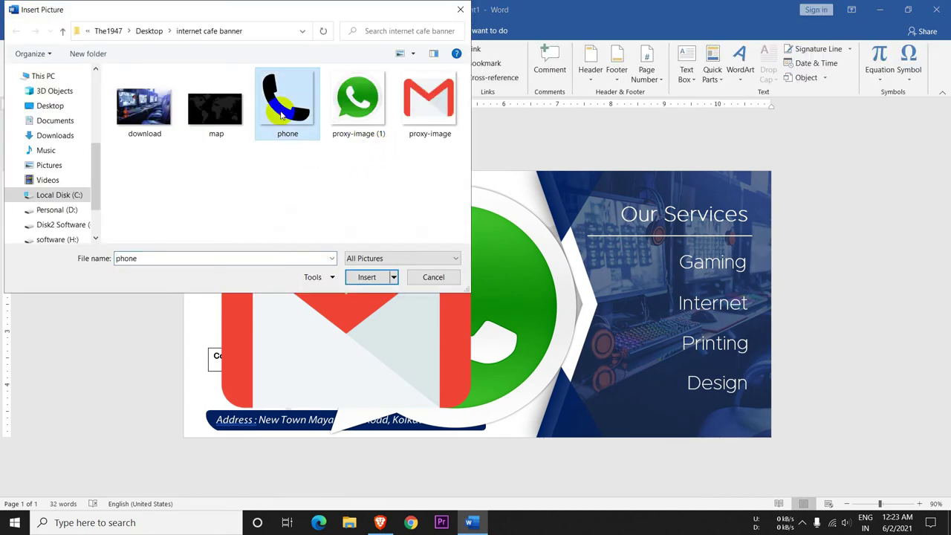
left_click(367, 276)
right_click(213, 231)
mouse_move(247, 429)
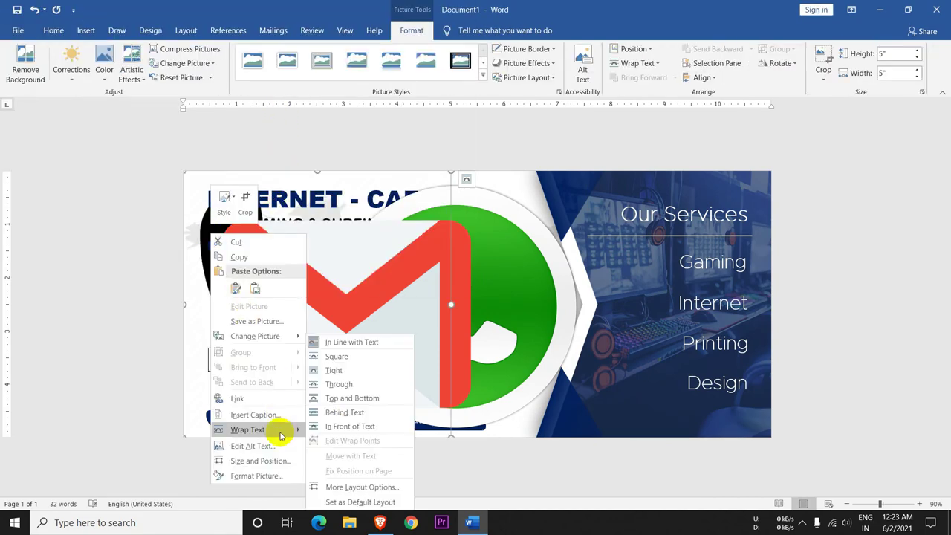
left_click(375, 426)
Select all three icons together to edit their height
left_click(457, 304, "ctrl")
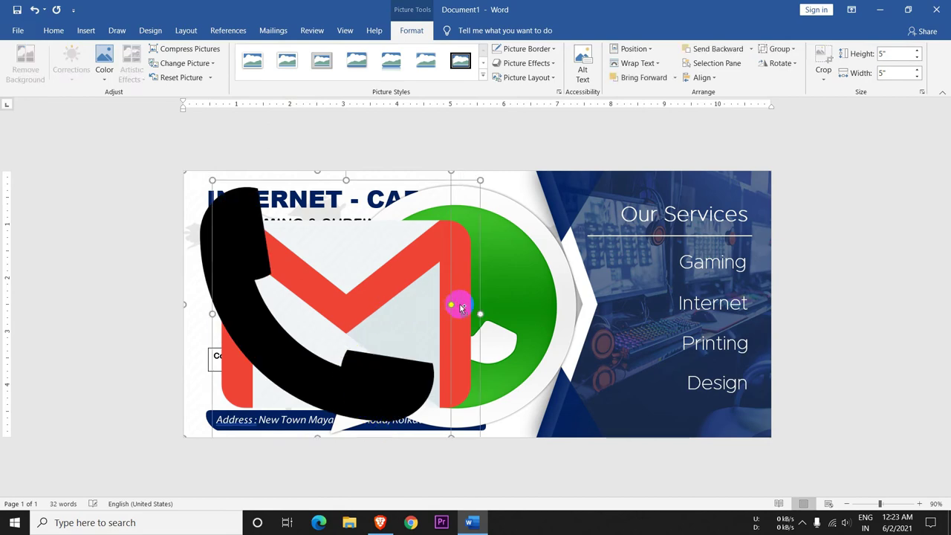
left_click(507, 300, "ctrl")
left_click(883, 53)
type("0.3")
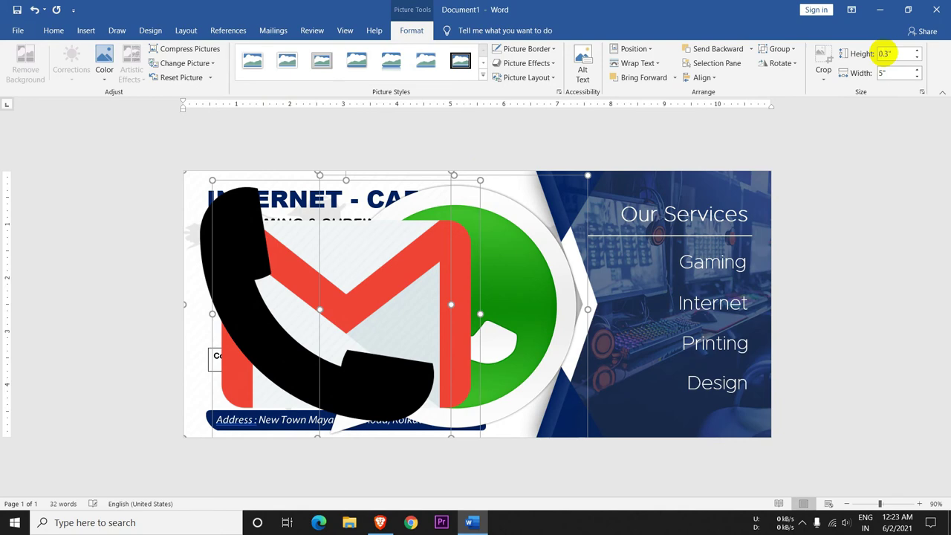
Shrink the three icons to 0.3" and move them near the Contact us box
key("Return")
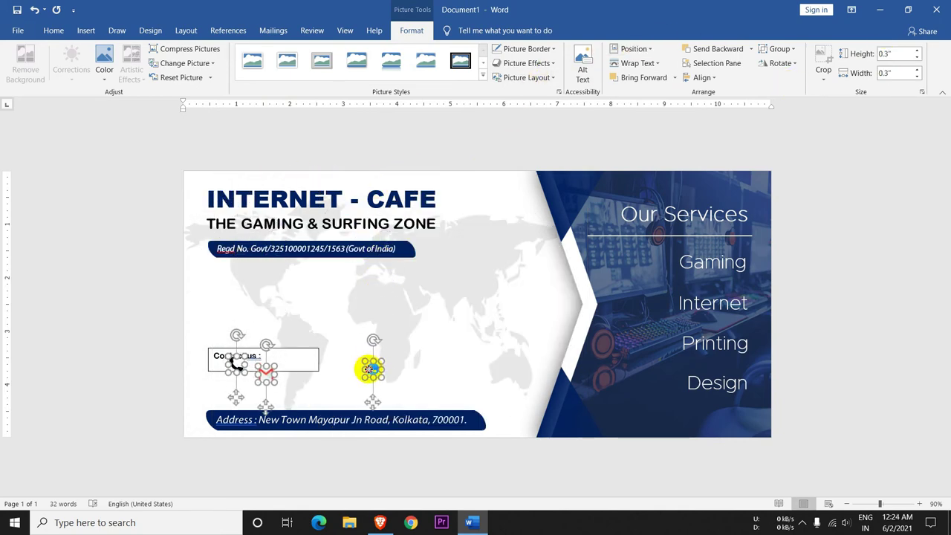
left_click_drag(327, 182, 367, 319)
scroll(243, 321, "up", 9)
scroll(237, 342, "down", 2)
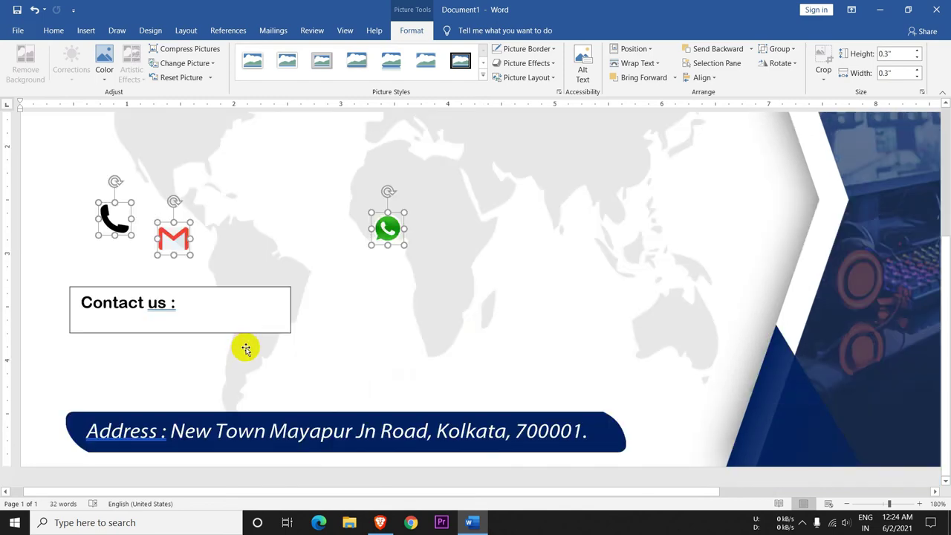
left_click(431, 384)
Stack the Gmail and phone icons below Contact us and tilt the phone icon slightly
left_click(175, 238)
left_click_drag(174, 238, 102, 378)
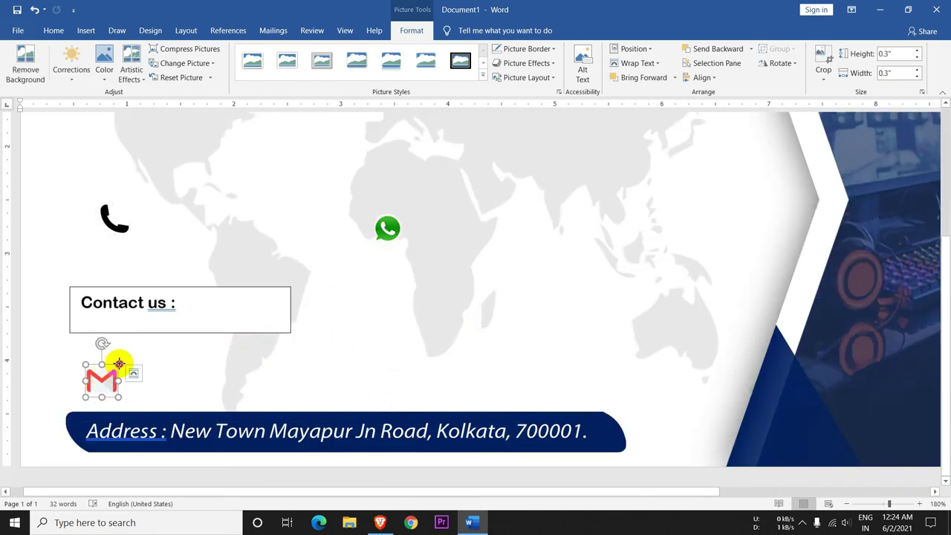
left_click_drag(124, 334, 123, 305)
left_click_drag(113, 219, 97, 342)
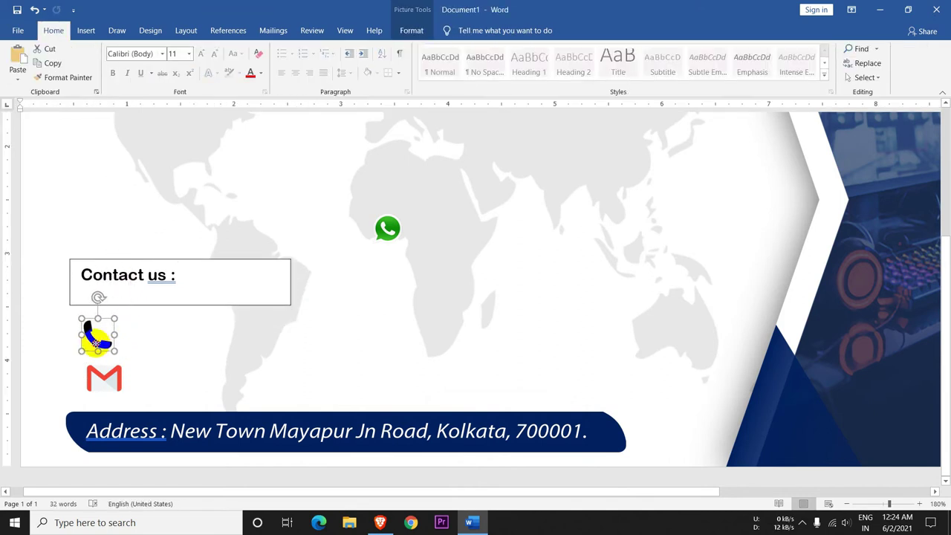
left_click_drag(98, 297, 112, 295)
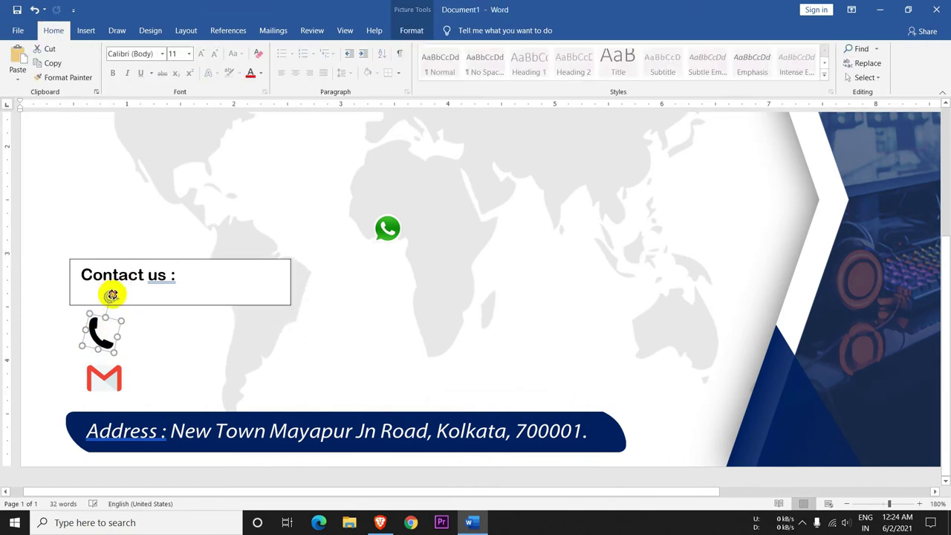
left_click_drag(111, 297, 107, 301)
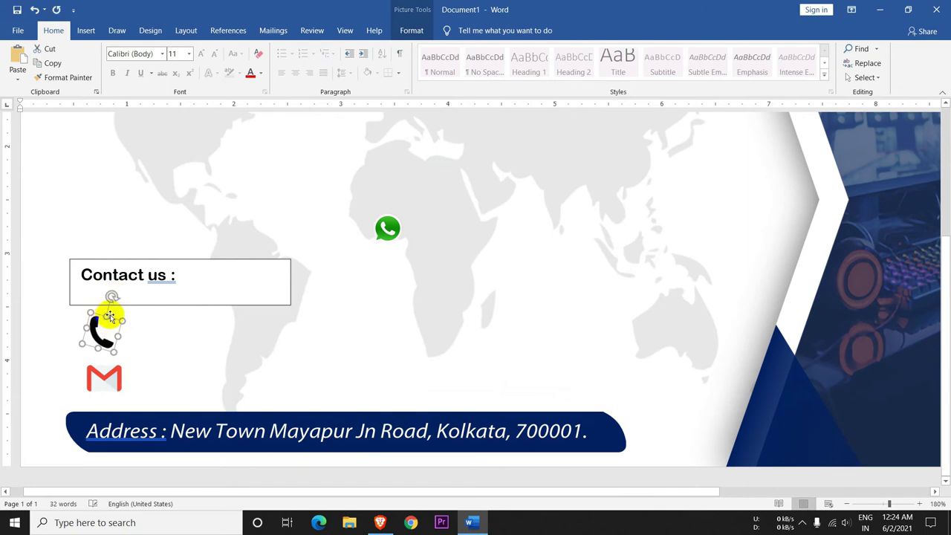
Give the Contact us box No Outline and No Fill
left_click(153, 304)
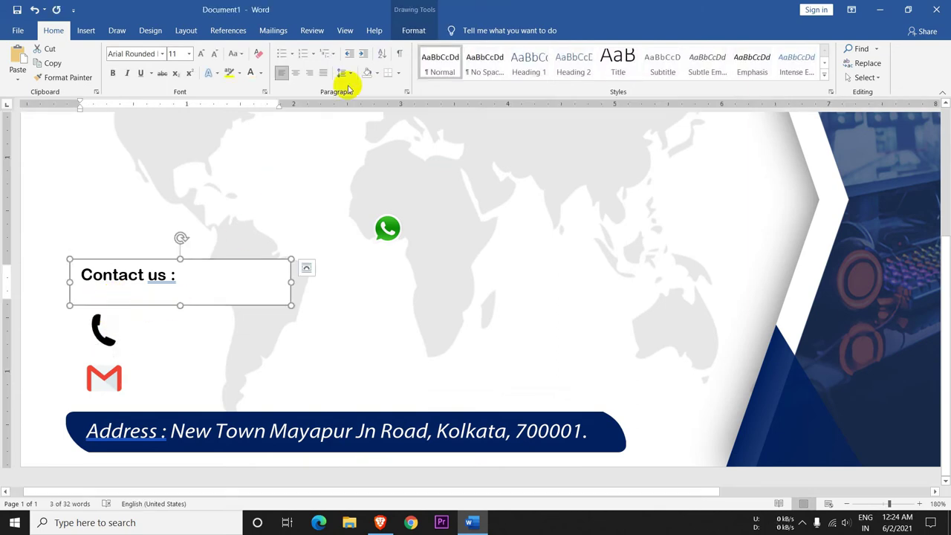
left_click(413, 30)
left_click(319, 63)
left_click(319, 158)
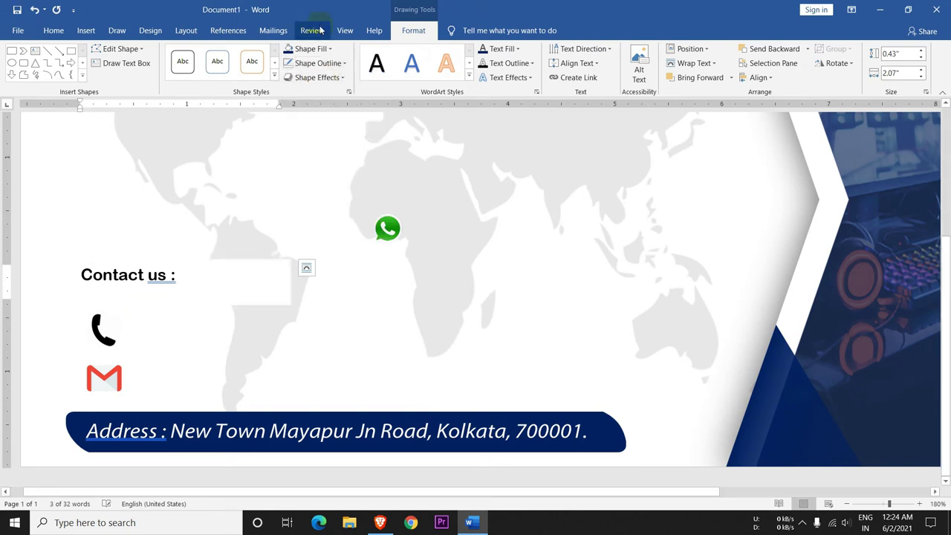
left_click(311, 48)
left_click(306, 157)
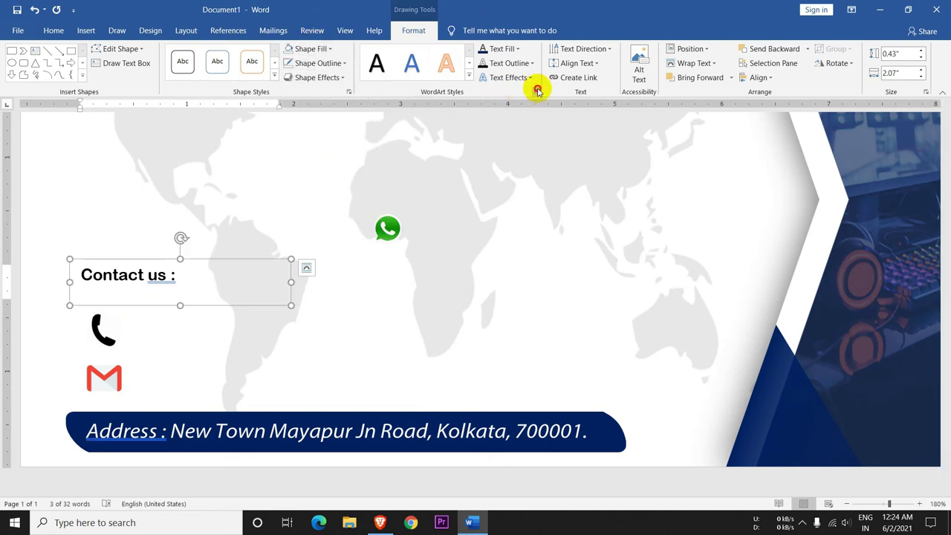
Apply the first Warp transform to 'Contact us :' and nudge the box up-left
left_click(536, 92)
left_click(508, 77)
mouse_move(523, 236)
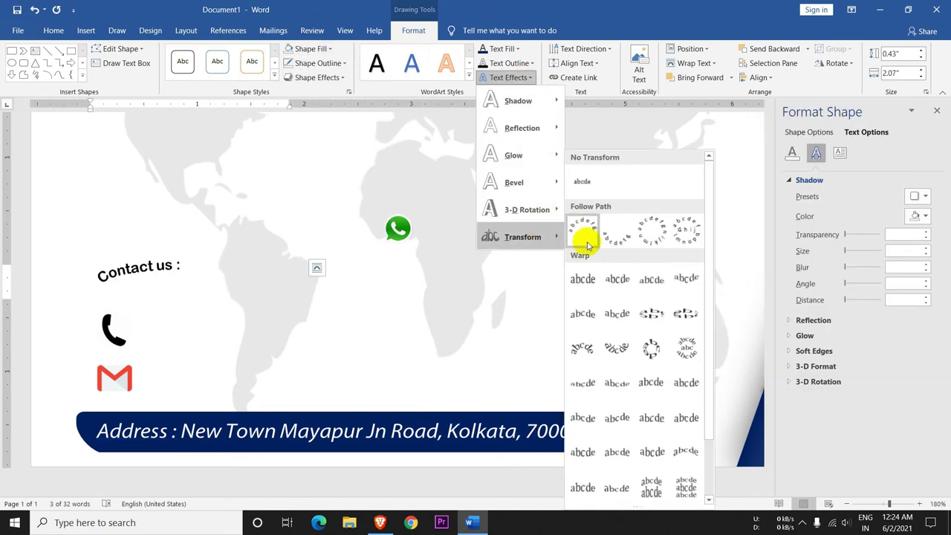
left_click(577, 276)
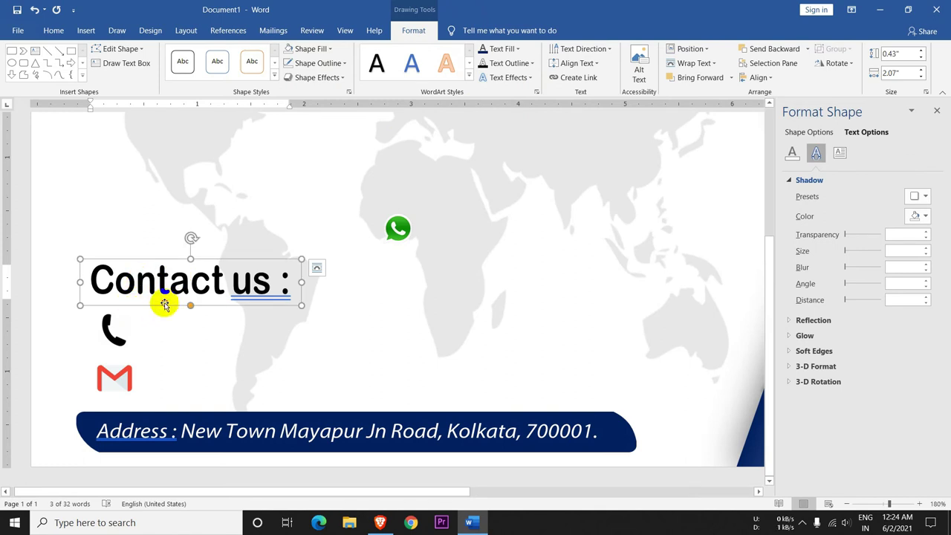
left_click_drag(164, 304, 159, 296)
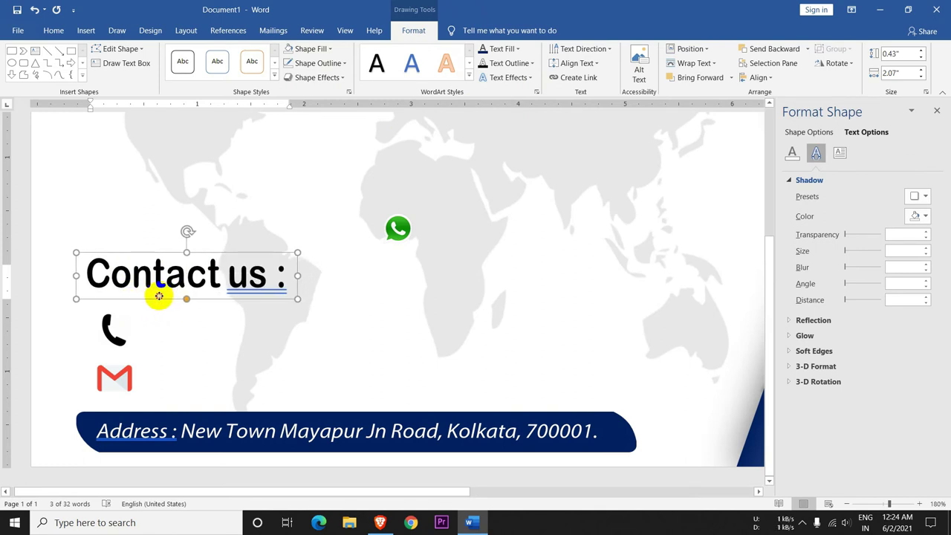
right_click(249, 291)
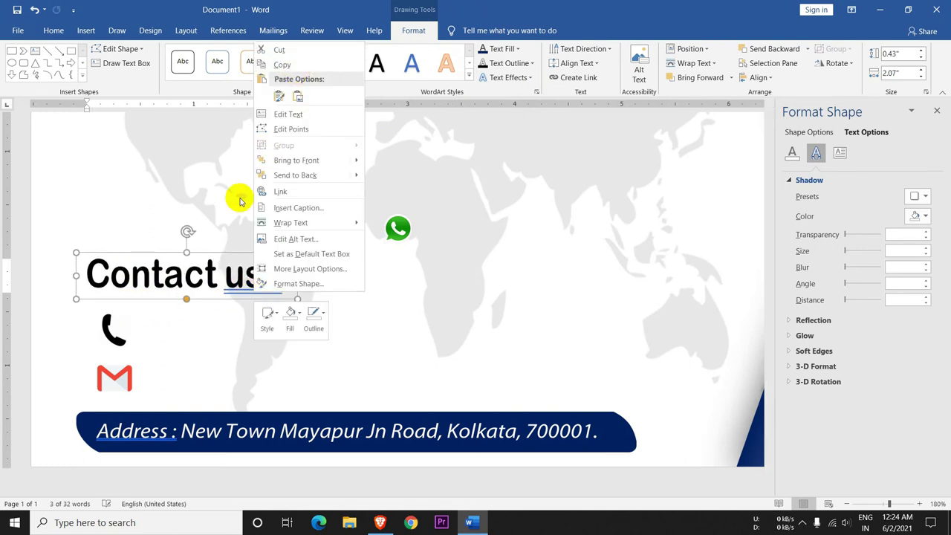
left_click(260, 278)
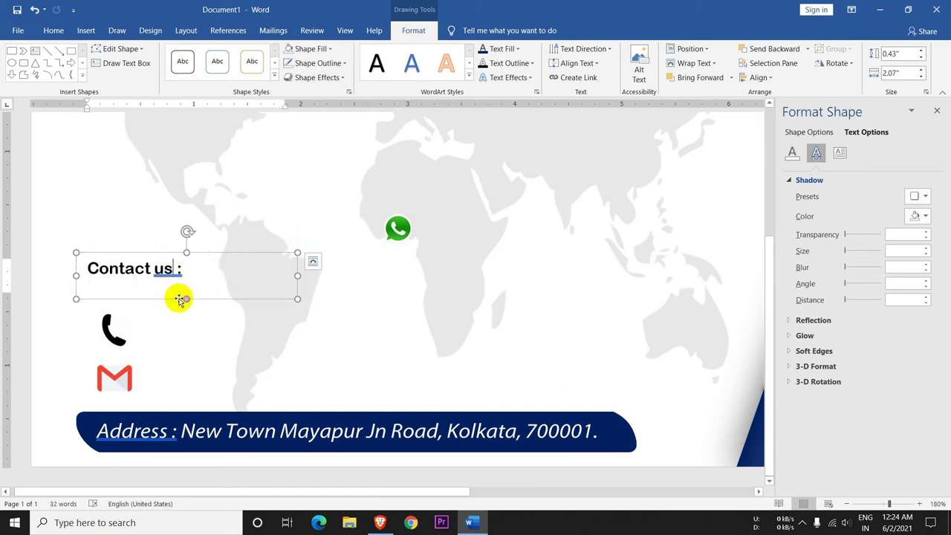
Enlarge Contact us and duplicate the box beside the phone and mail icons
key("ctrl+y")
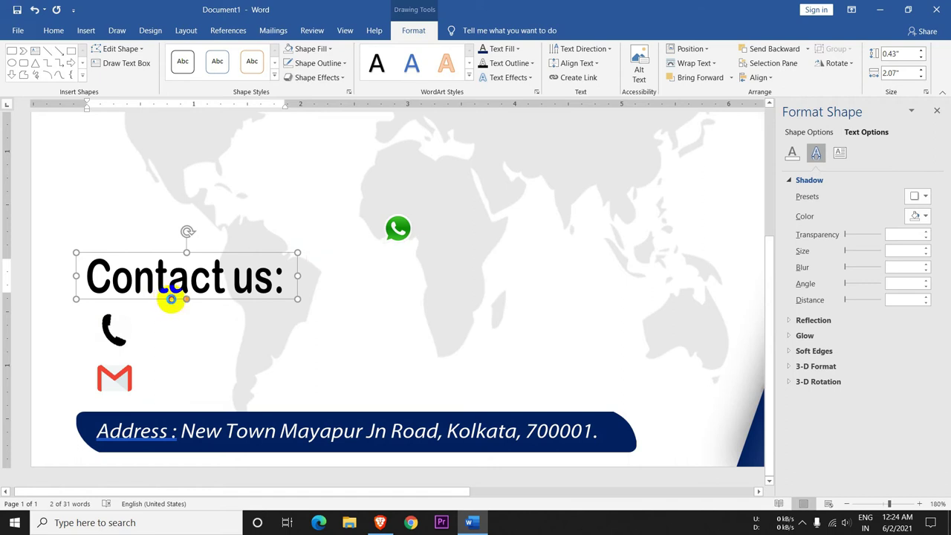
mouse_move(171, 298)
left_mouse_down()
mouse_move(232, 348)
mouse_move(219, 378)
left_mouse_up()
key("ctrl+z")
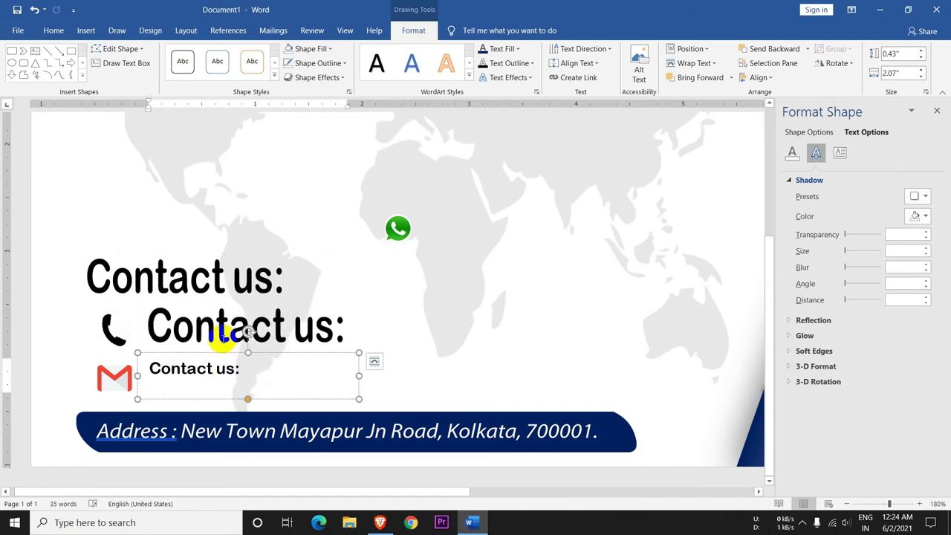
Replace the mail-line copy with the e-mail address set in Pristina
key("ctrl+a")
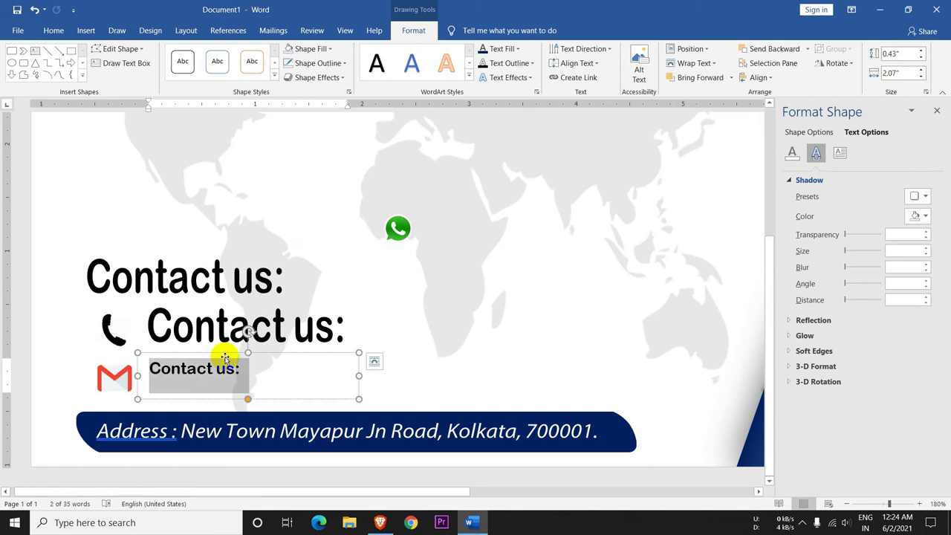
type("youremail@example")
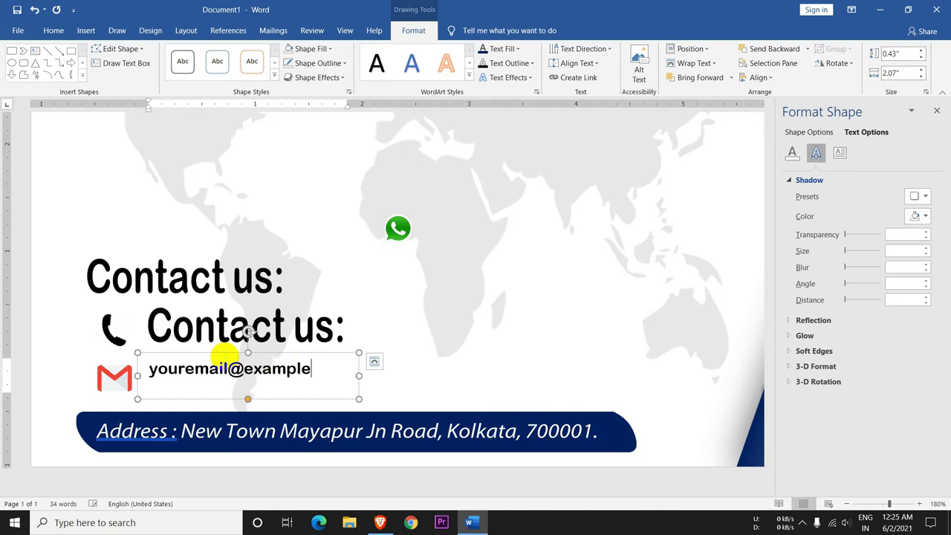
type(".com")
key("ctrl+a")
left_click(373, 361)
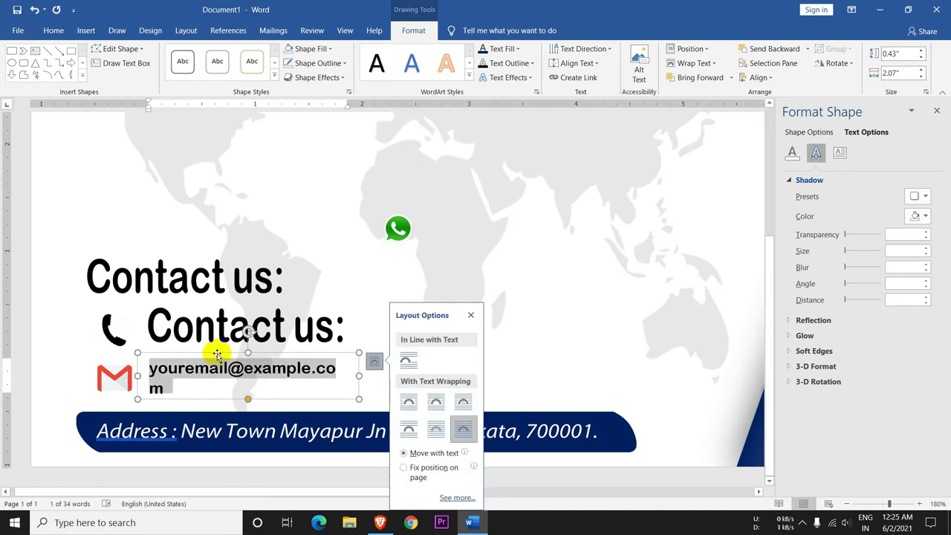
left_click(54, 30)
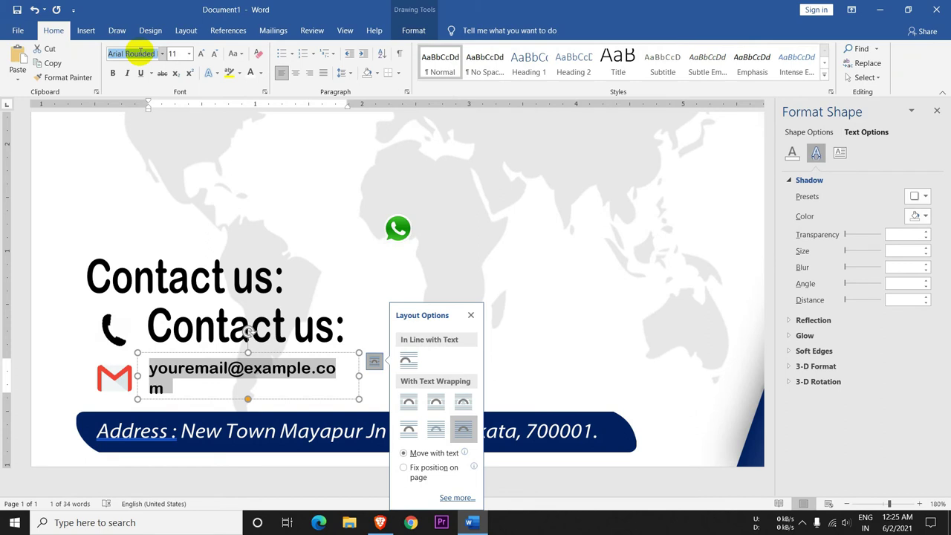
type("Pristina")
key("Return")
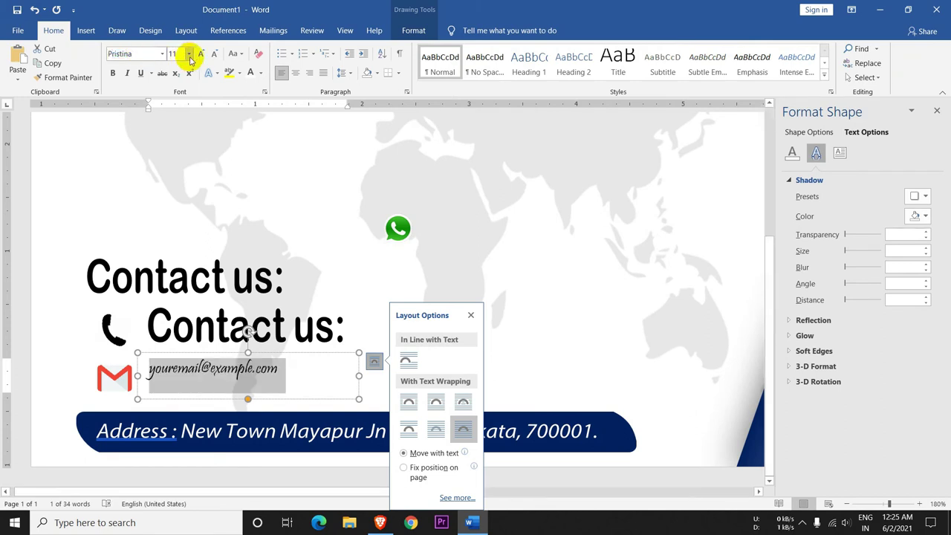
Apply a Warp transform to the e-mail text and widen its box to 2.5"
left_click(416, 31)
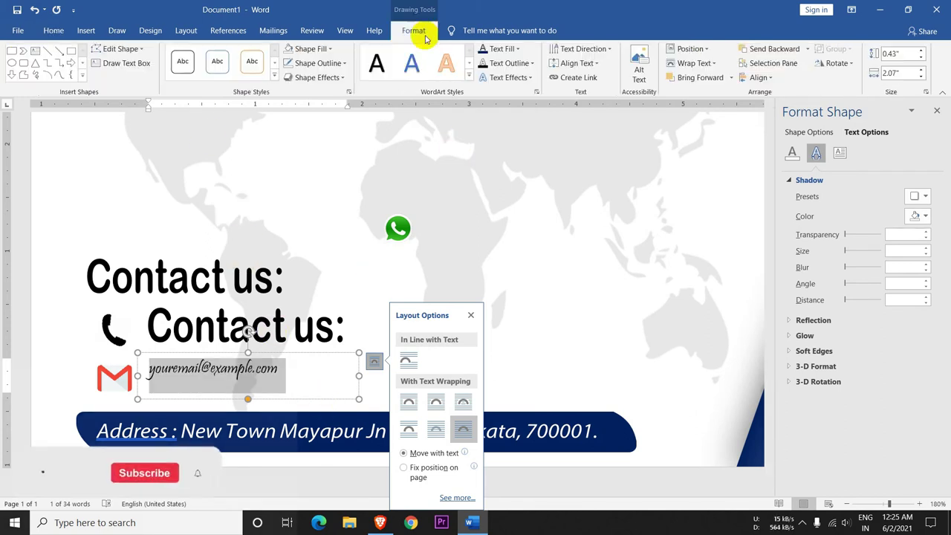
left_click(520, 77)
mouse_move(522, 236)
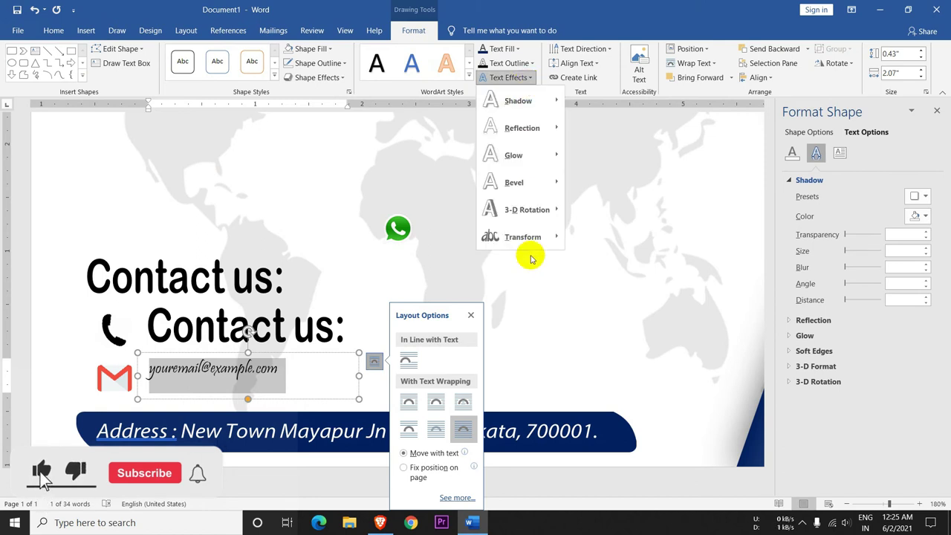
left_click(604, 279)
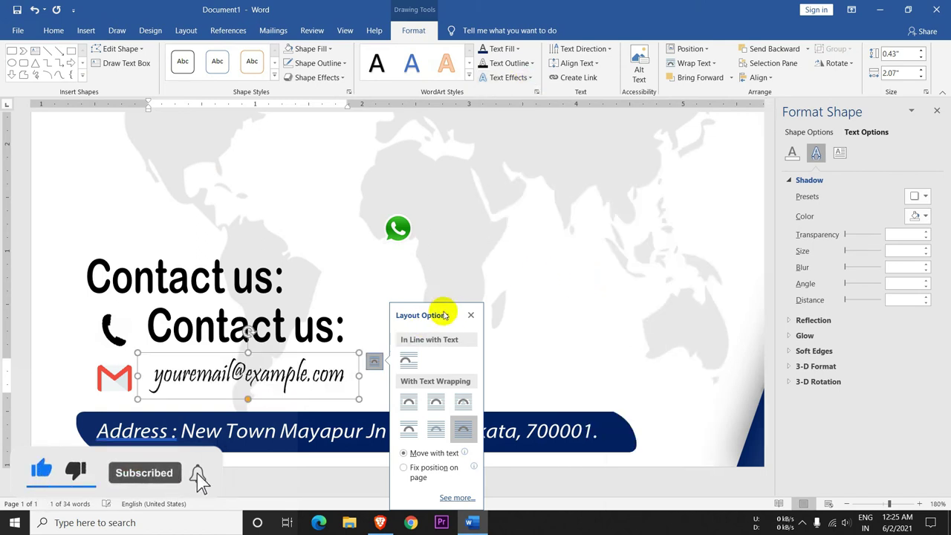
left_click(471, 315)
left_click_drag(359, 377, 405, 377)
left_click_drag(272, 352, 271, 360)
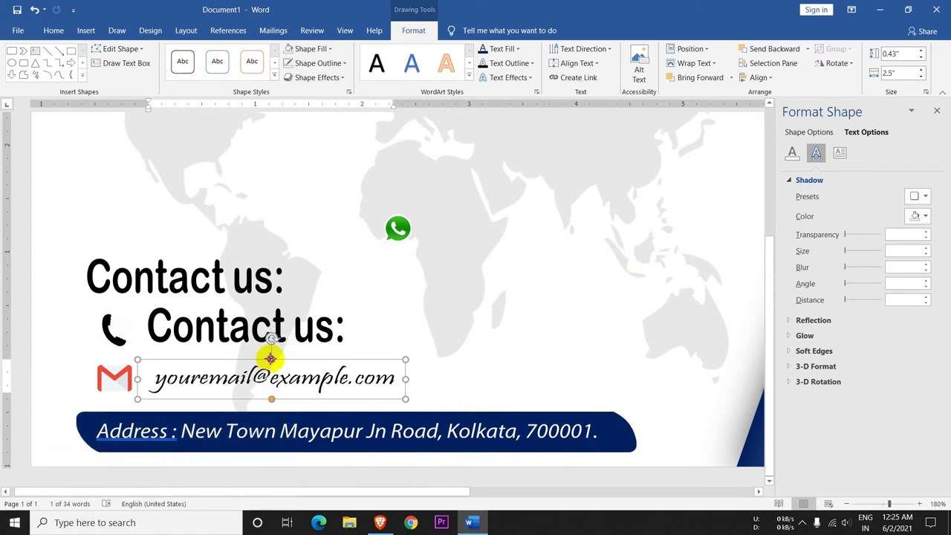
Replace the copy beside the phone icon with the phone number in enlarged Arial Black
left_click(233, 336)
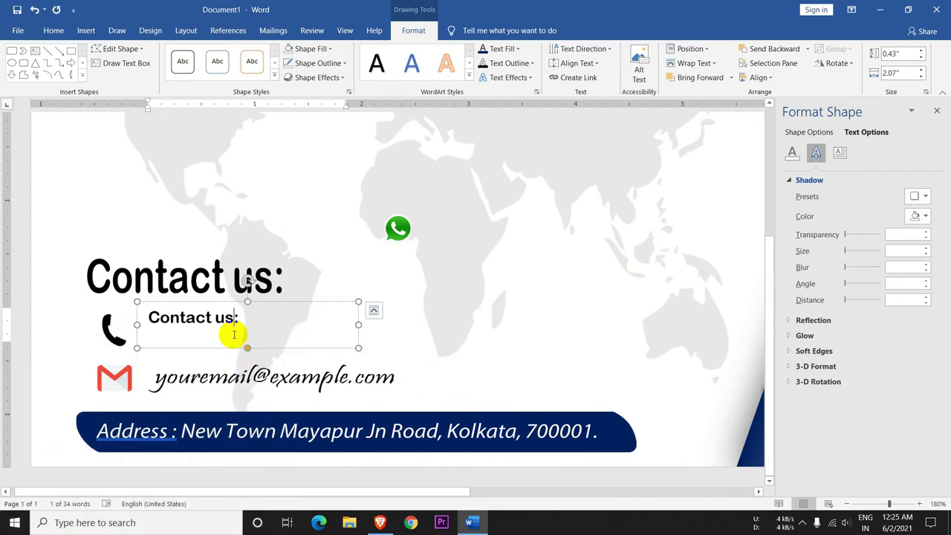
key("ctrl+a")
left_click(53, 31)
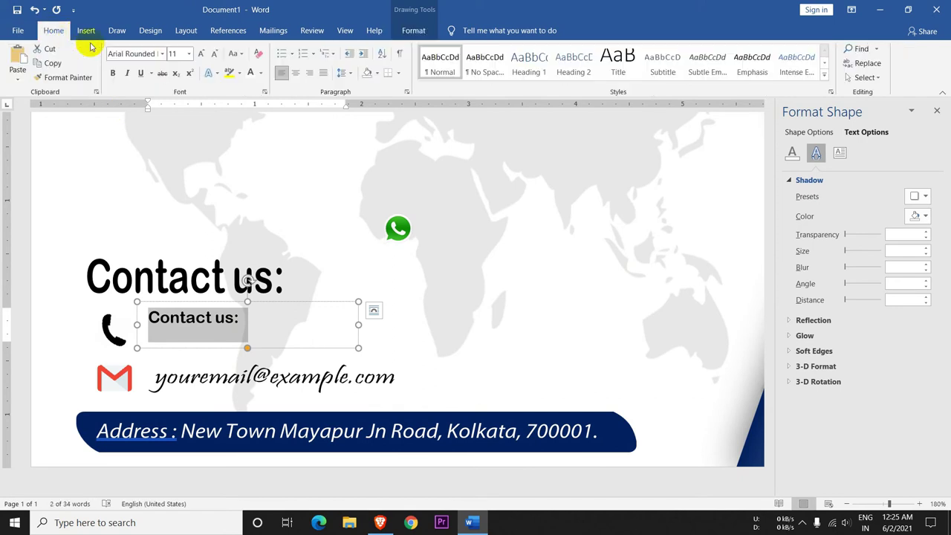
left_click(130, 53)
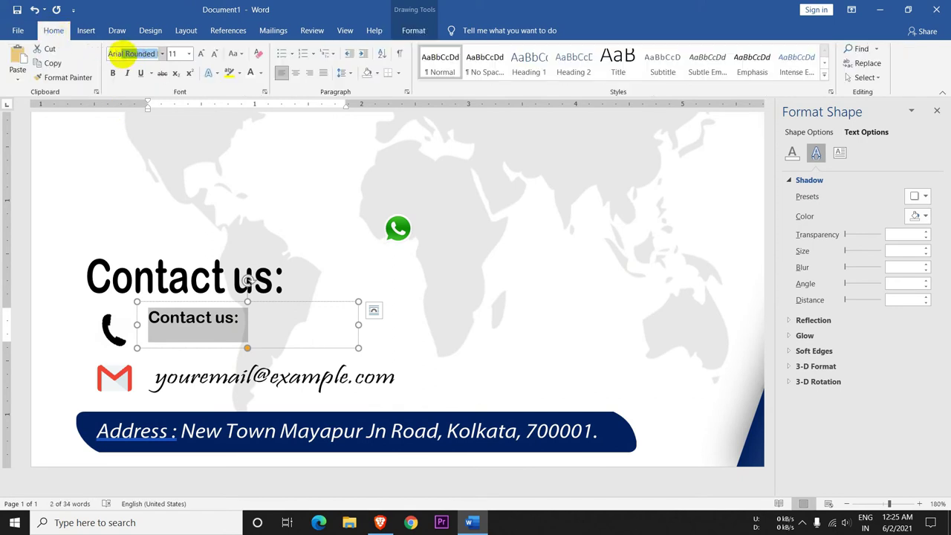
type("Arial Black")
key("Return")
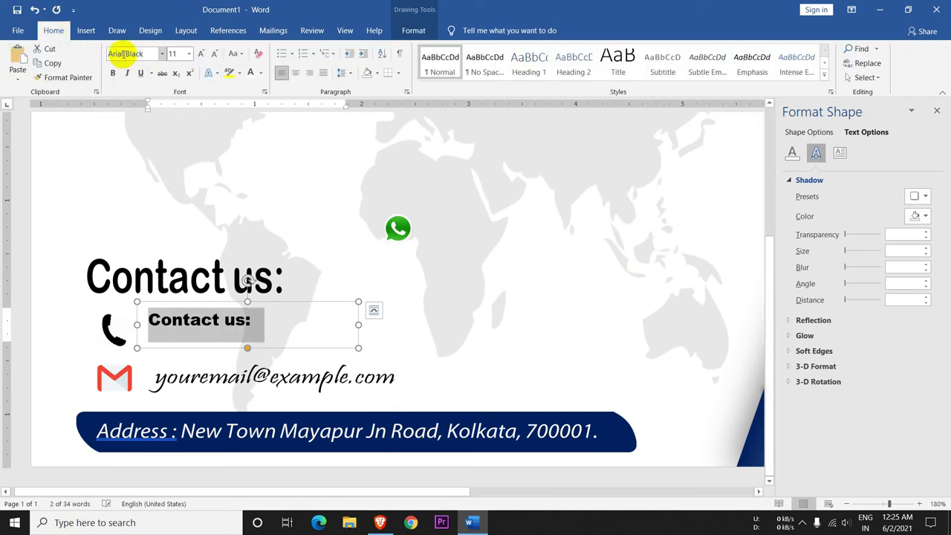
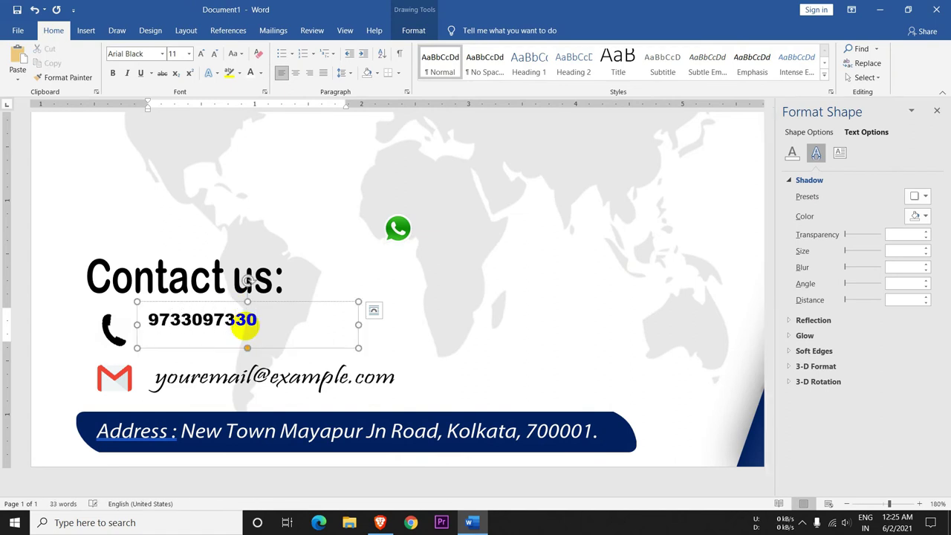
key("ctrl+shift+period")
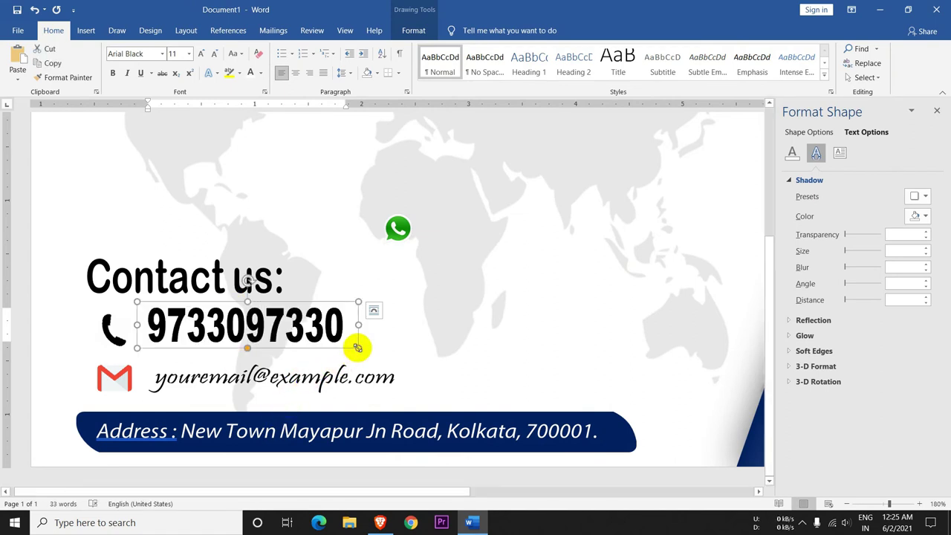
Adjust the number box and move the WhatsApp icon right of the phone number
left_click_drag(247, 302, 219, 310)
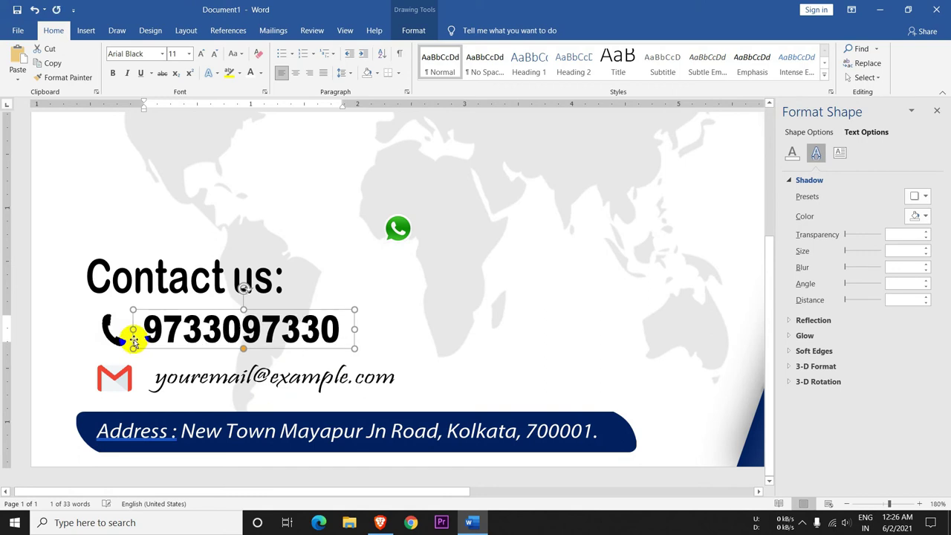
left_click(398, 230)
left_click_drag(398, 232, 378, 335)
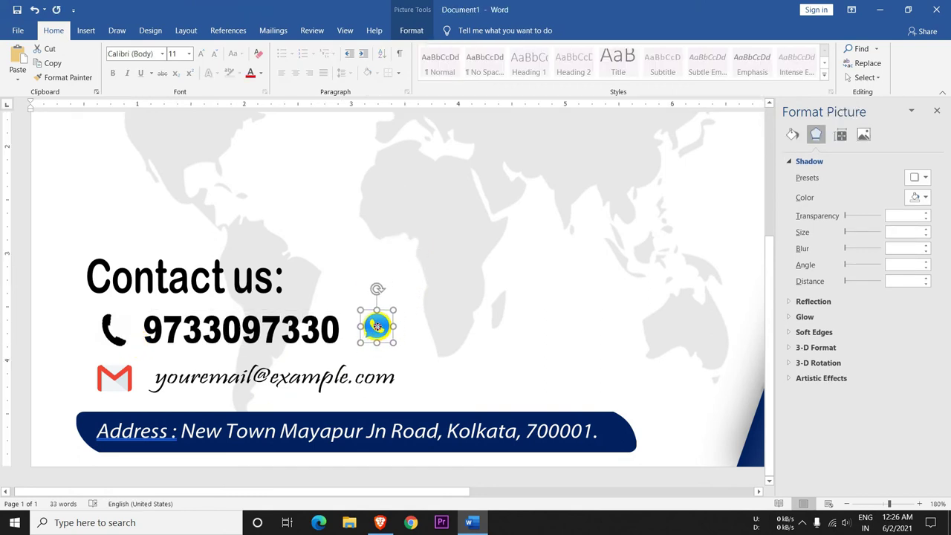
Copy the e-mail box beside the WhatsApp icon and retype it as '(available)'
left_click(254, 369)
left_click(255, 369)
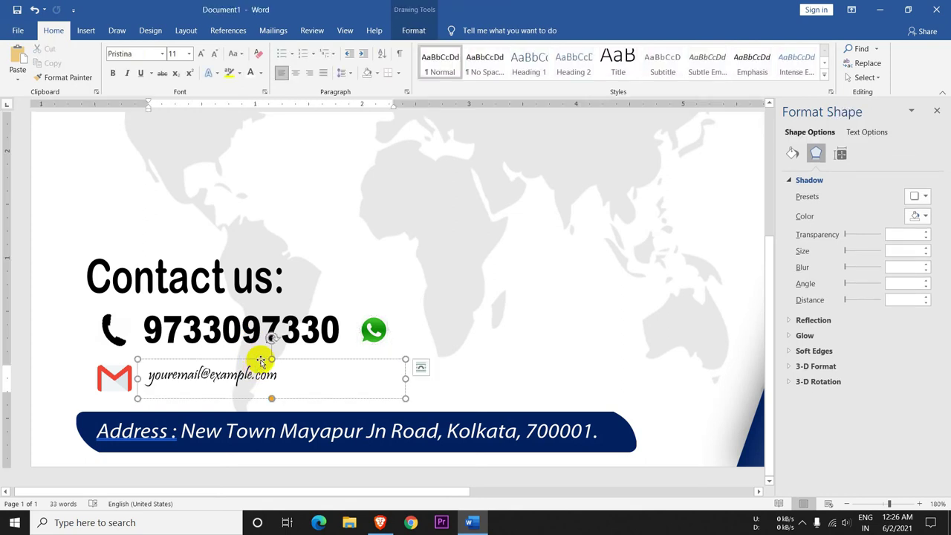
left_click_drag(255, 366, 495, 309)
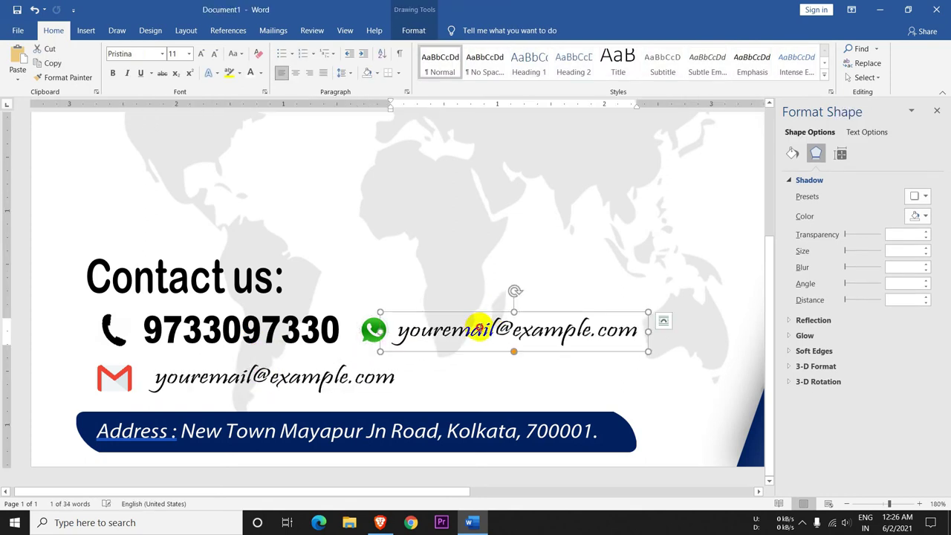
triple_click(478, 335)
type("available)")
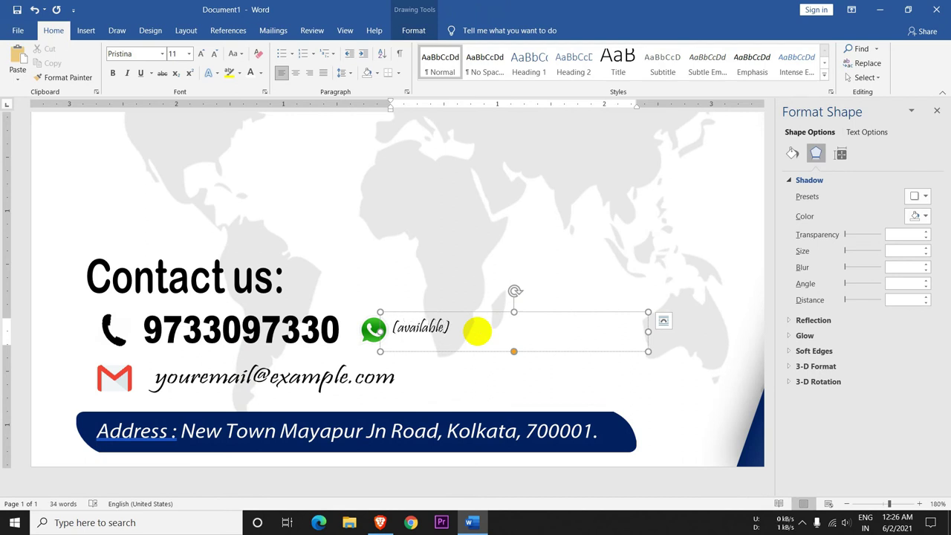
Set the '(available)' label in bold Calibri Light
triple_click(477, 331)
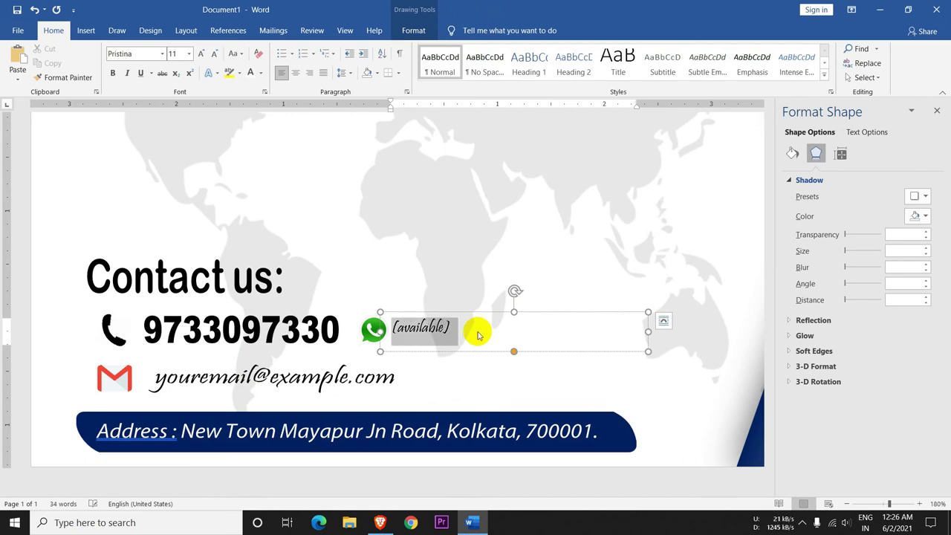
left_click(143, 52)
type("Calibri")
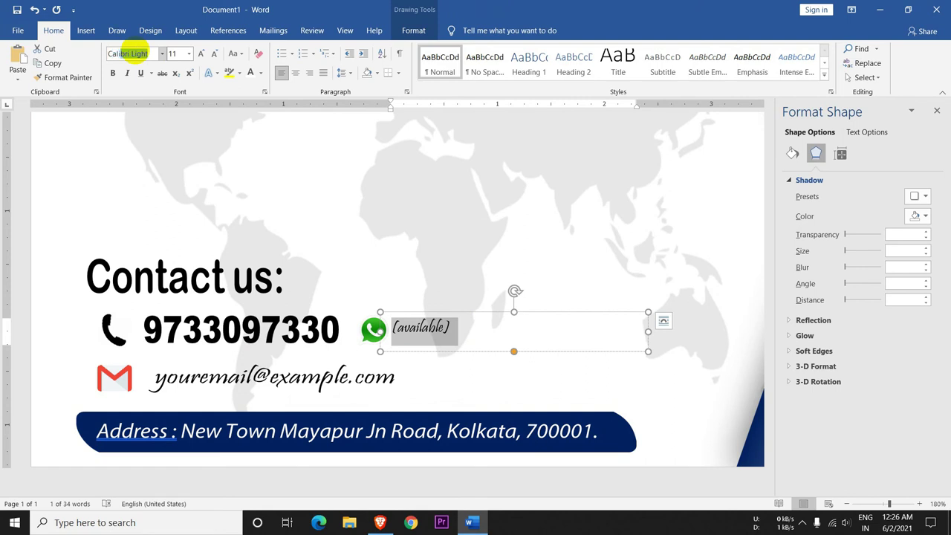
type(" Light")
key("Return")
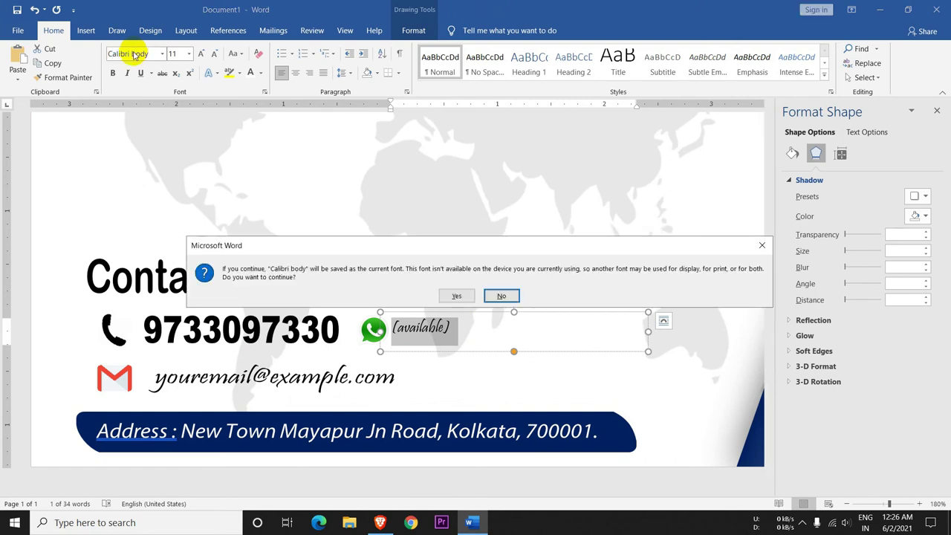
key("y")
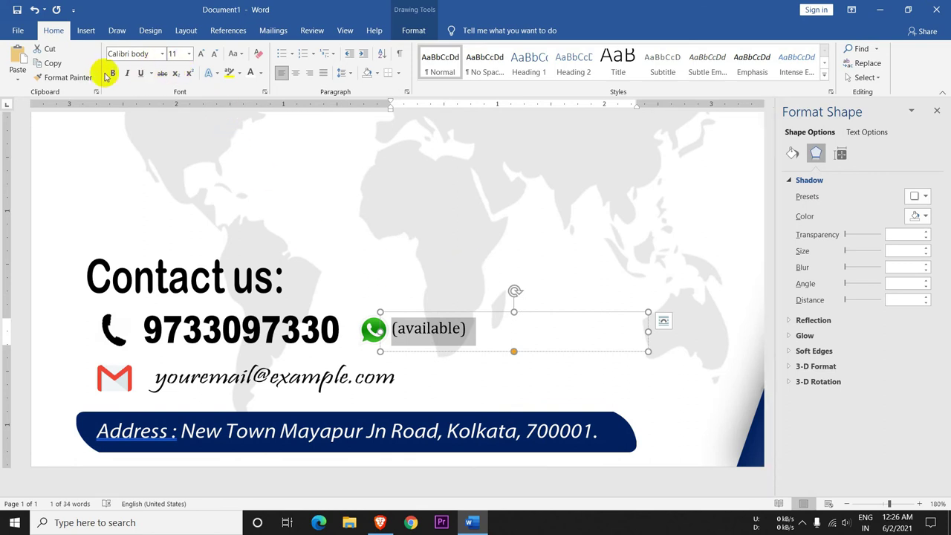
left_click(112, 72)
Shrink the '(available)' box and nudge it next to the WhatsApp icon
left_click(490, 352)
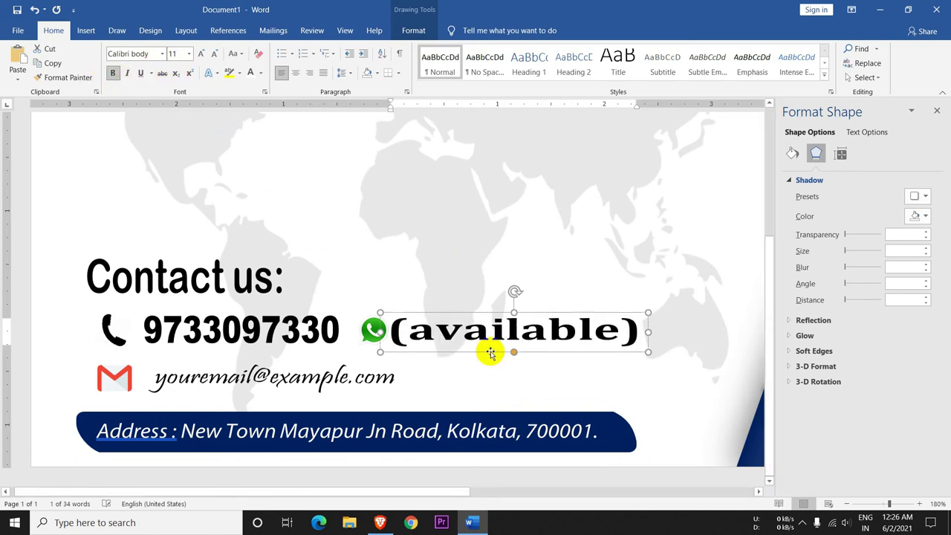
left_click_drag(648, 312, 487, 321)
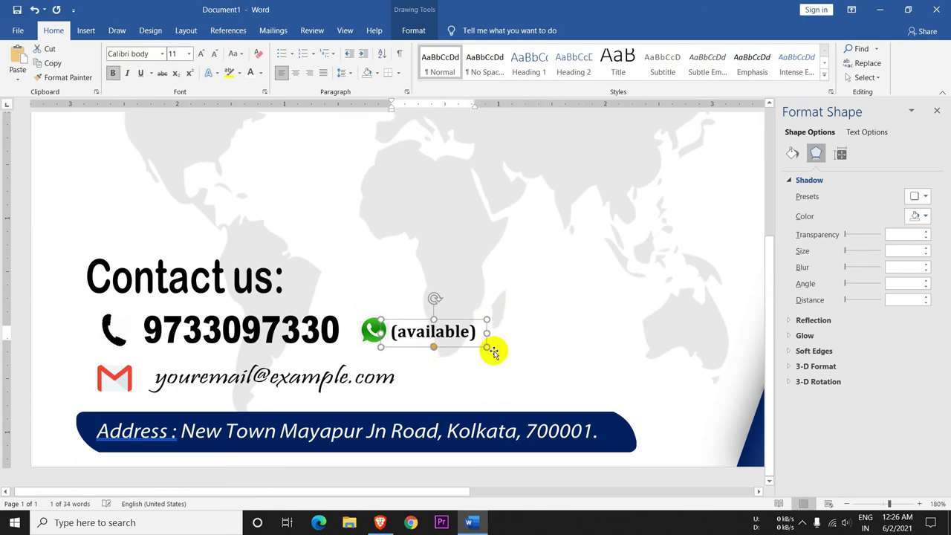
left_click_drag(492, 352, 497, 350)
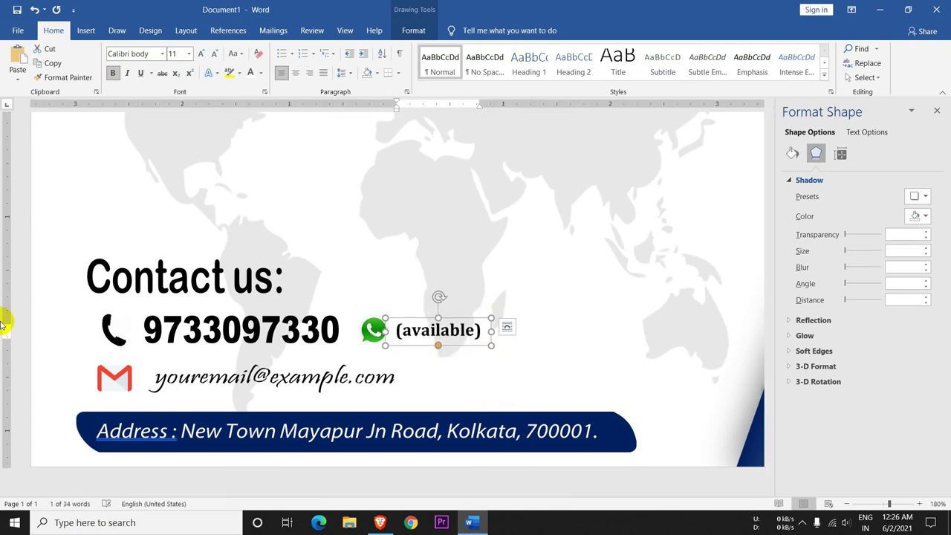
scroll(225, 330, "down", 11, "ctrl")
Make the blue address bar group slightly shorter
left_click(327, 444)
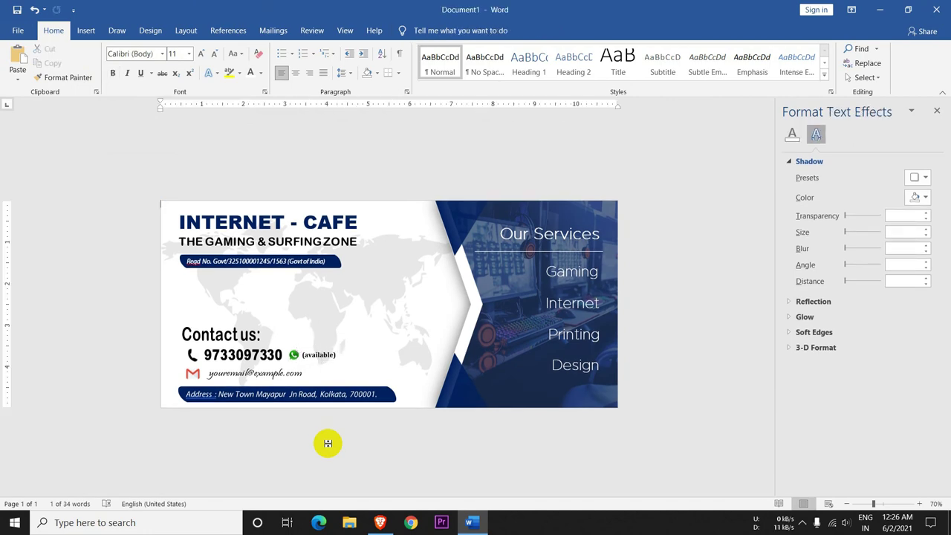
scroll(308, 409, "up", 8, "ctrl")
scroll(218, 393, "up", 7, "ctrl")
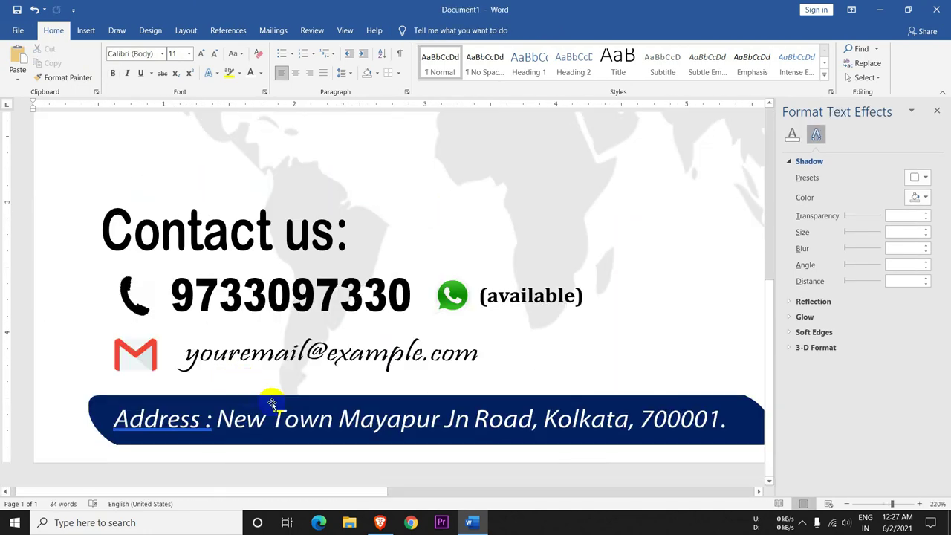
left_click(272, 402)
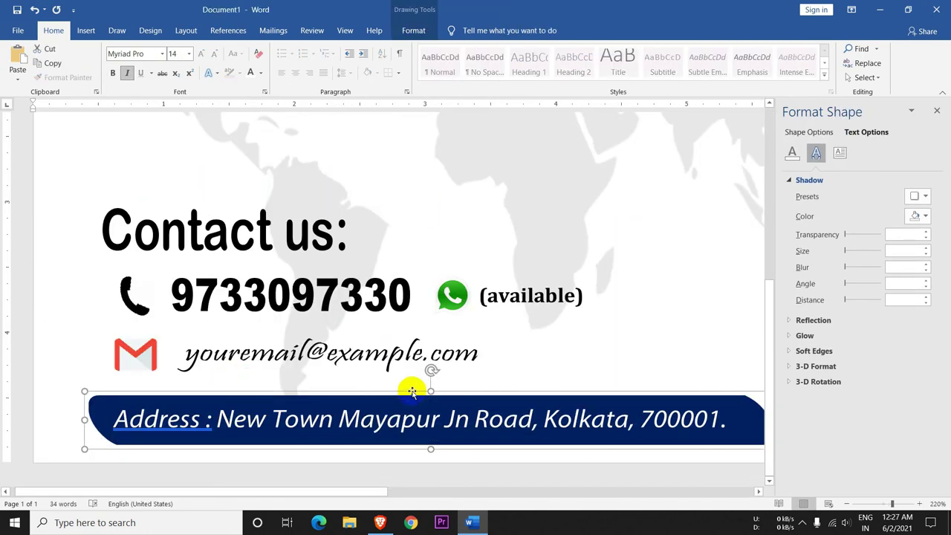
left_click_drag(431, 390, 432, 399)
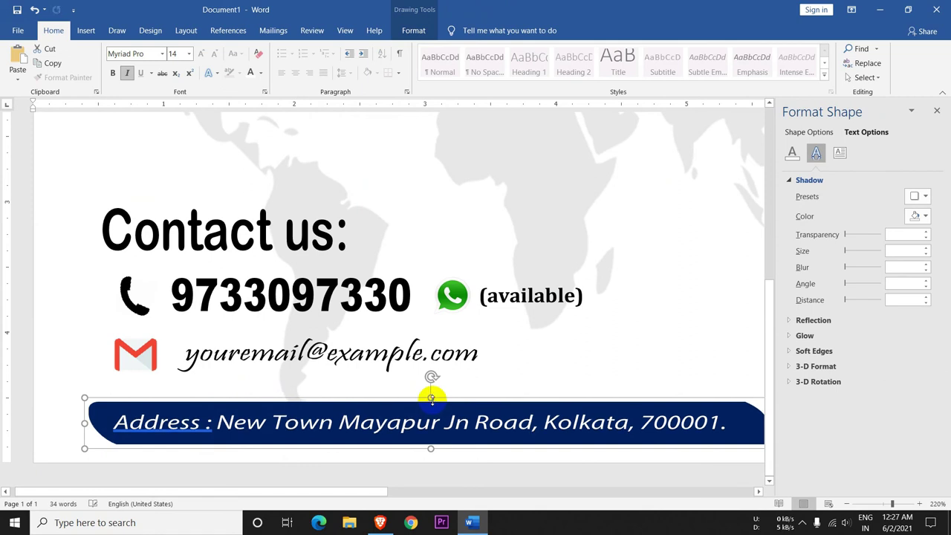
Ungroup the address bar and lower the blue shape's top edge
scroll(428, 397, "right", 5)
right_click(425, 392)
mouse_move(456, 263)
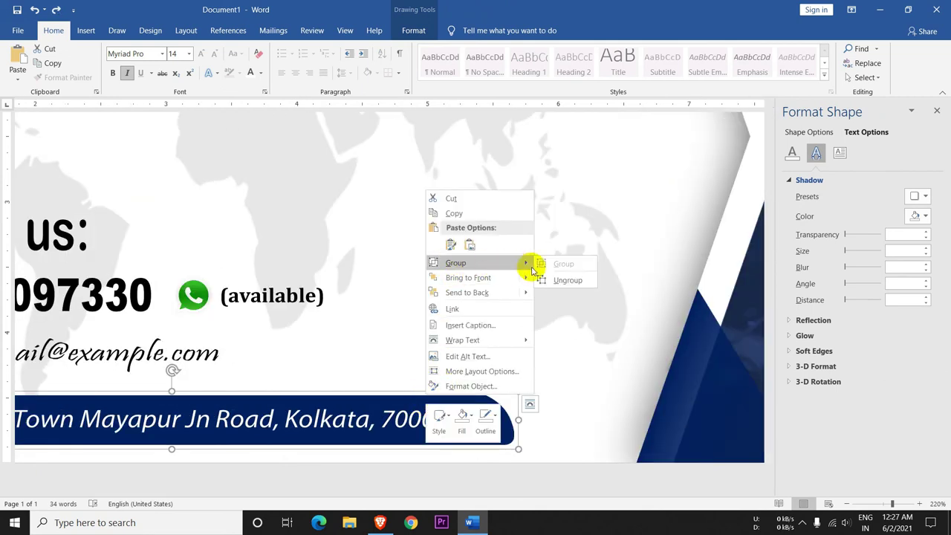
left_click(568, 280)
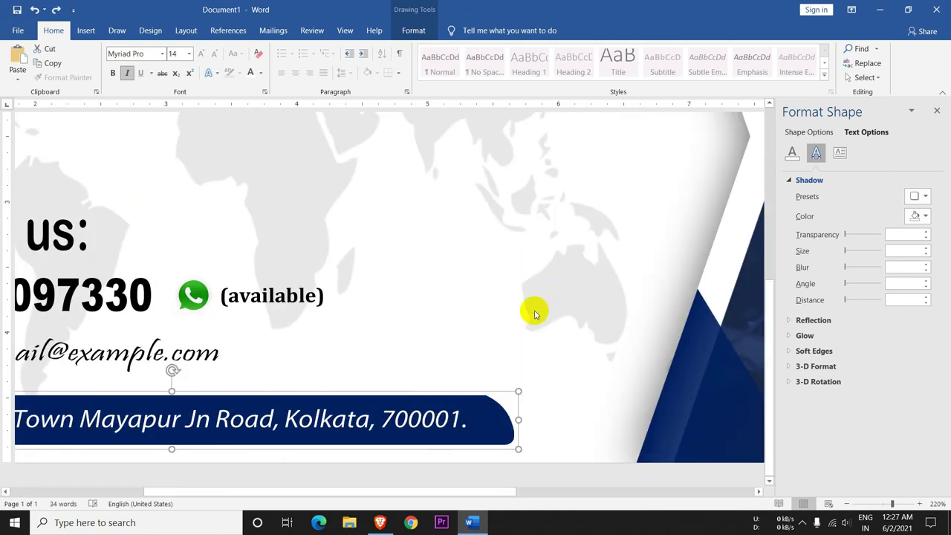
left_click(506, 399)
left_click(490, 427)
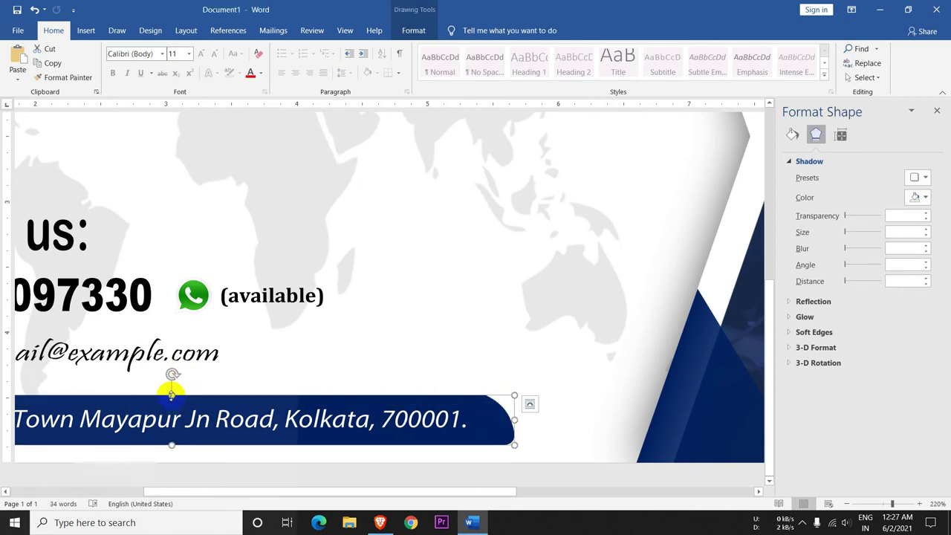
left_click_drag(171, 395, 171, 400)
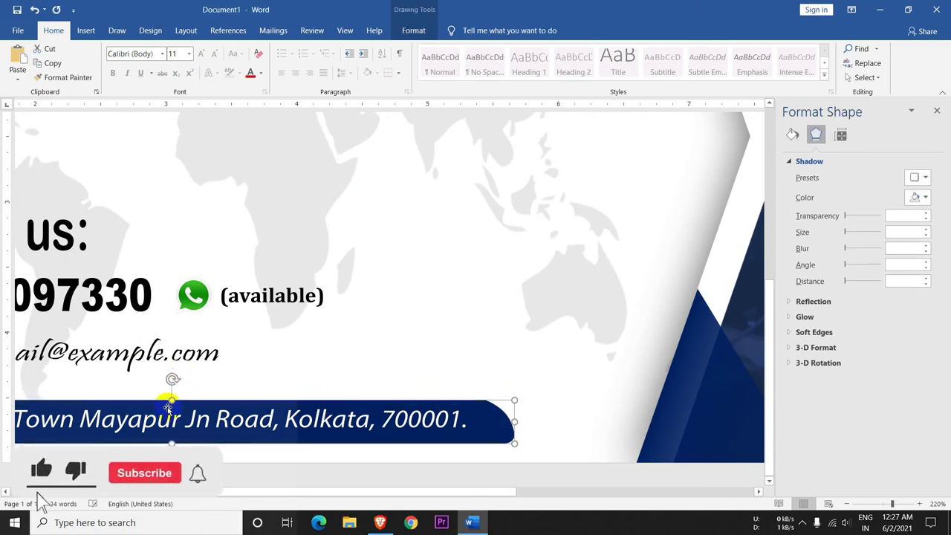
Place a copy of the '(available)' label above the Contact us heading
scroll(170, 407, "down", 4)
scroll(173, 411, "down", 4)
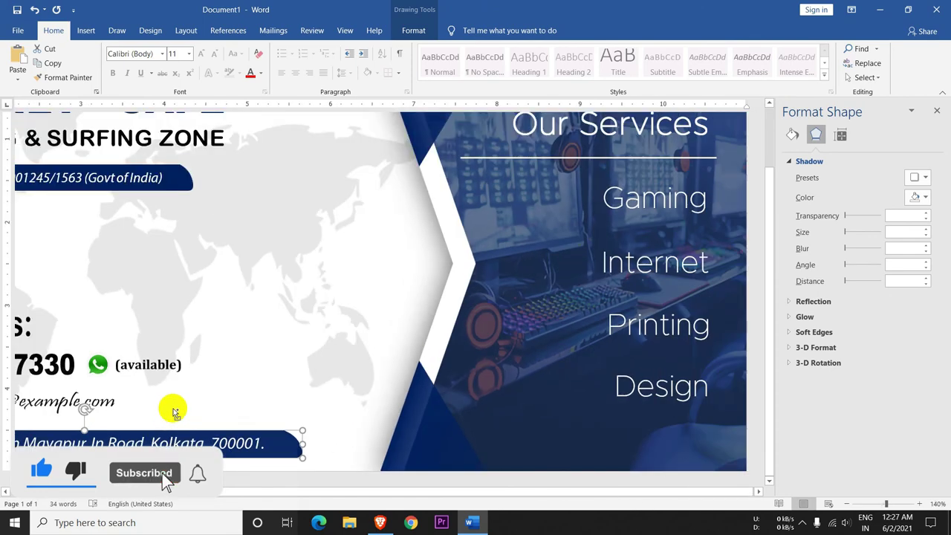
scroll(174, 410, "down", 2)
scroll(178, 403, "down", 2)
scroll(265, 418, "down", 1)
left_click(288, 369)
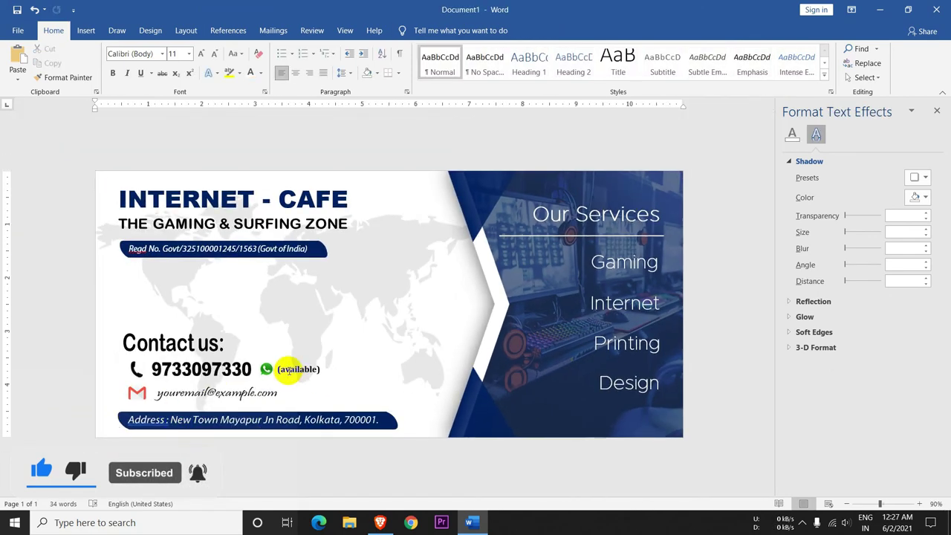
left_click(288, 370)
mouse_move(289, 369)
left_mouse_down()
mouse_move(185, 282)
mouse_move(326, 324)
mouse_move(407, 326)
left_mouse_up()
Apply a curved-path Transform text effect to the copied label
left_click(413, 31)
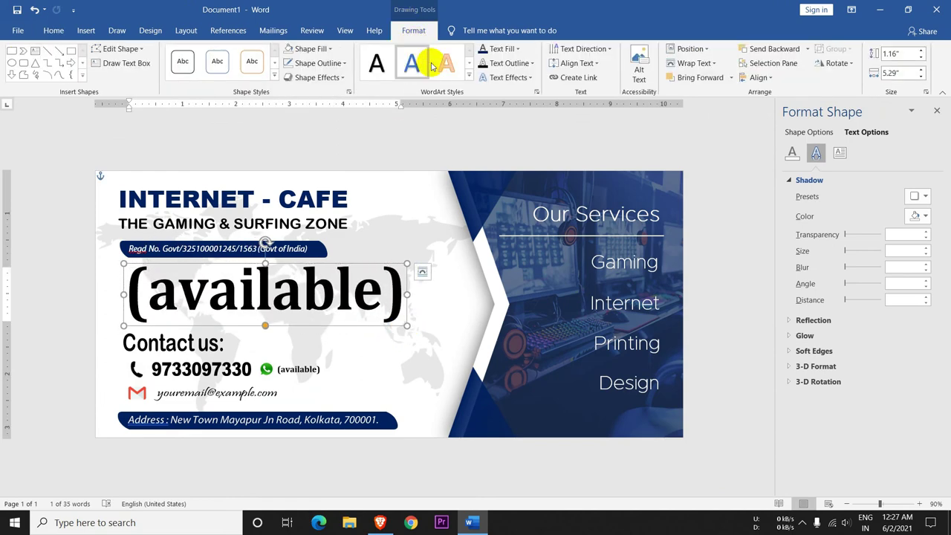
left_click(509, 77)
mouse_move(523, 236)
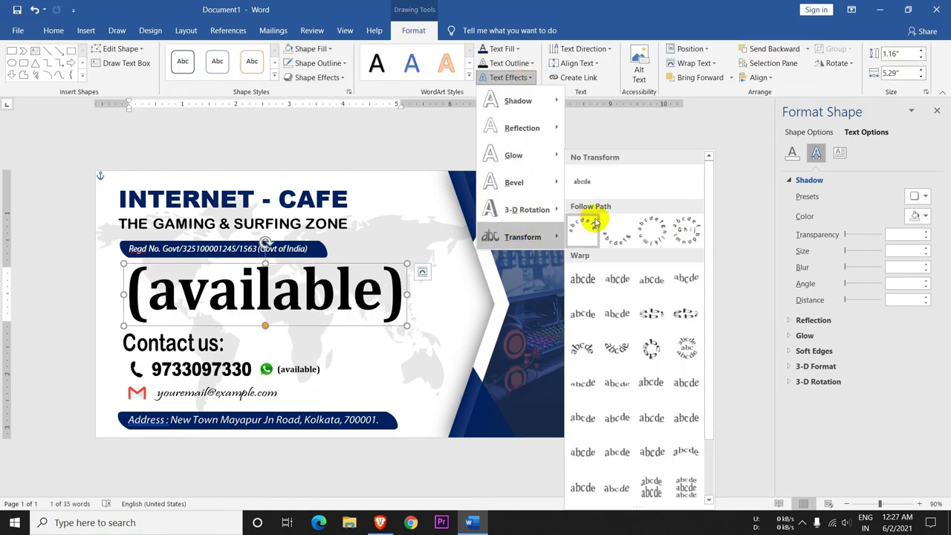
left_click(581, 279)
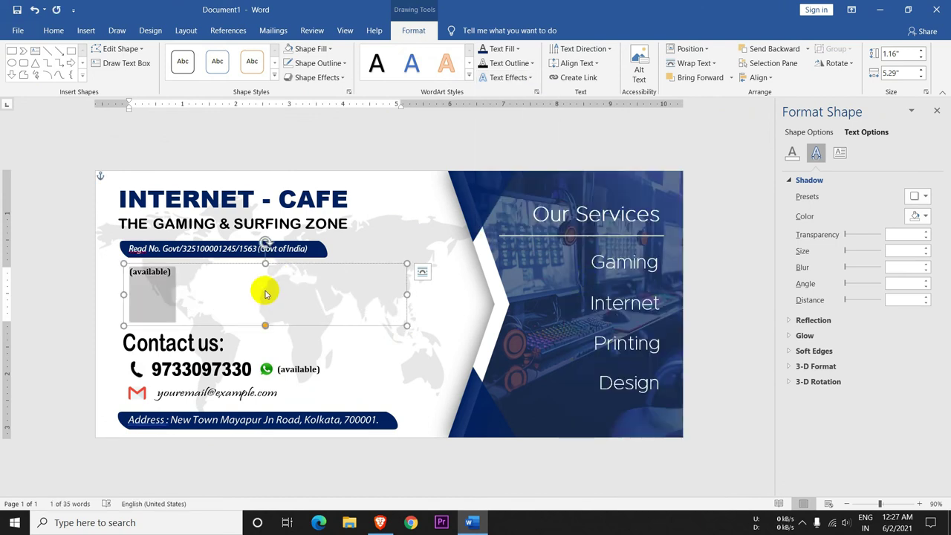
Switch the label to the autocompleted 'Adobe D…' font, turn off bold, and set 16 pt
left_click(53, 30)
left_click(134, 53)
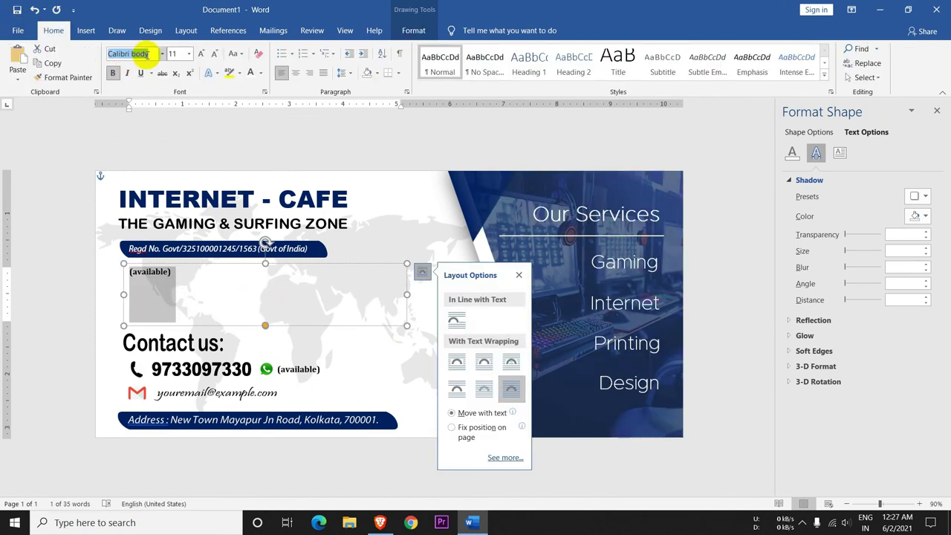
type("adobe d")
key("Return")
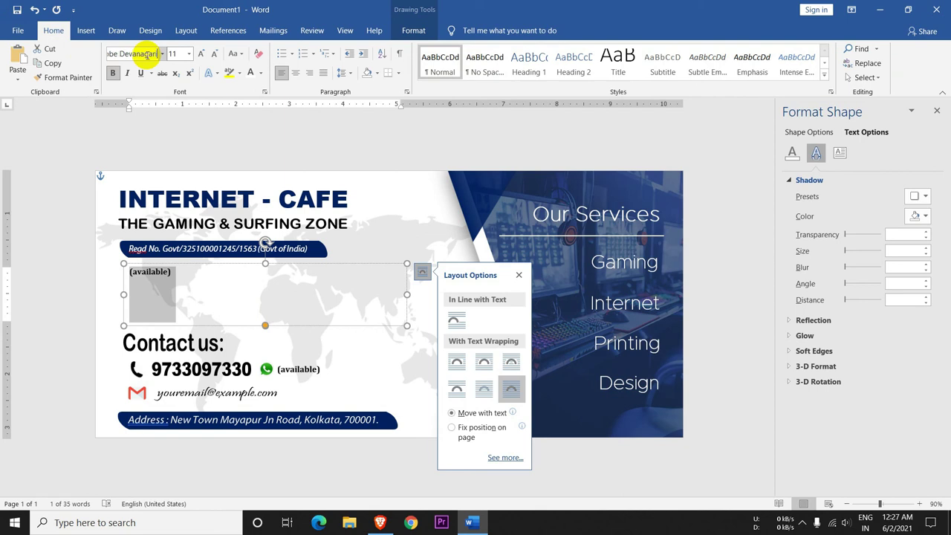
left_click(114, 73)
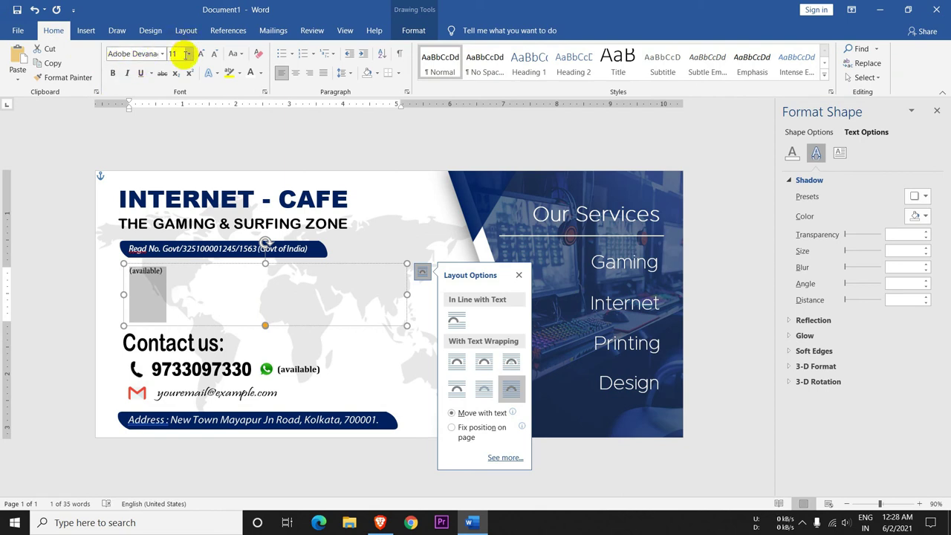
type("16")
key("Return")
Set the '(available)' text box's Transform to No Transform so it is plain text
left_click(175, 275)
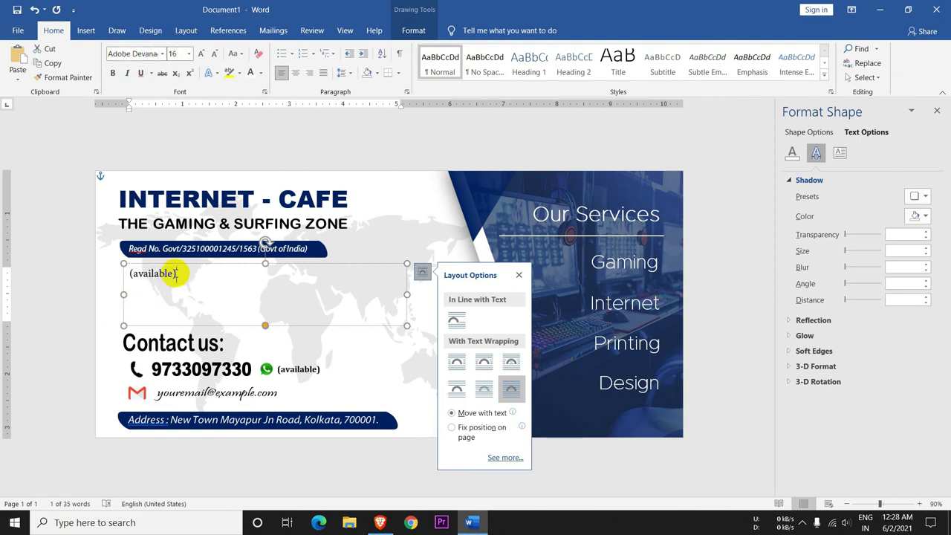
left_click(519, 277)
key("ctrl+a")
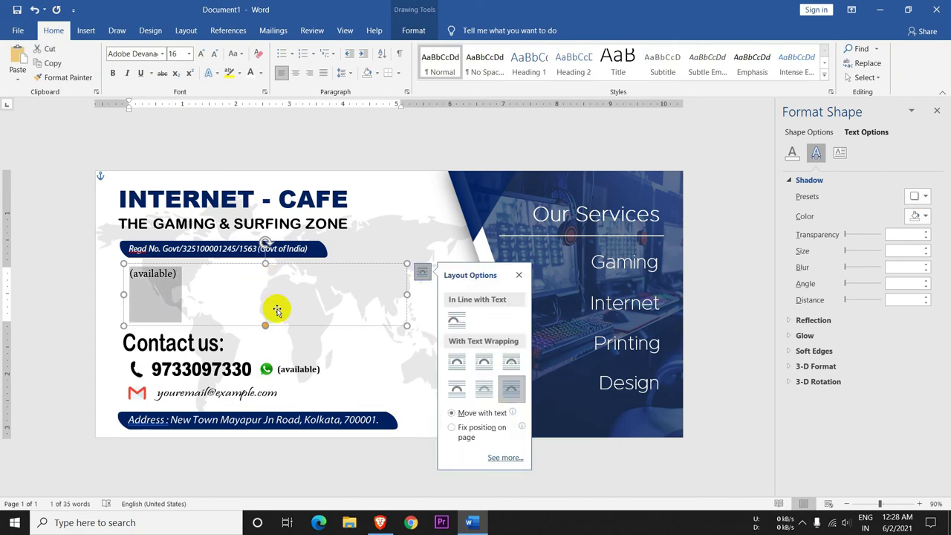
left_click(307, 439)
left_click(382, 280)
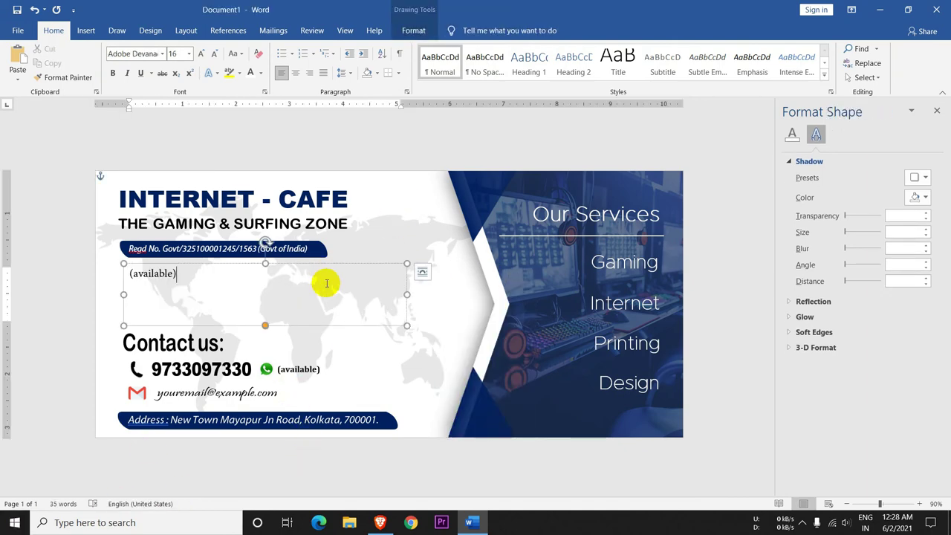
left_click(413, 30)
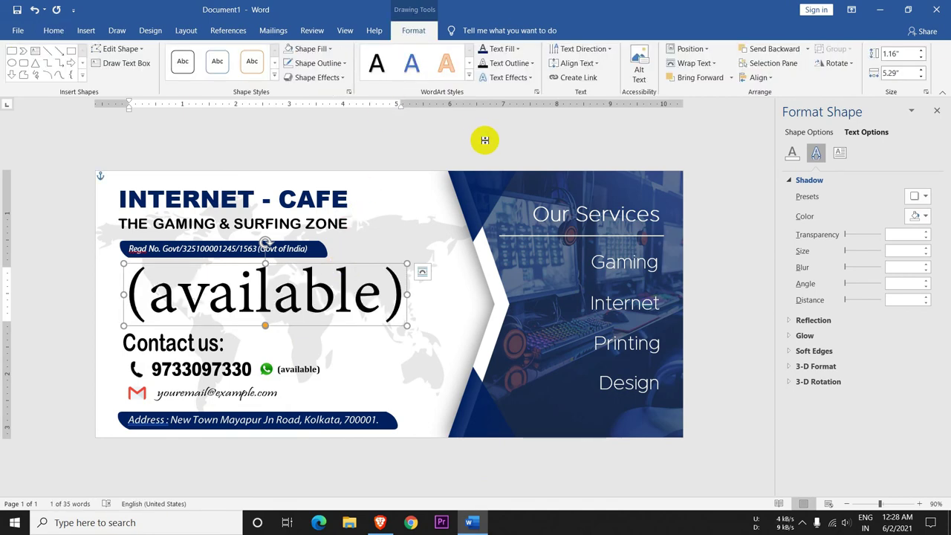
left_click(508, 77)
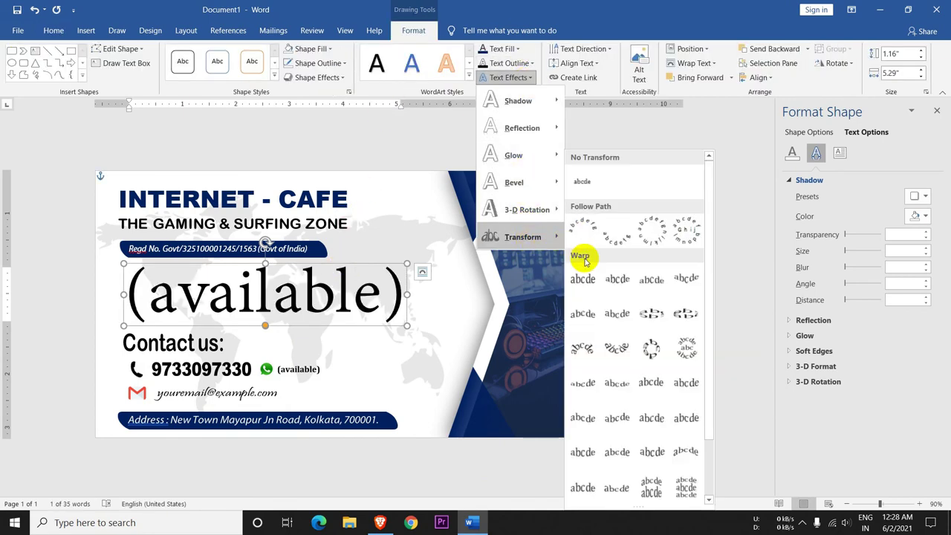
left_click(582, 181)
left_click(308, 461)
Find Character Map by searching 'chara' in the Start menu and launch it
left_click(15, 522)
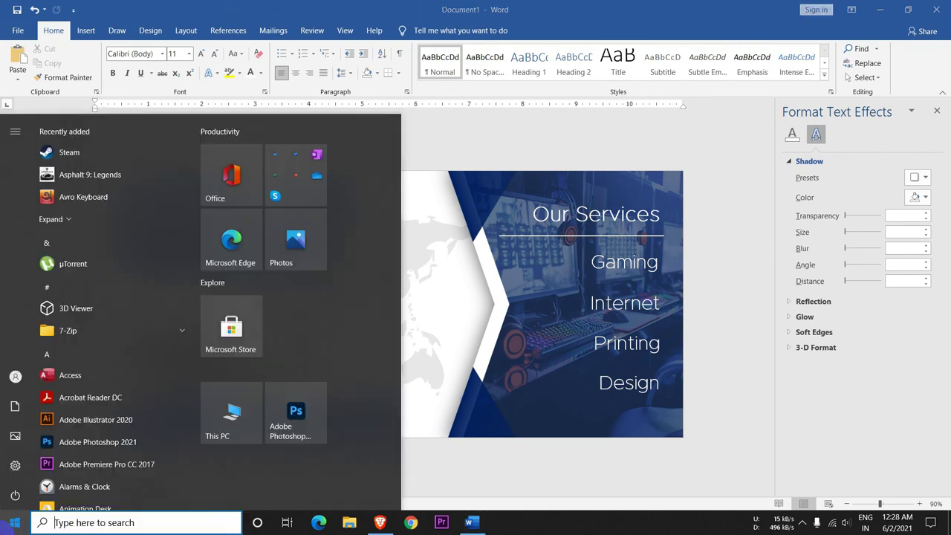
left_click(15, 522)
type("c")
key("BackSpace")
type("ch")
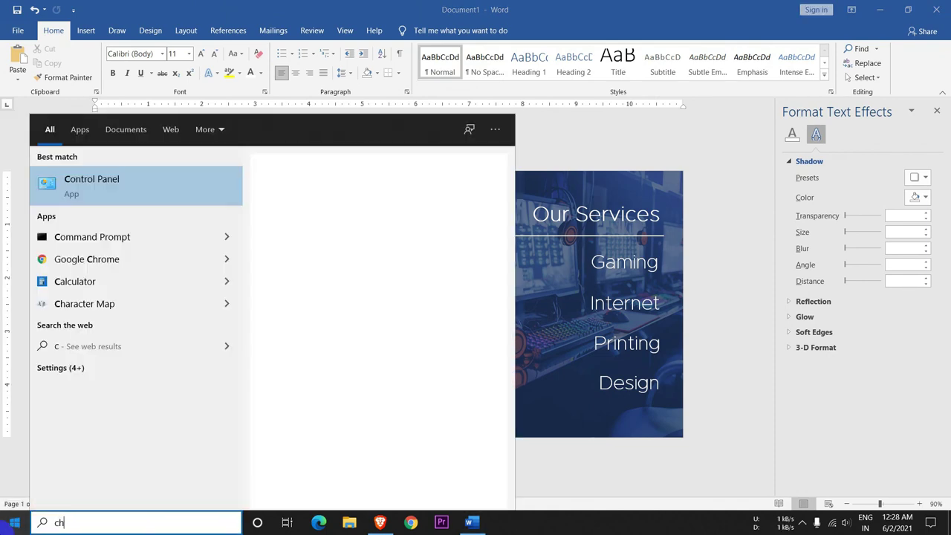
type("ara")
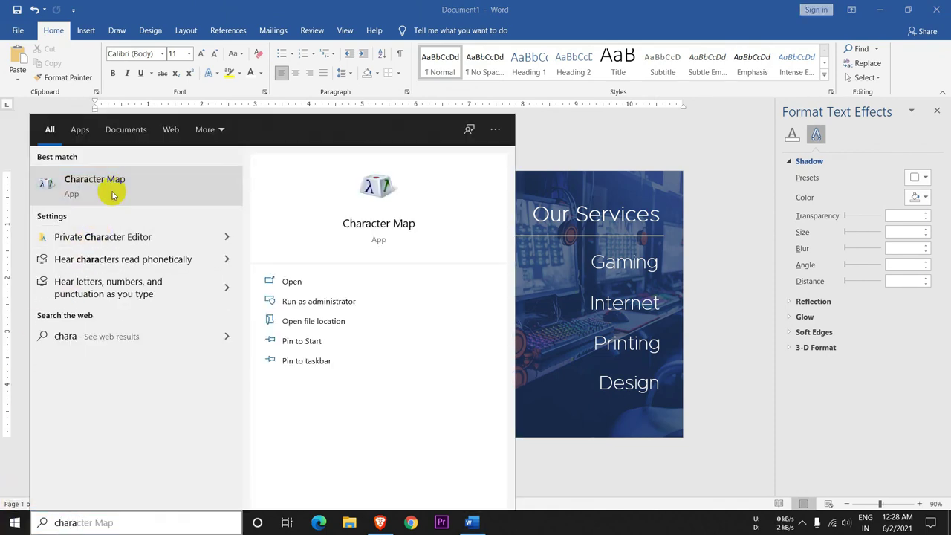
left_click(112, 187)
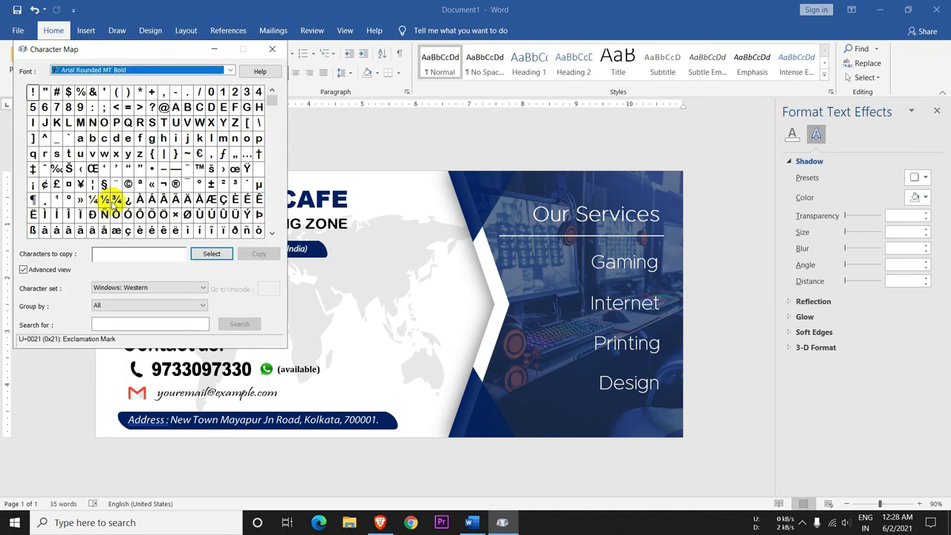
Copy the • Bullet character, then go back to the '(available)' text box in Word
left_click(152, 169)
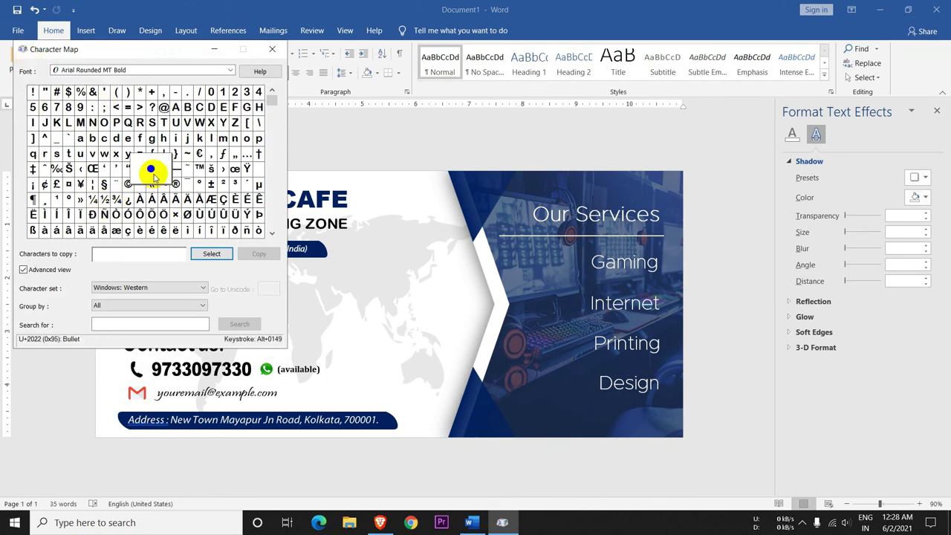
left_click(212, 253)
left_click(258, 253)
left_click(215, 49)
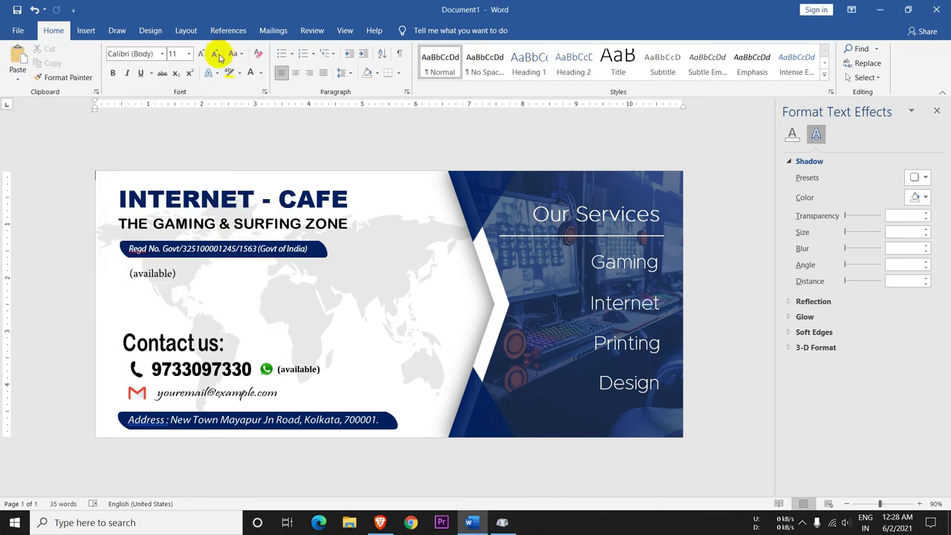
left_click(153, 287)
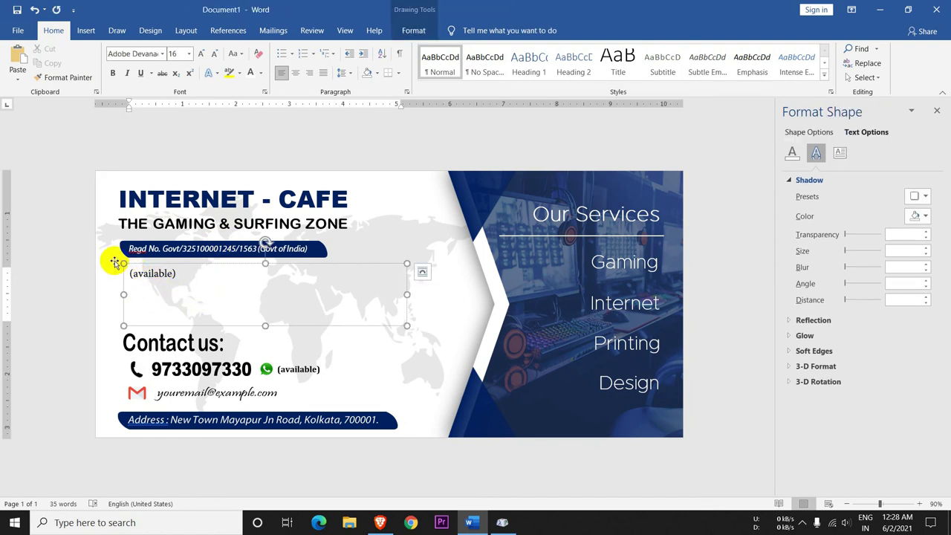
Paste several • bullet lines into the box, delete the '(available)' placeholder, and select all its text
key("ctrl+v")
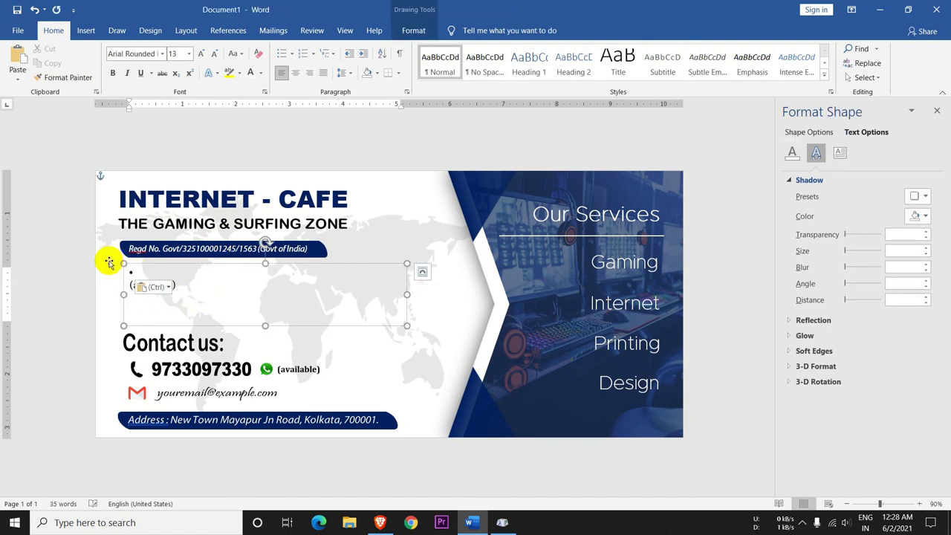
key("Delete")
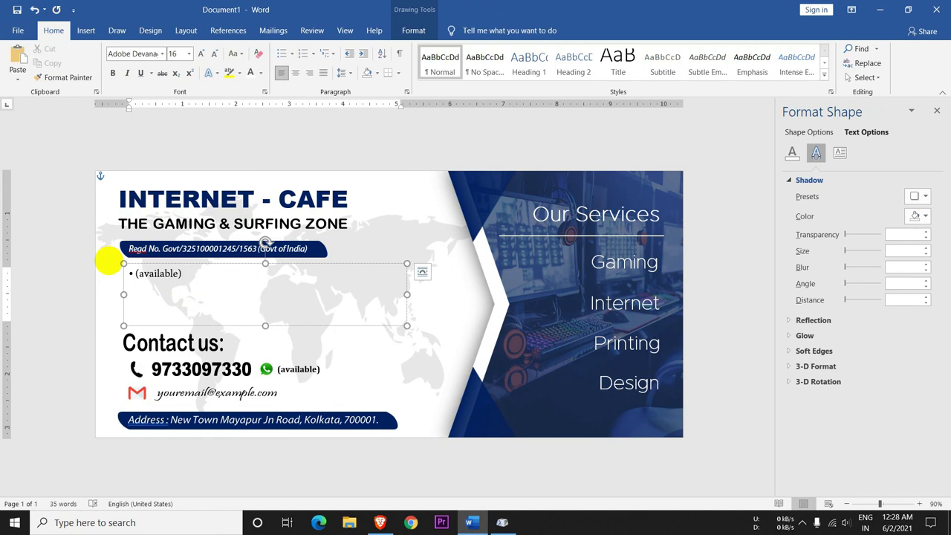
key("ctrl+v")
type("•")
key("ctrl+v")
key("ctrl")
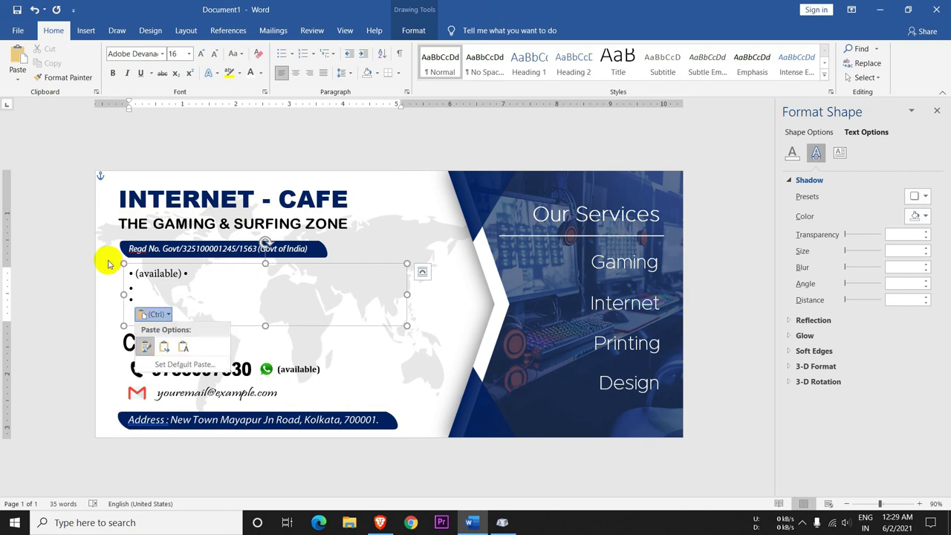
key("Escape")
key("ctrl+v")
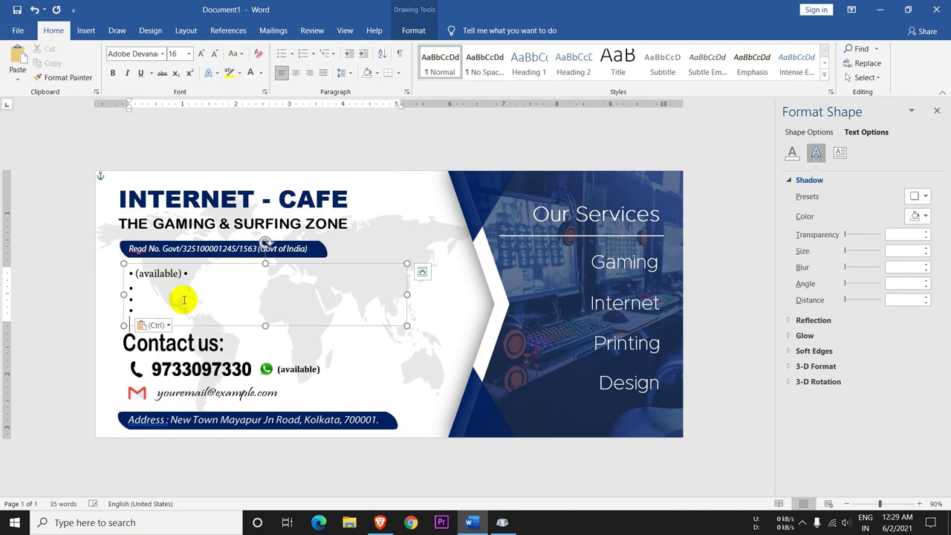
left_click(186, 272)
left_click(185, 273)
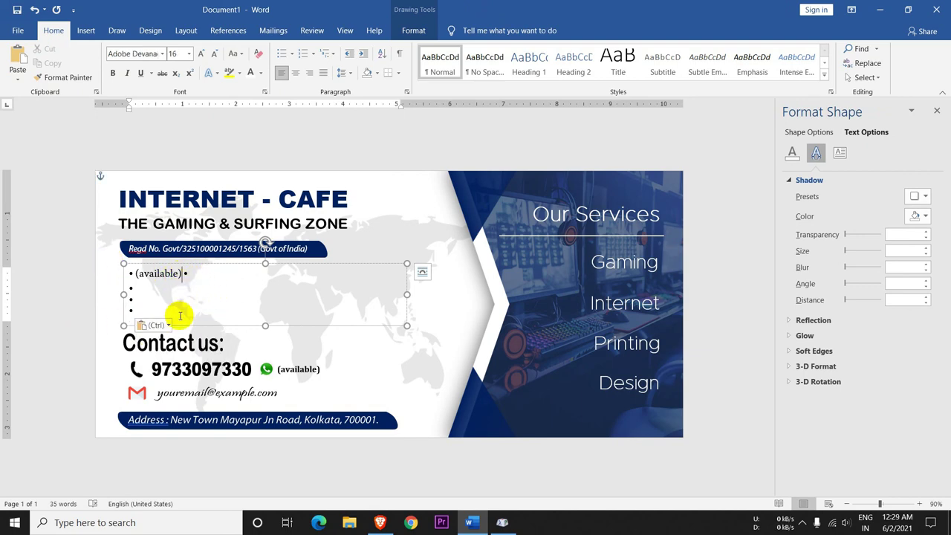
key("BackSpace")
key("BackSpace")
key("BackSpace")
type("• Console gaming • Pc gaming")
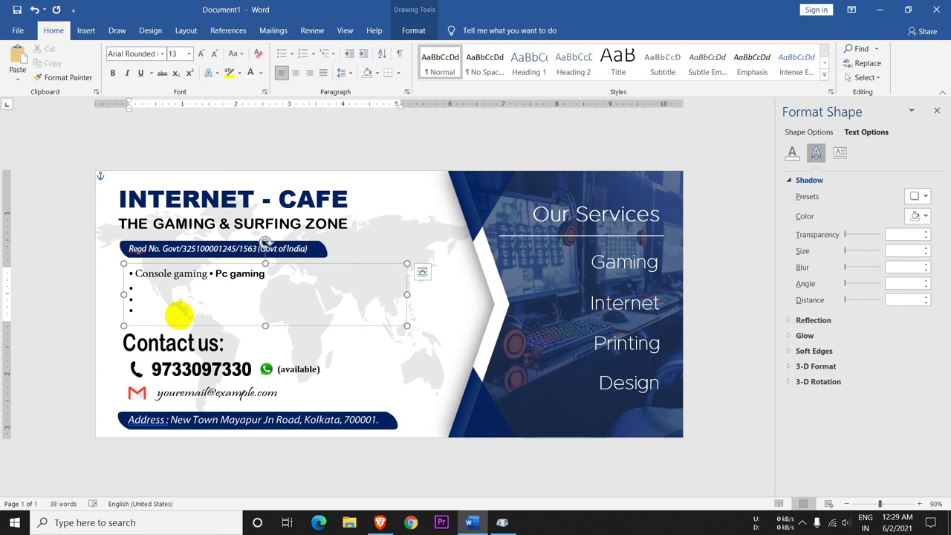
key("ctrl+a")
Set the list to Myriad Pro and add services 'Internet Surfing & Downloading' and 'Banner, Flyer,'
left_click(126, 54)
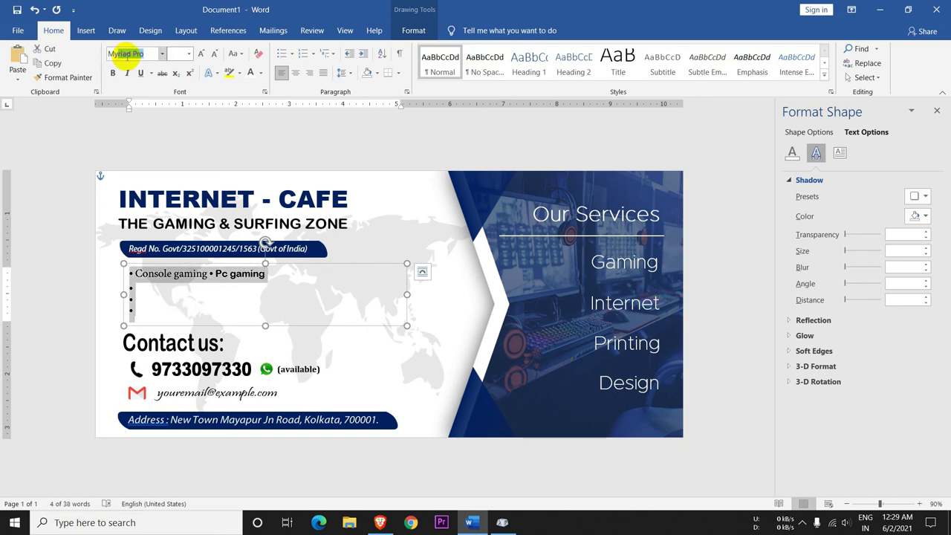
key("Return")
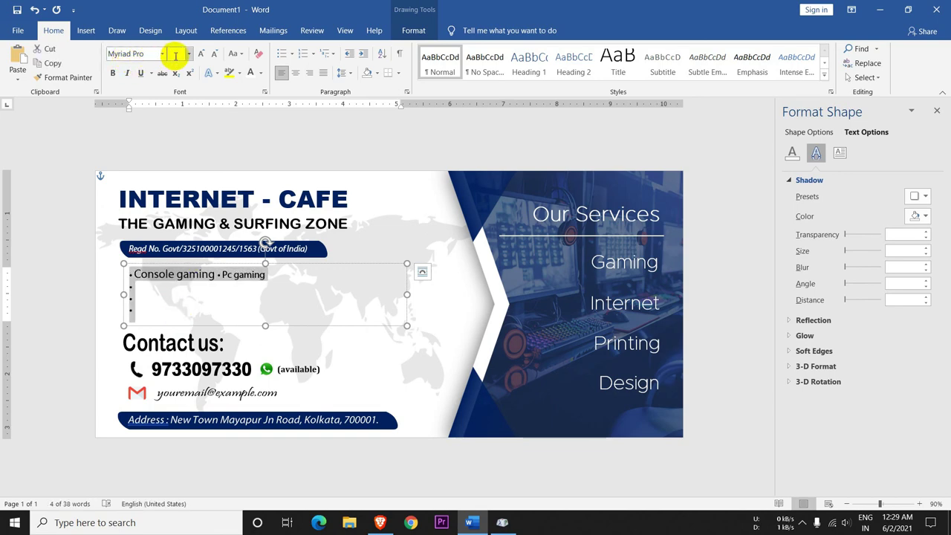
left_click(284, 280)
type("• Internet Surfing &")
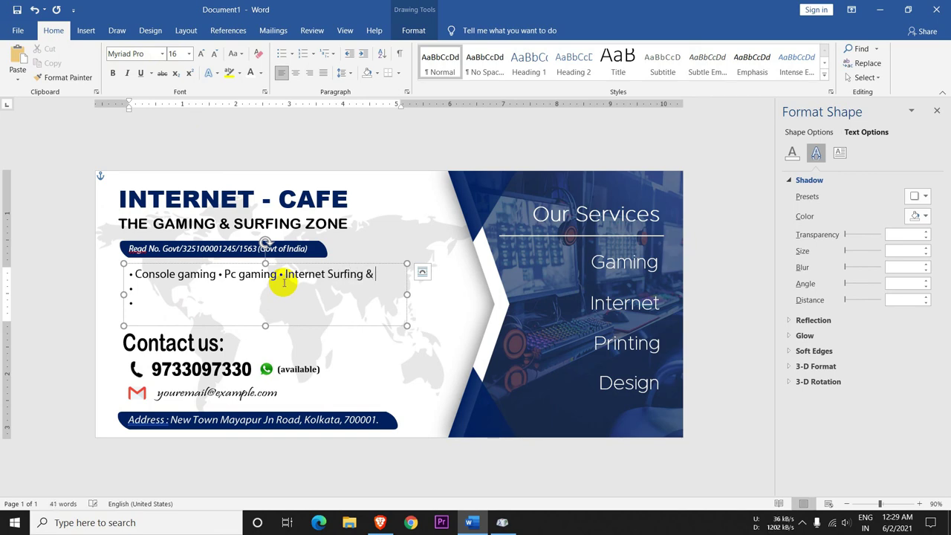
type("Down")
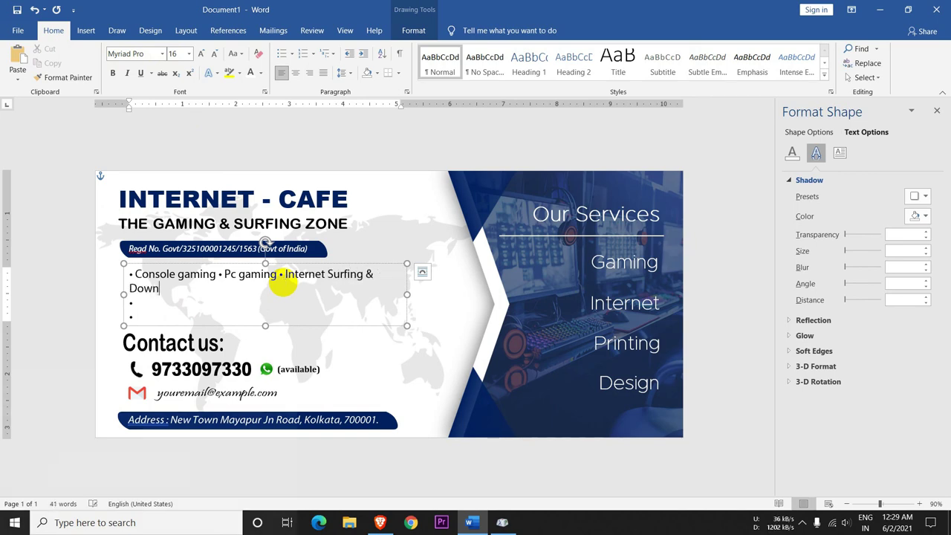
type("loading")
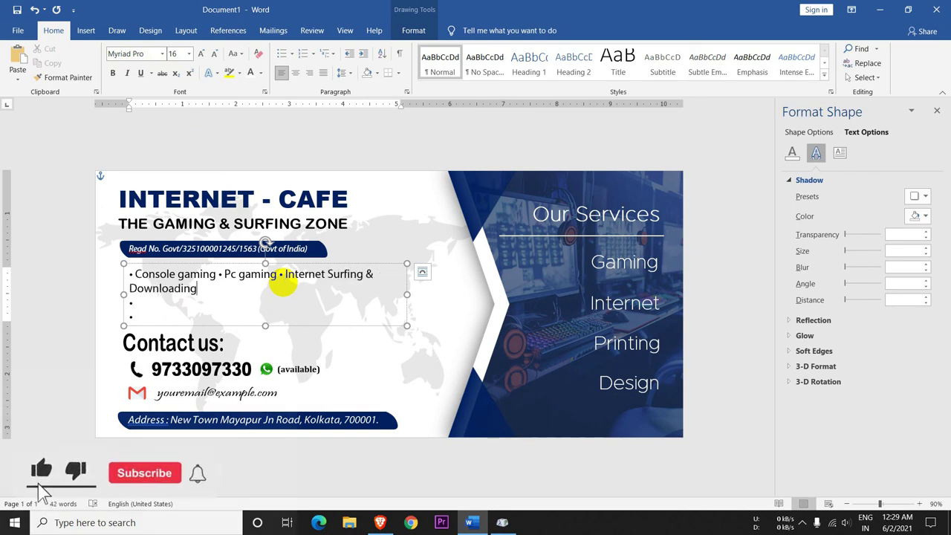
key("Delete")
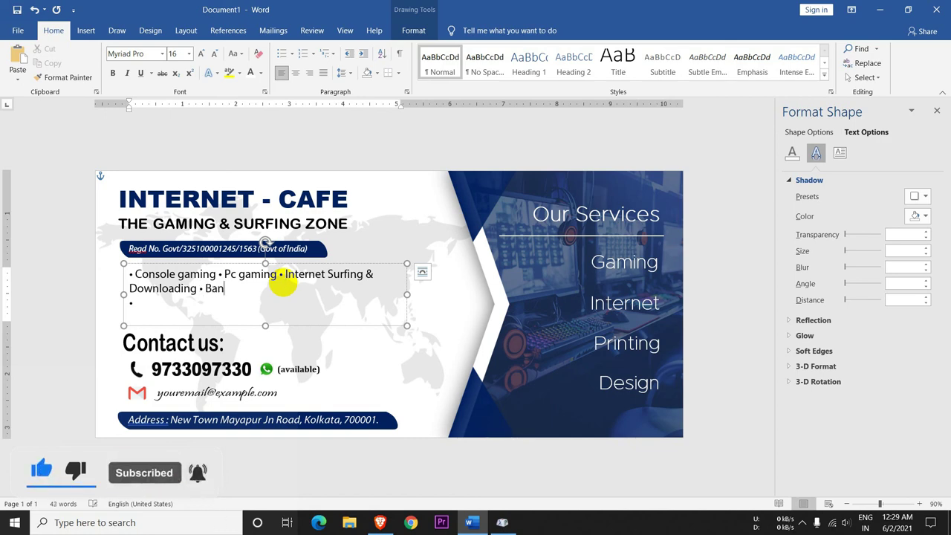
type("ner, Flyer")
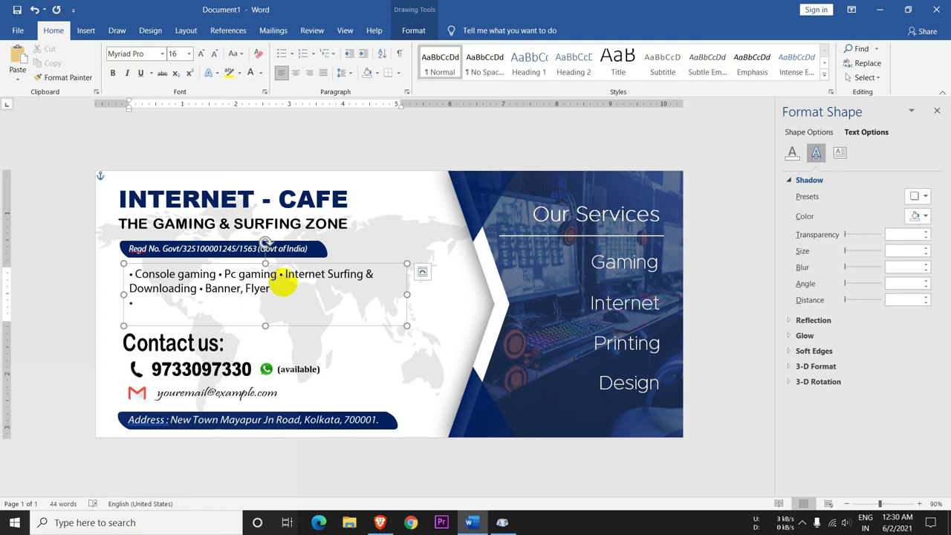
type(",")
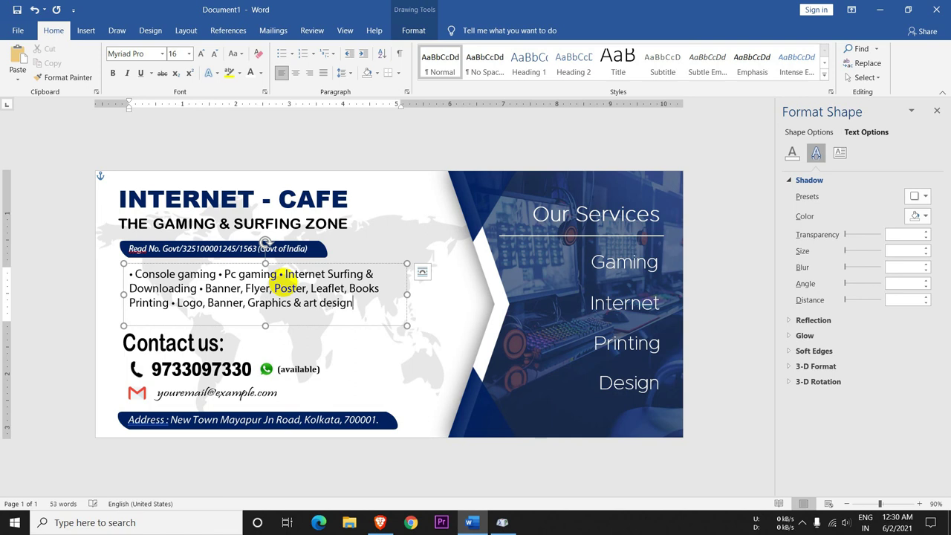
Set the whole services list to Adobe Devanagari and centre it
key("ctrl+a")
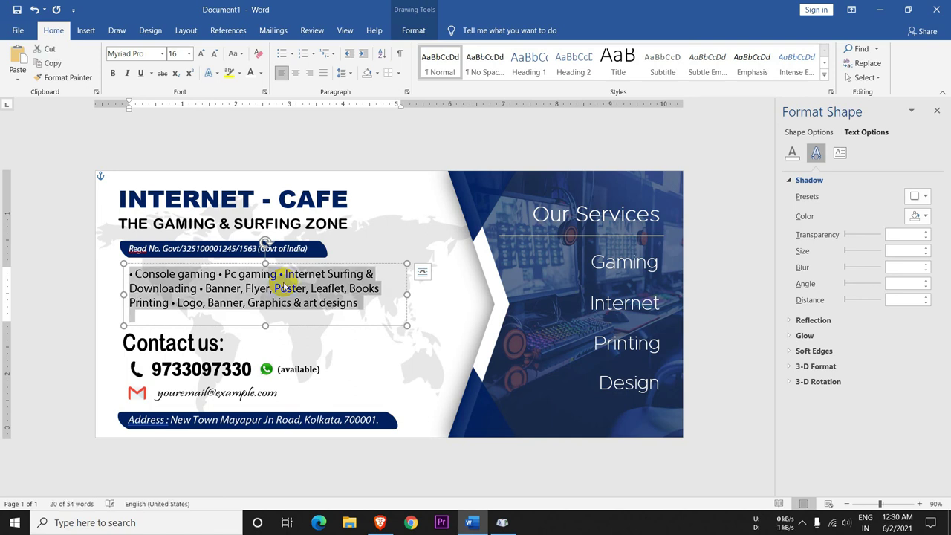
left_click(149, 53)
type("Adobe Devana")
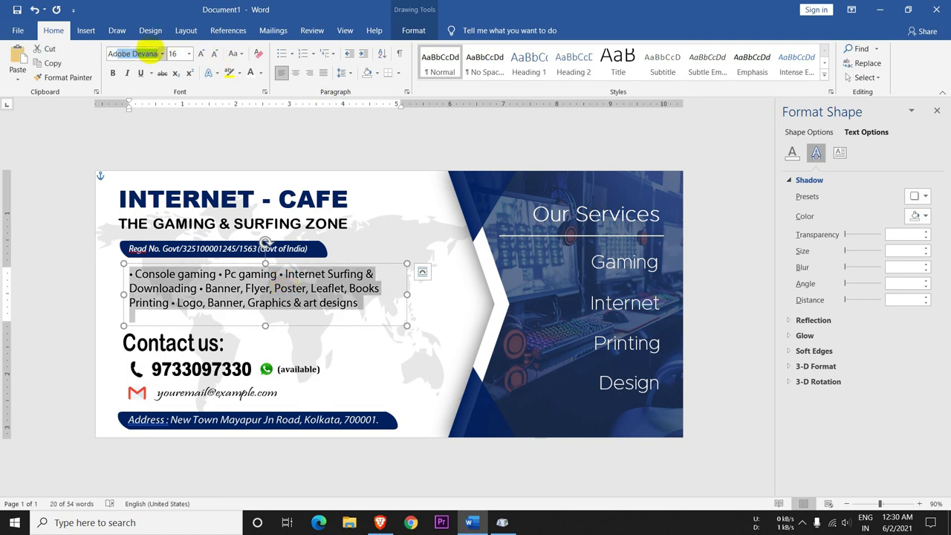
key("Return")
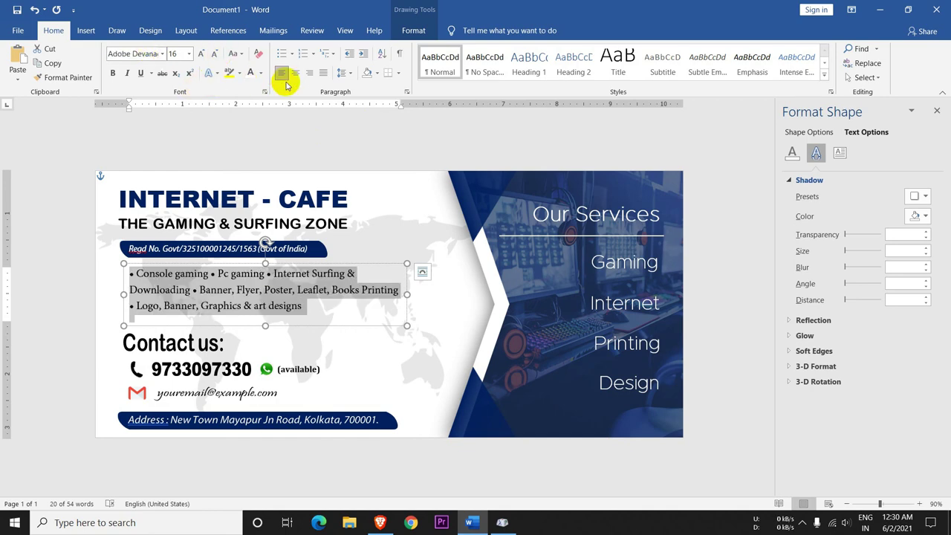
left_click(295, 73)
Widen the services text box so the list reflows, then close the shape formatting pane
left_click(267, 327)
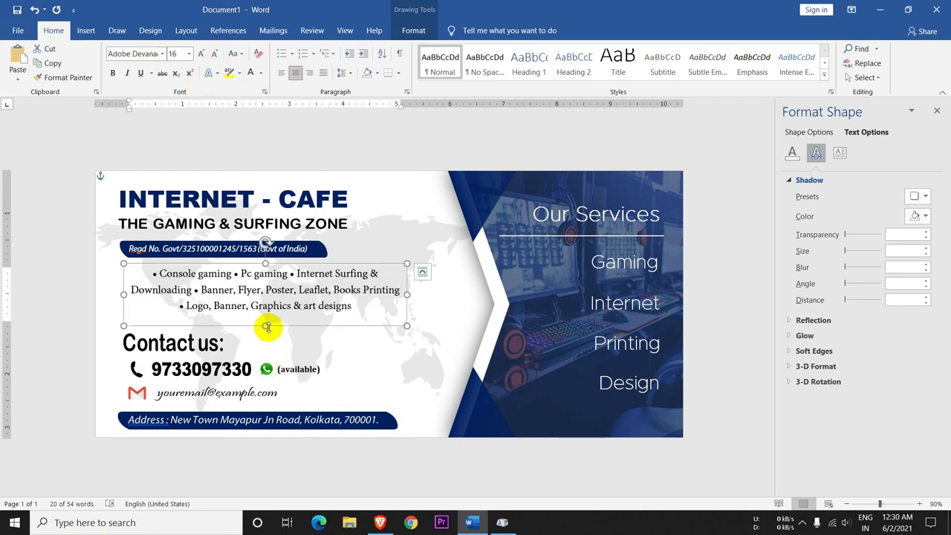
left_click_drag(407, 325, 414, 329)
left_click(668, 383)
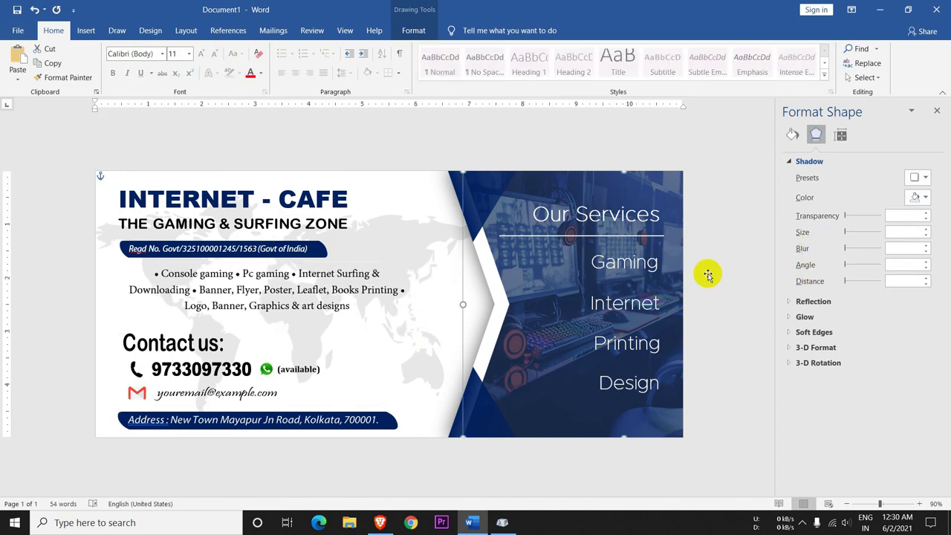
left_click(936, 110)
left_click(887, 239)
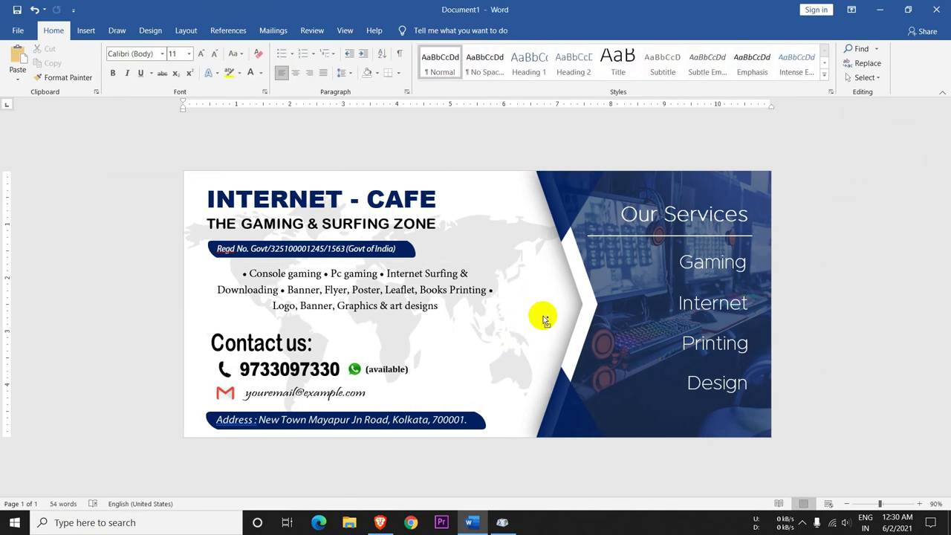